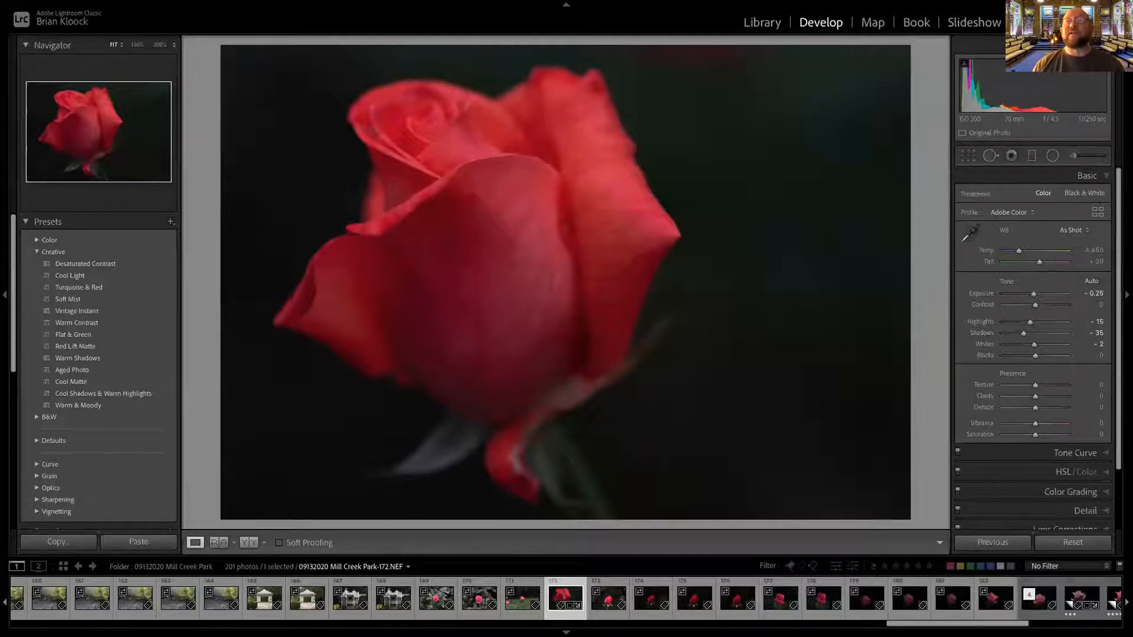
Heal a small spot on the rose's front petal near its left fold using the Spot Removal tool in Heal mode
click(1073, 156)
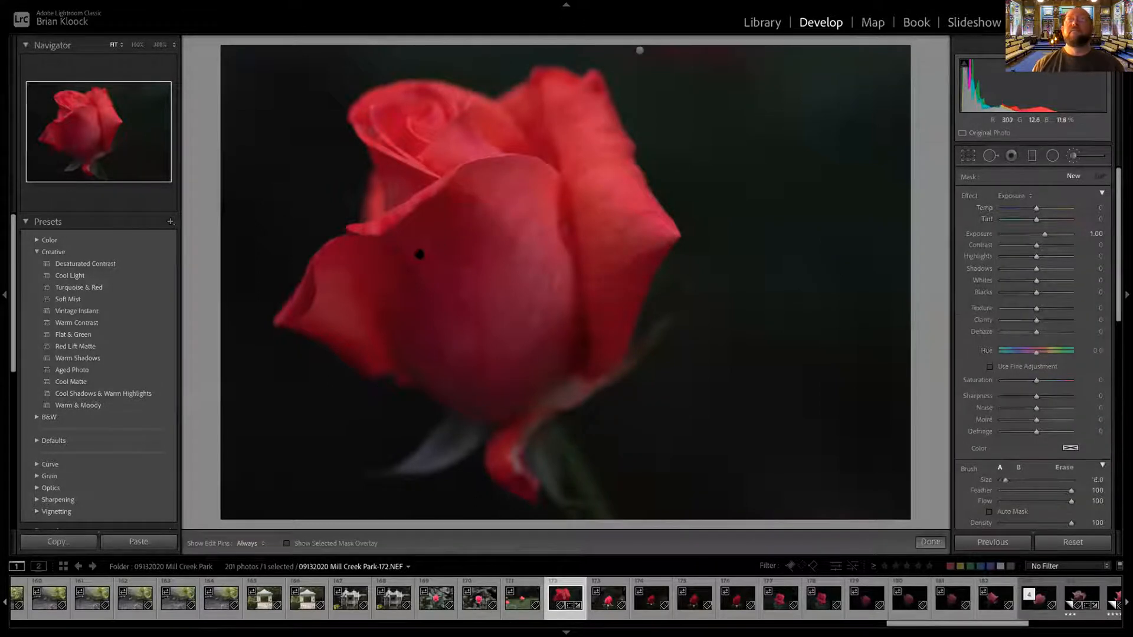
scroll(412, 254, up, 4)
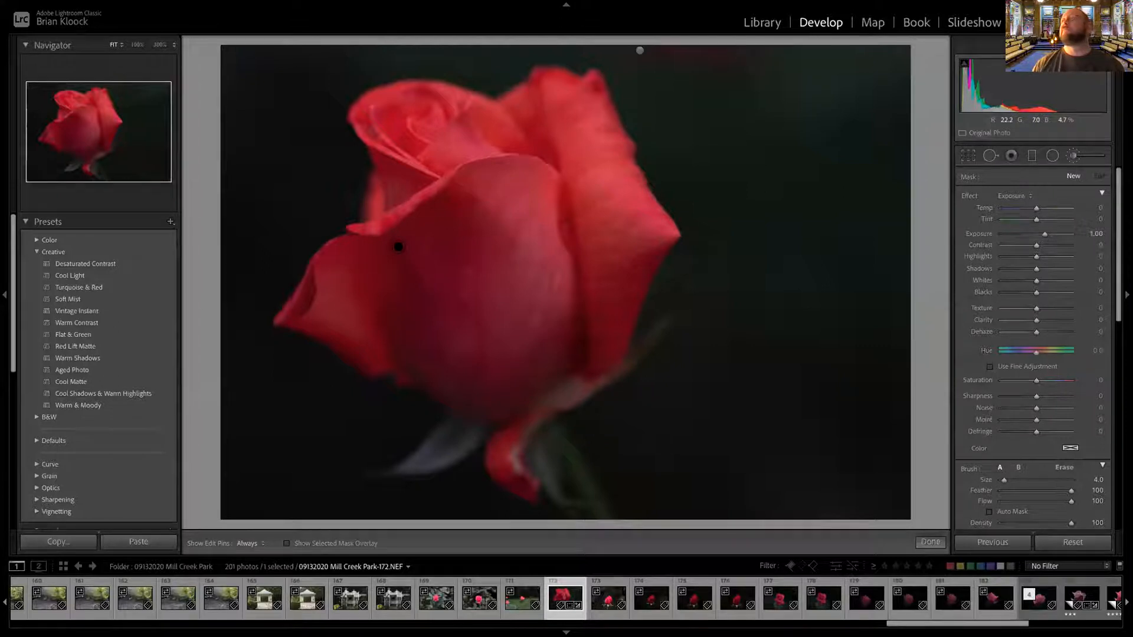
click(991, 155)
scroll(399, 250, down, 4)
click(399, 249)
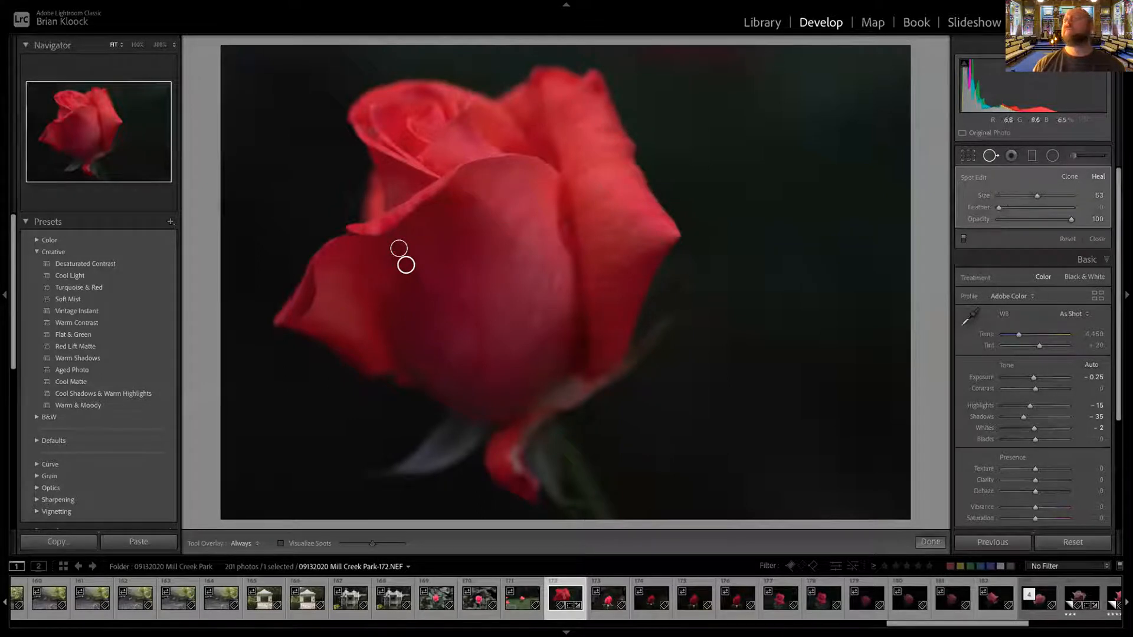
click(991, 155)
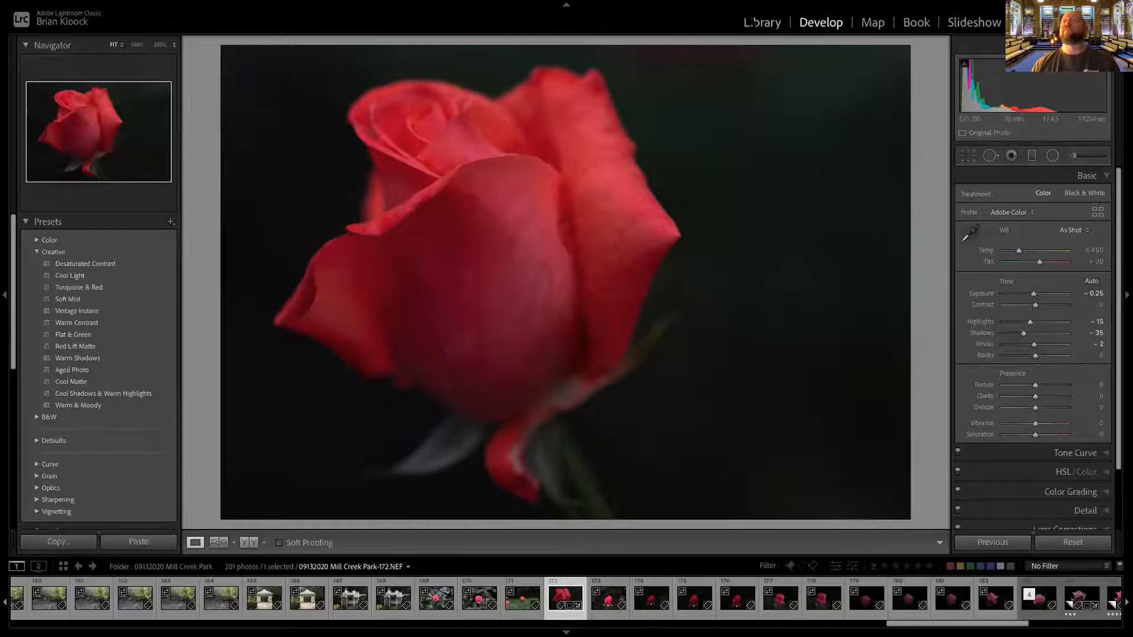
Switch to the Library module and open the export settings for the rose photo
click(767, 22)
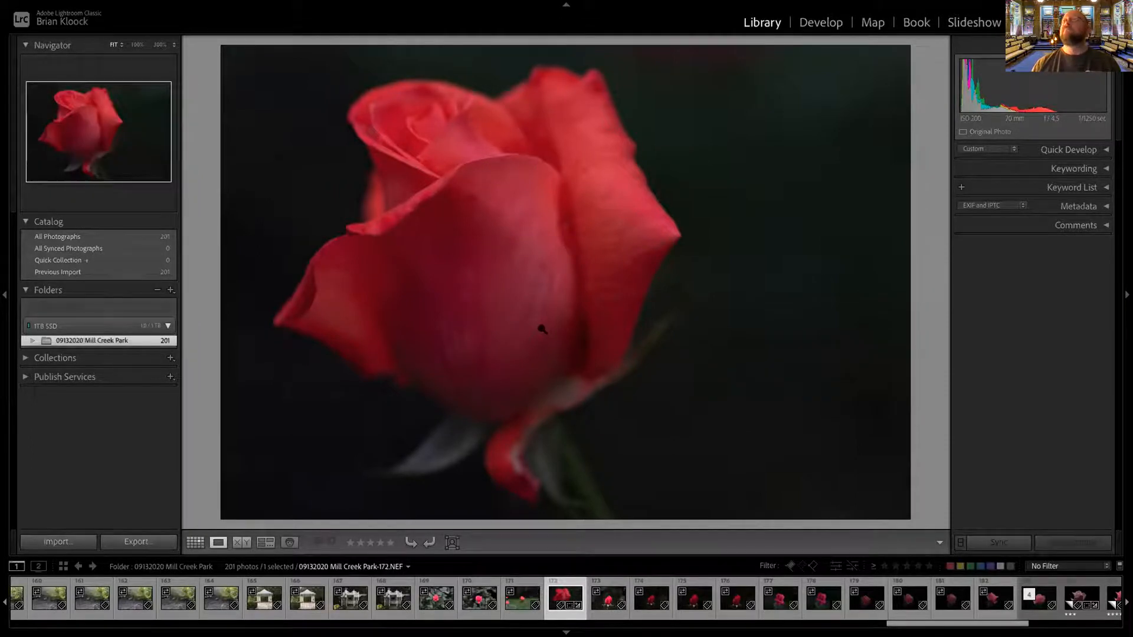
right_click(555, 258)
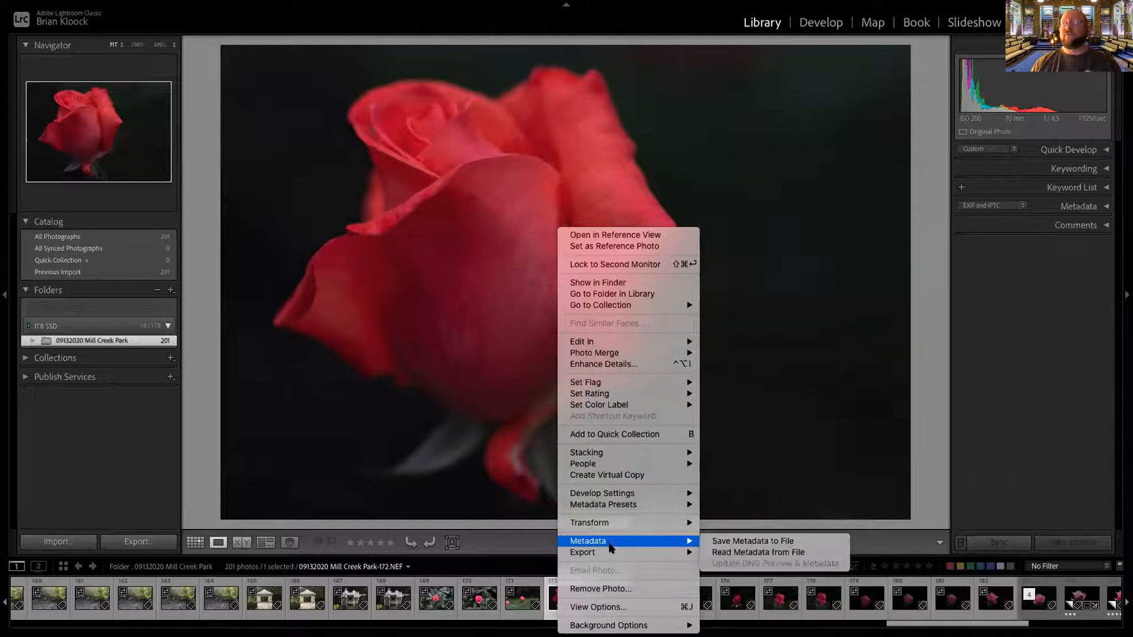
mouse_move(607, 552)
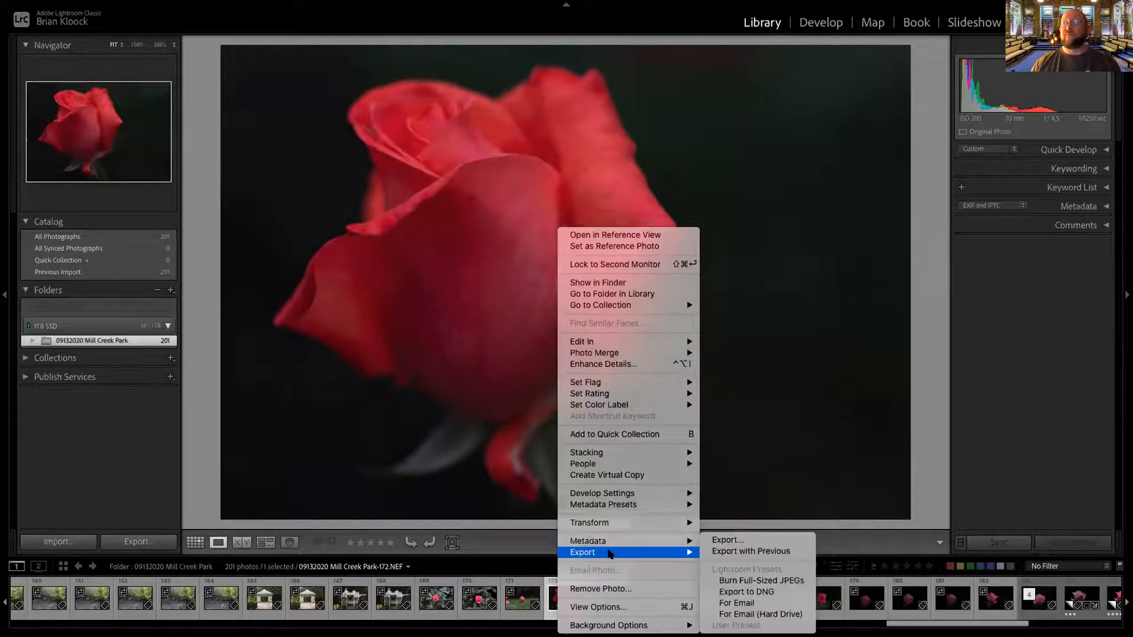
click(729, 541)
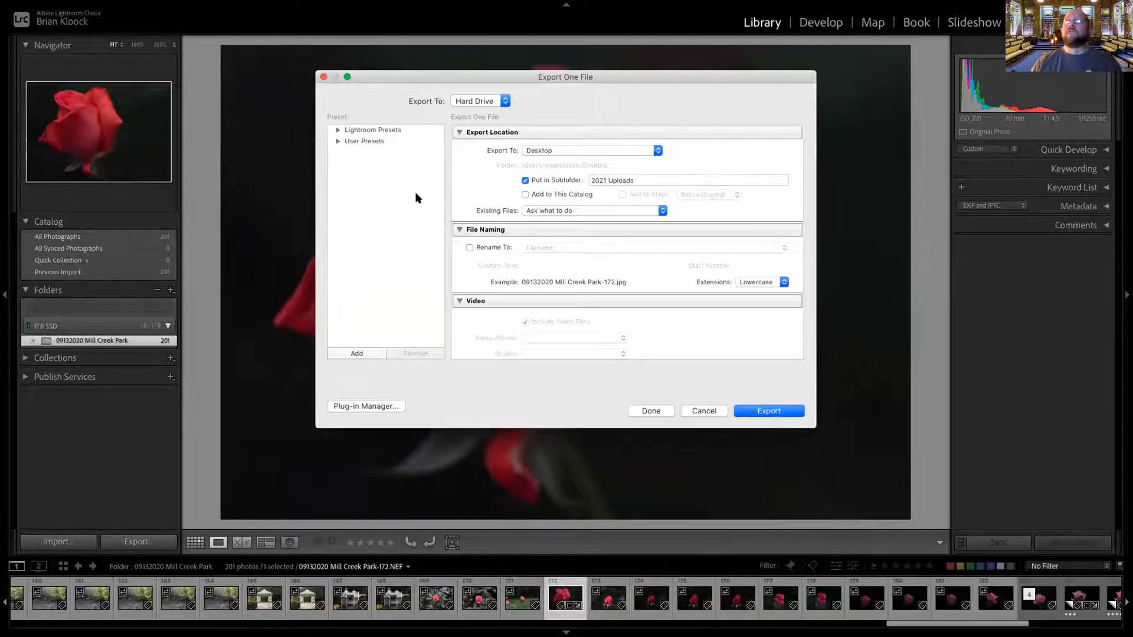
Examine the user presets and the export location, file naming, video and file settings for the rose photo
click(339, 142)
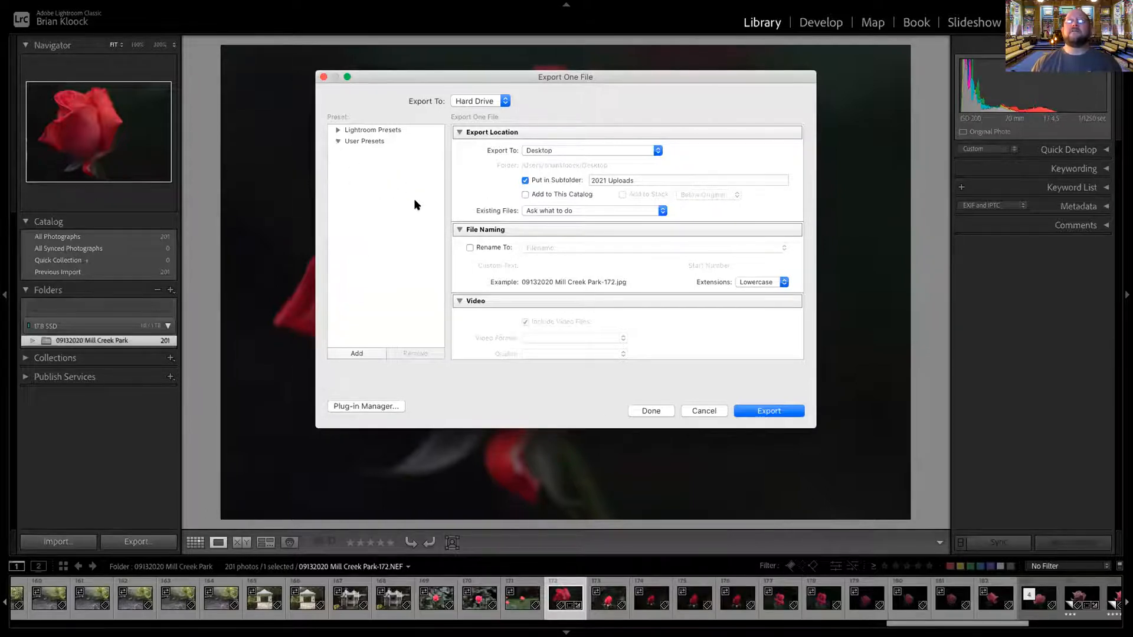
click(338, 141)
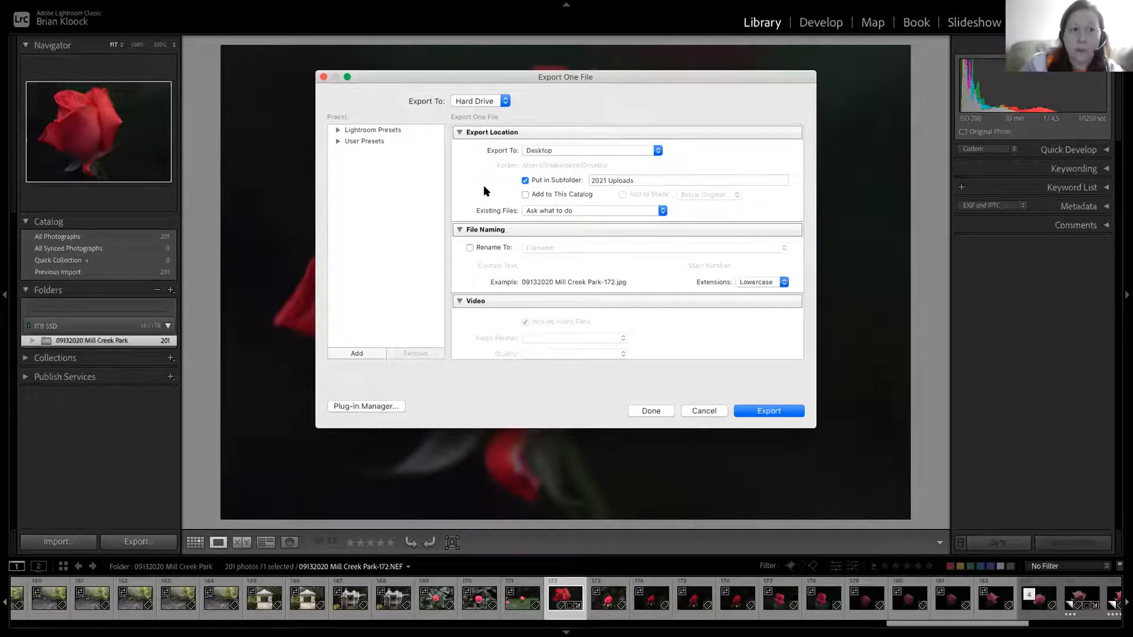
scroll(484, 185, down, 3)
scroll(484, 185, up, 3)
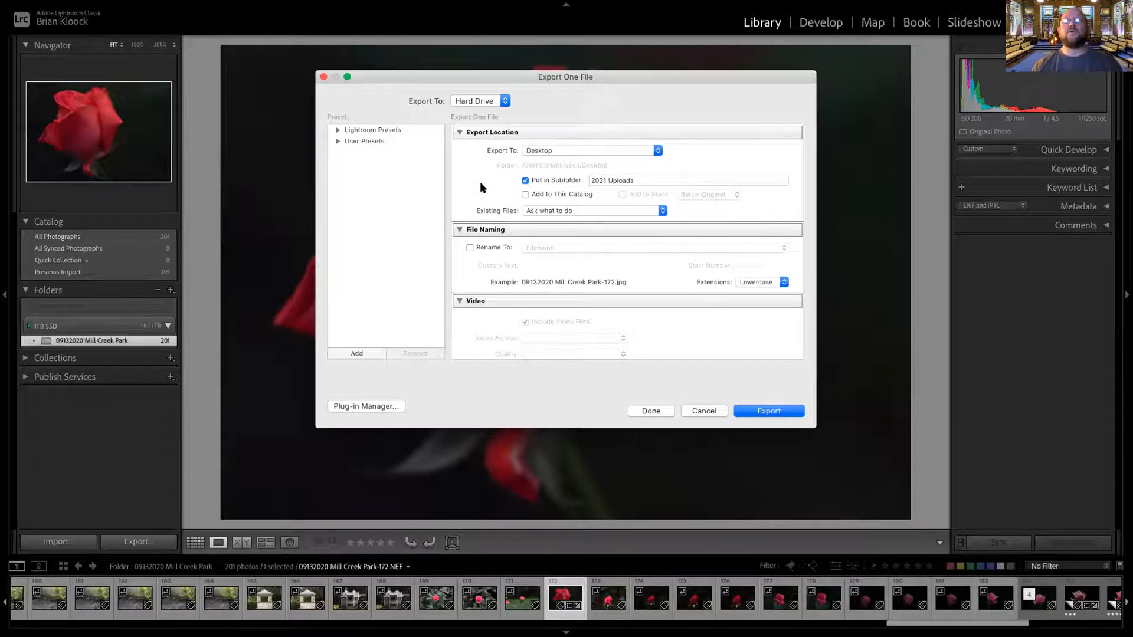
scroll(479, 184, down, 2)
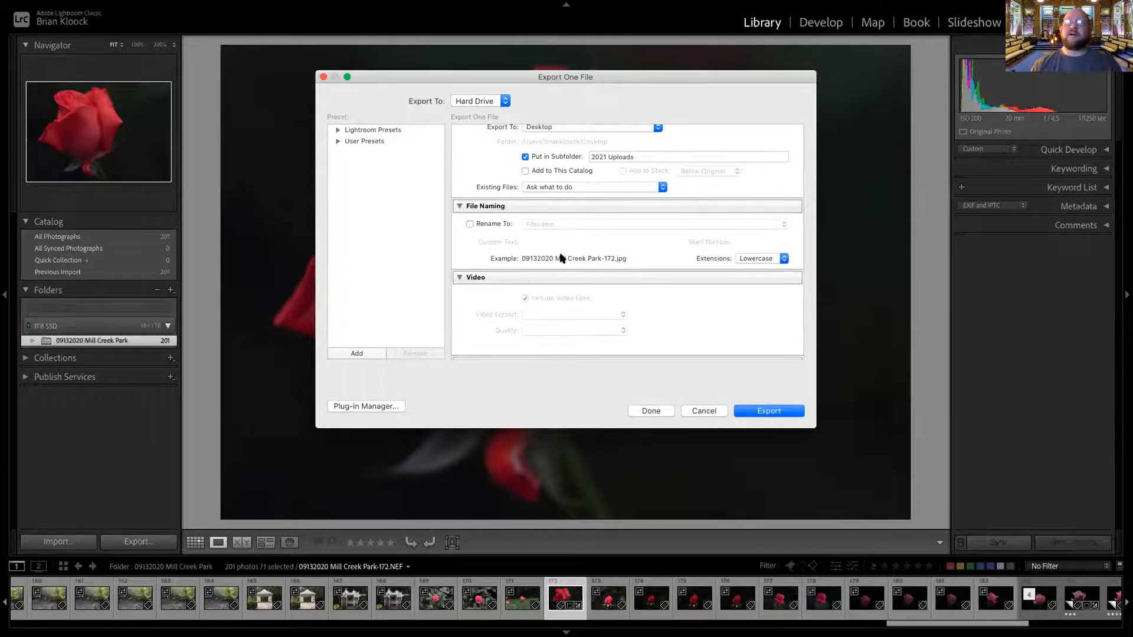
scroll(485, 237, down, 3)
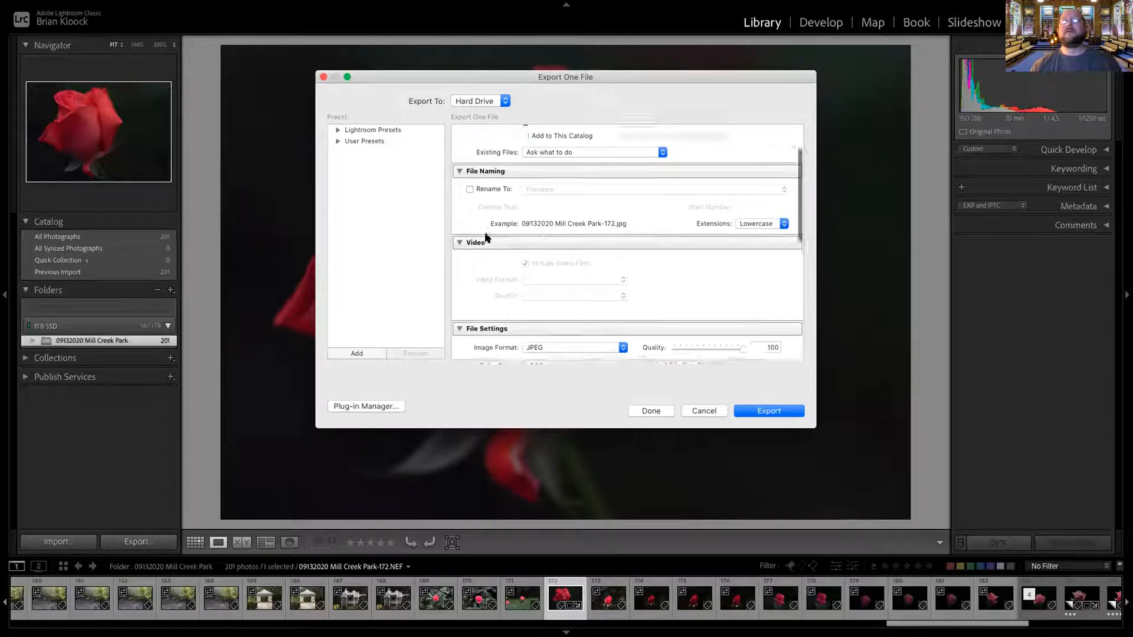
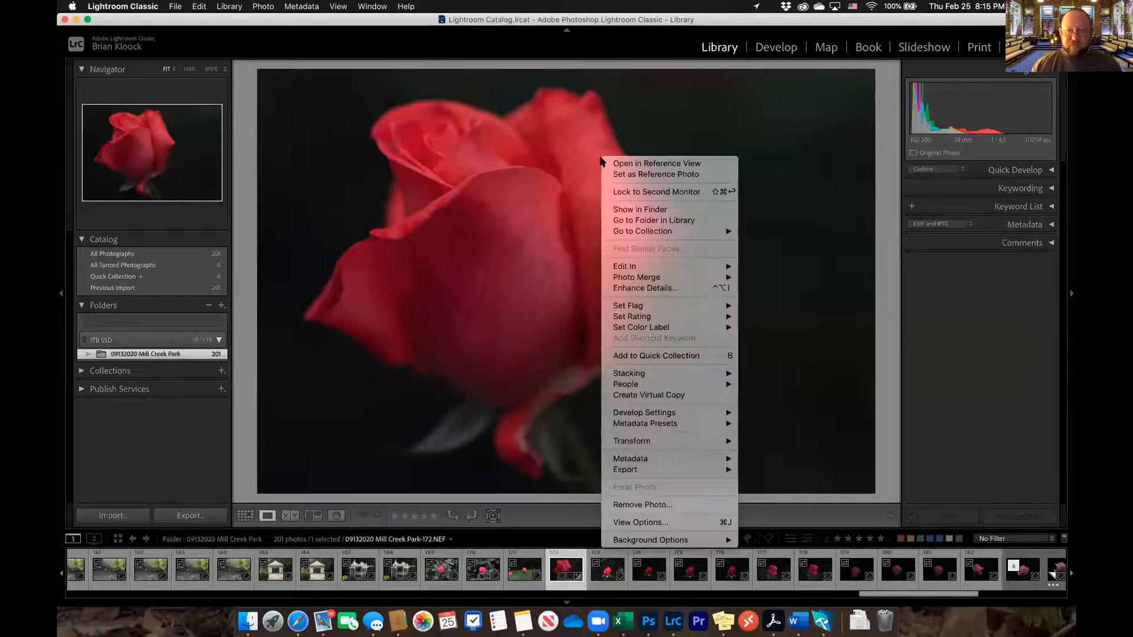
Open the export settings for the rose photo and examine the file settings, image sizing and metadata options
mouse_move(619, 473)
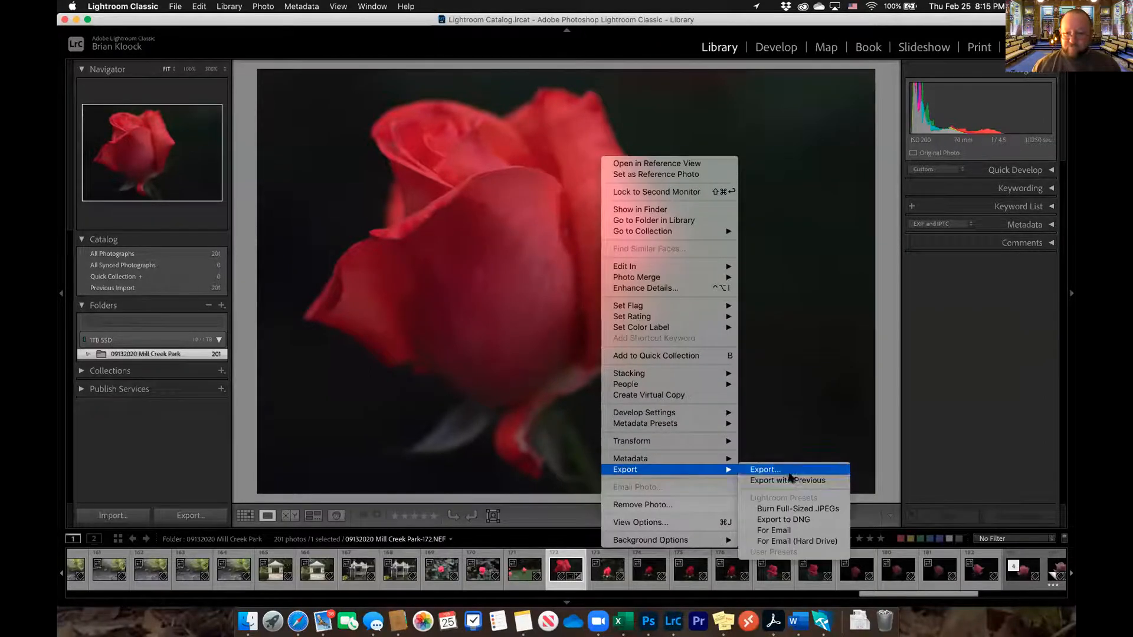
click(766, 470)
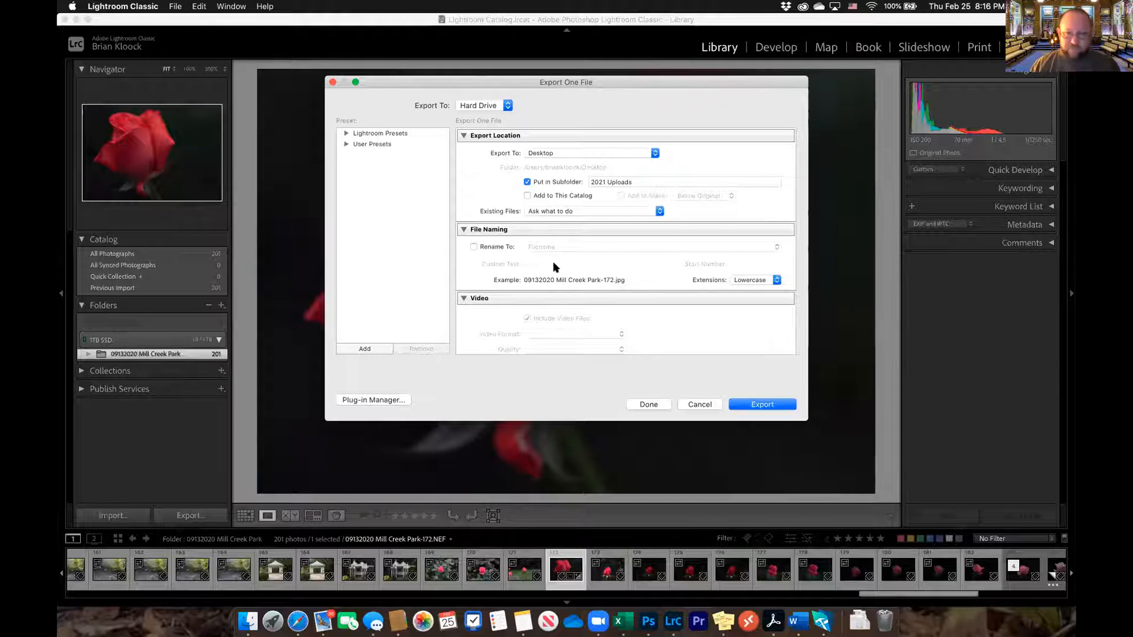
scroll(554, 267, down, 5)
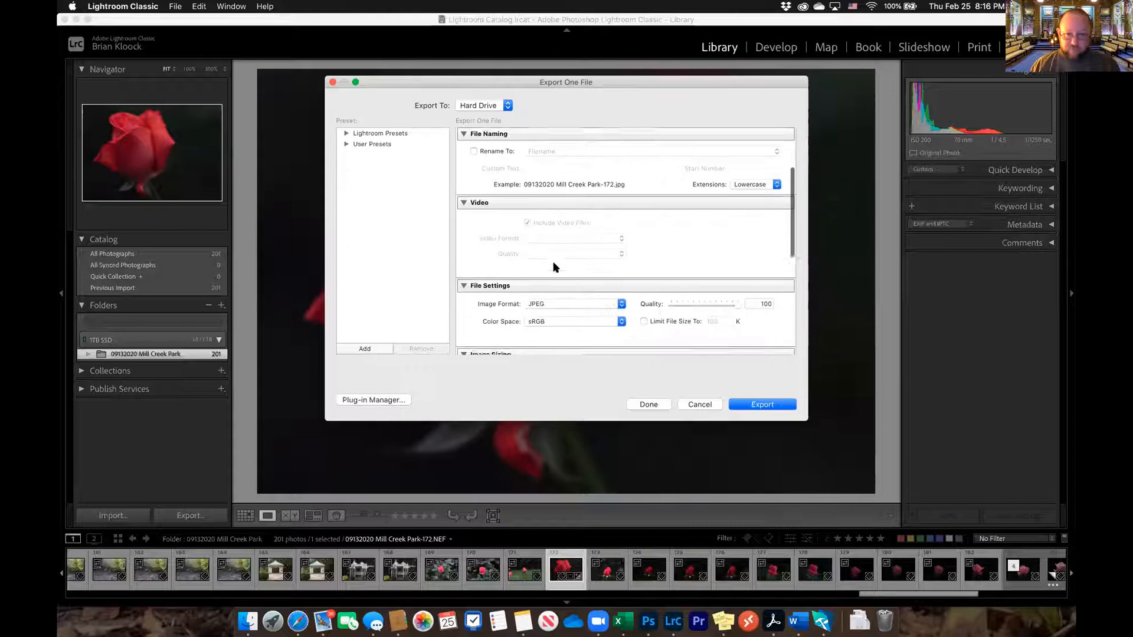
scroll(519, 236, down, 2)
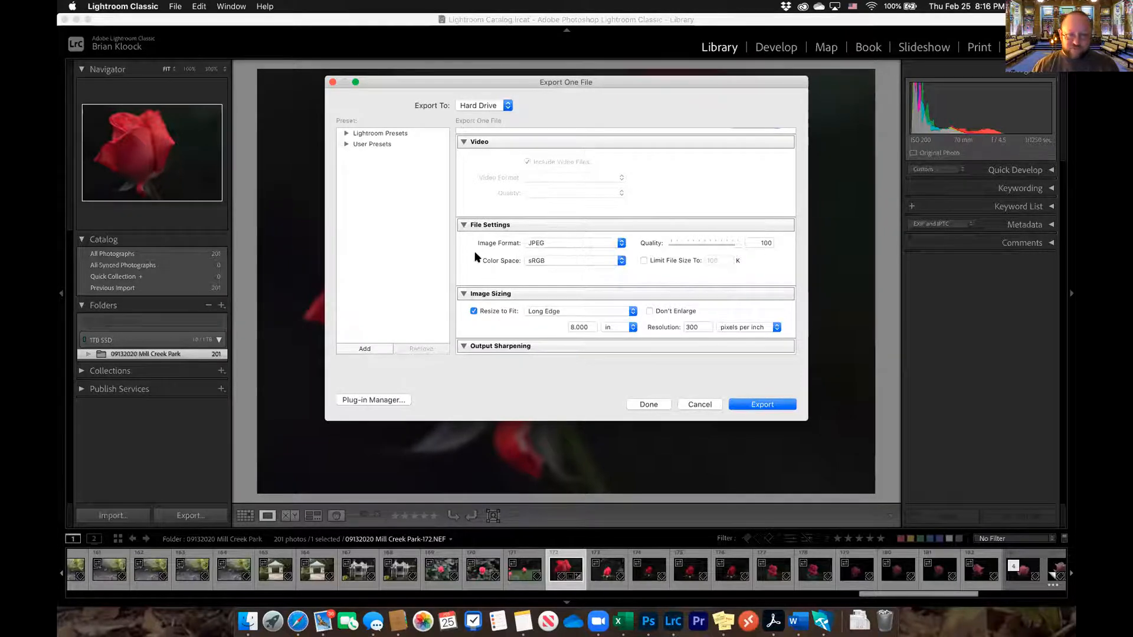
scroll(476, 257, down, 1)
scroll(477, 257, down, 4)
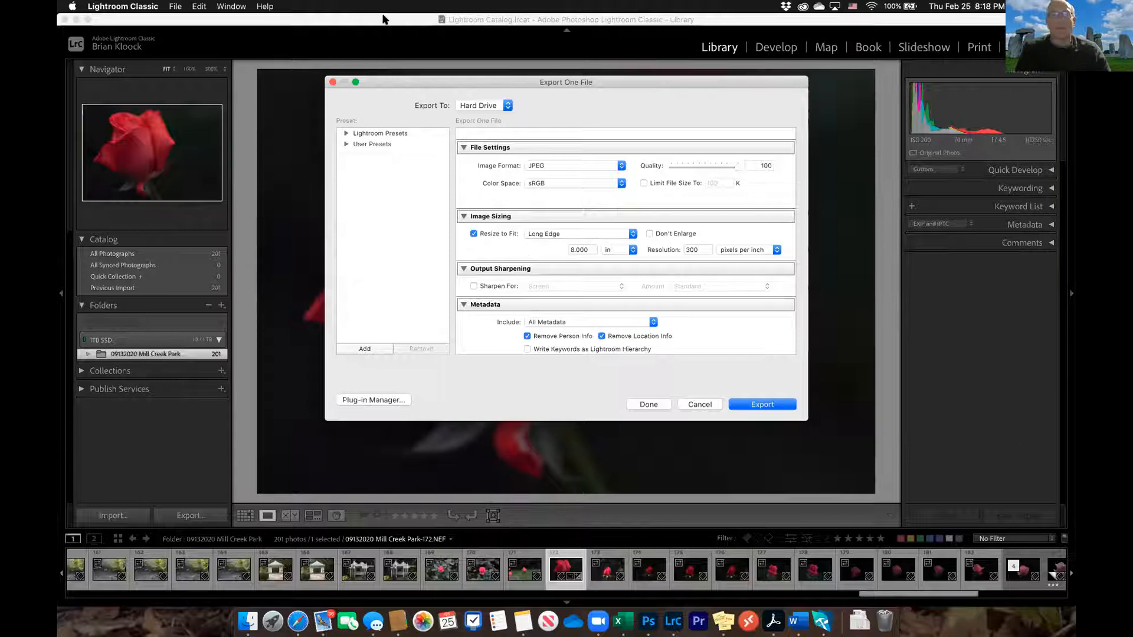
Switch to Finder, open the desktop's 2021 Uploads folder and show the file info for 09132020 Mill Creek Park-183-2.jpg
drag(383, 19, 384, 52)
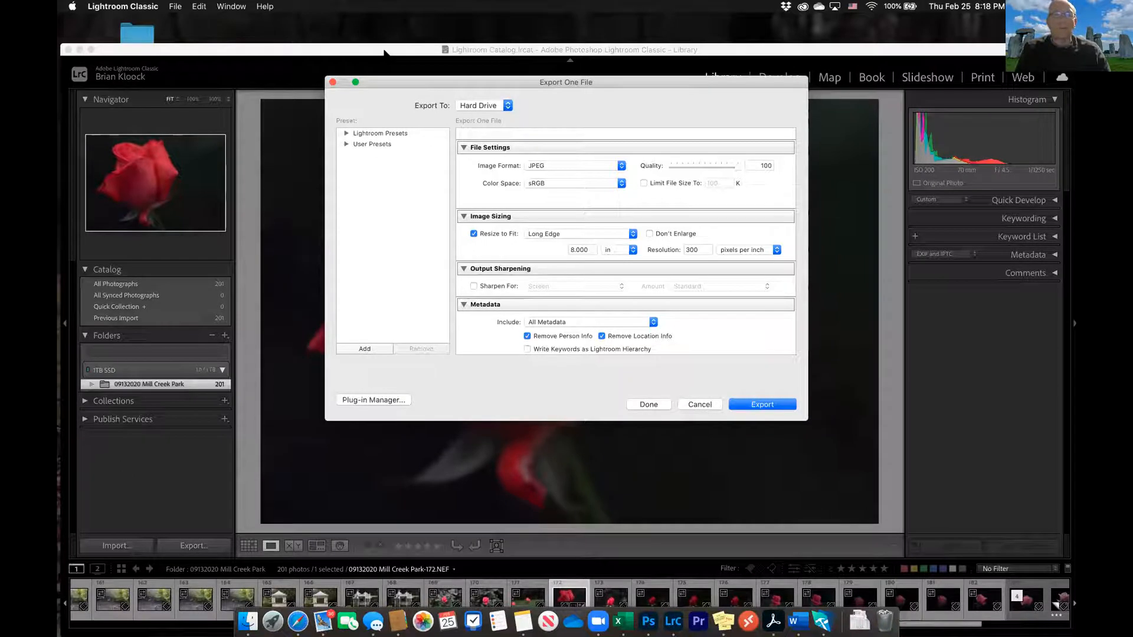
click(140, 34)
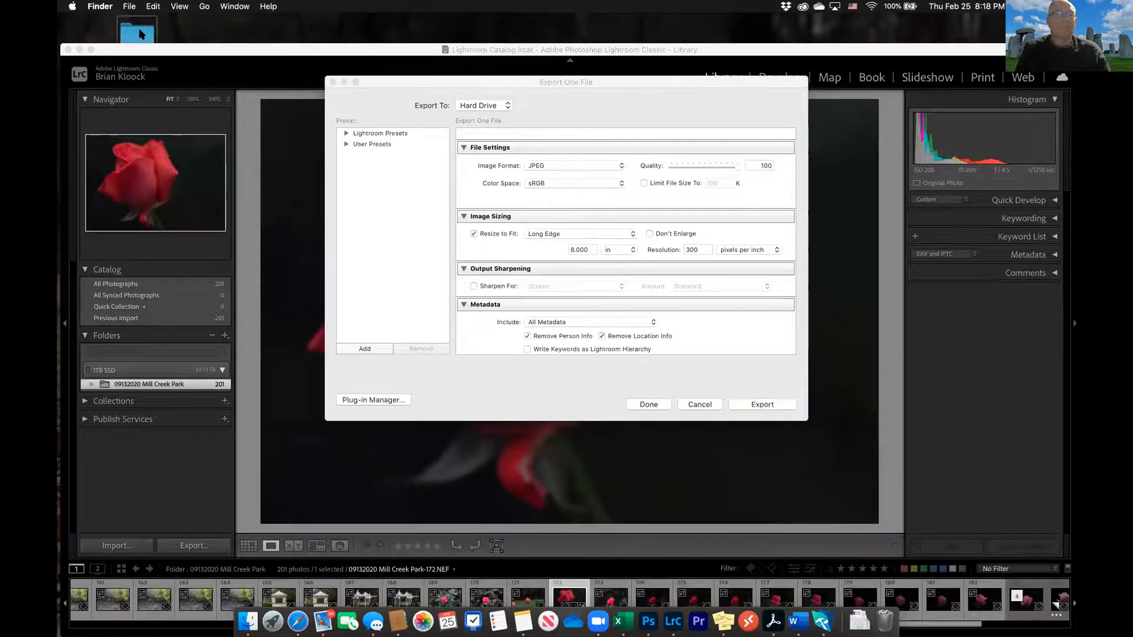
double_click(139, 34)
click(590, 137)
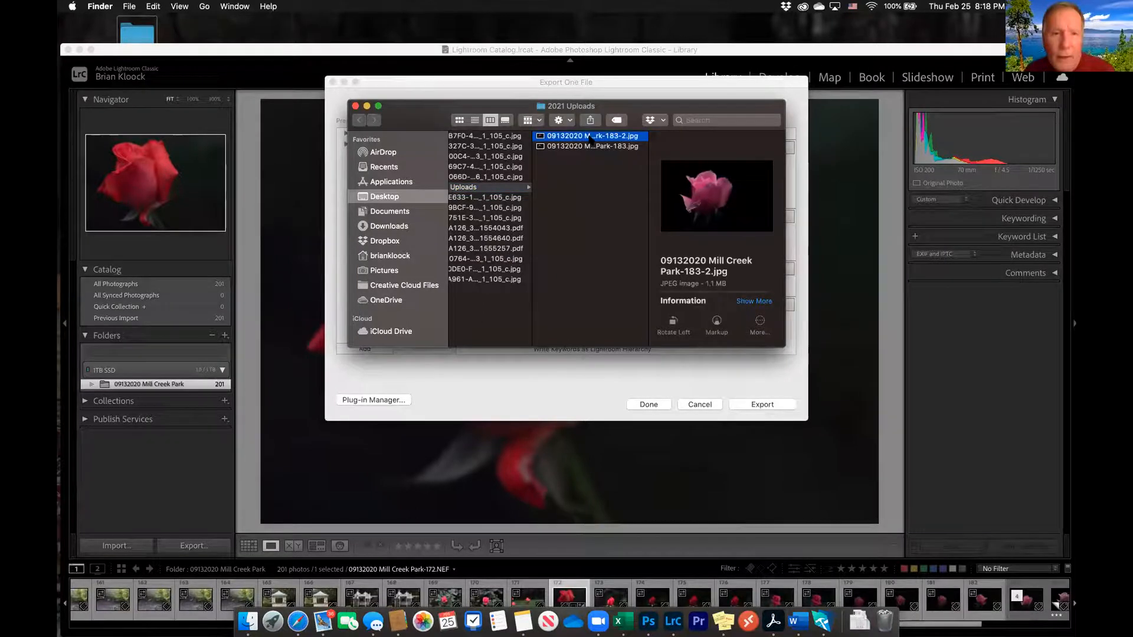
key(super+i)
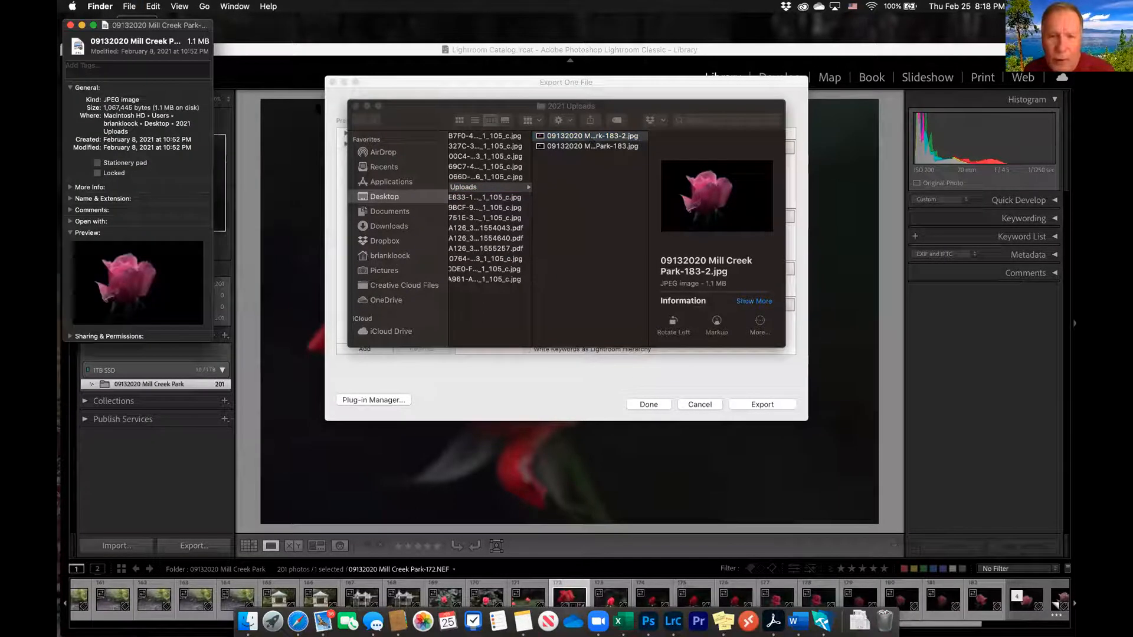
Enlarge the JPEG's info window to read its file size, and return to the Lightroom Classic export settings
drag(127, 25, 483, 82)
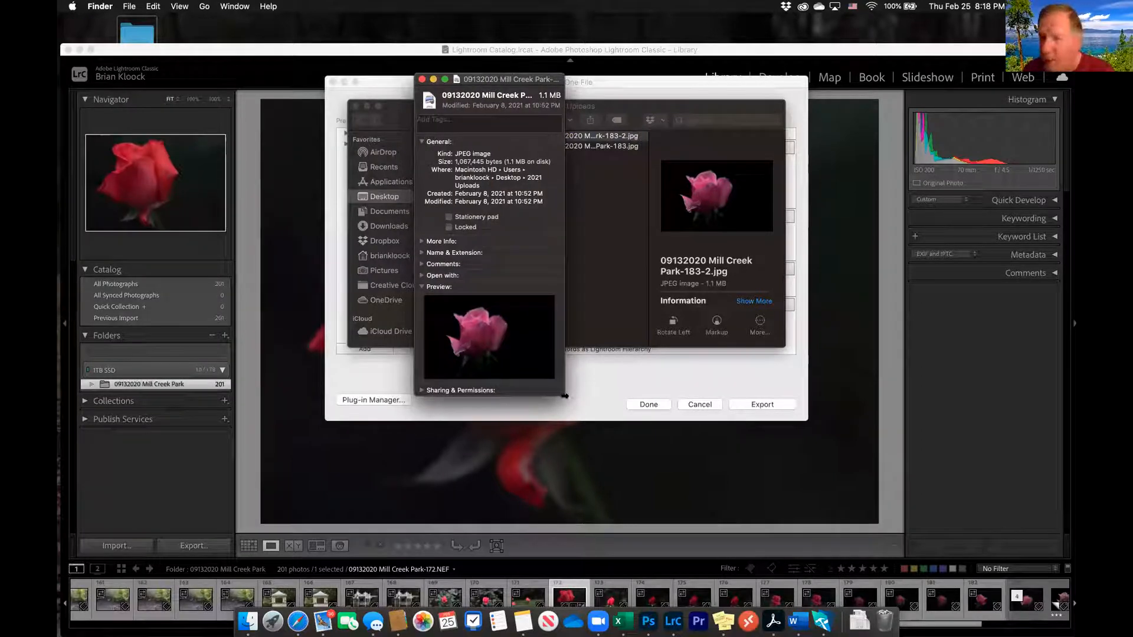
drag(562, 398, 641, 436)
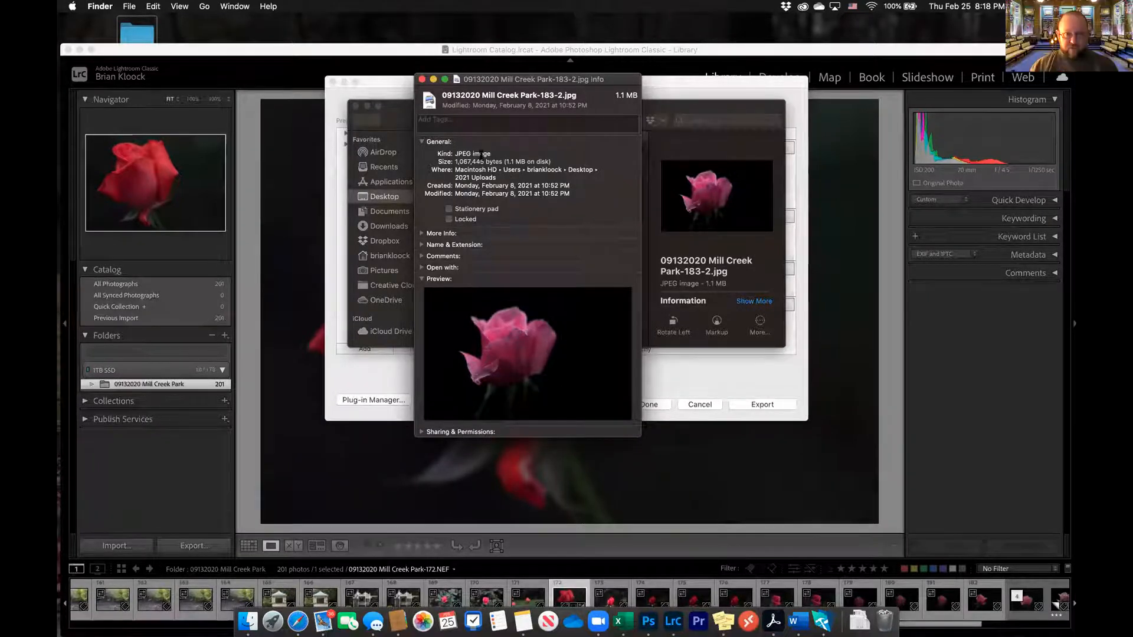
drag(509, 82, 543, 85)
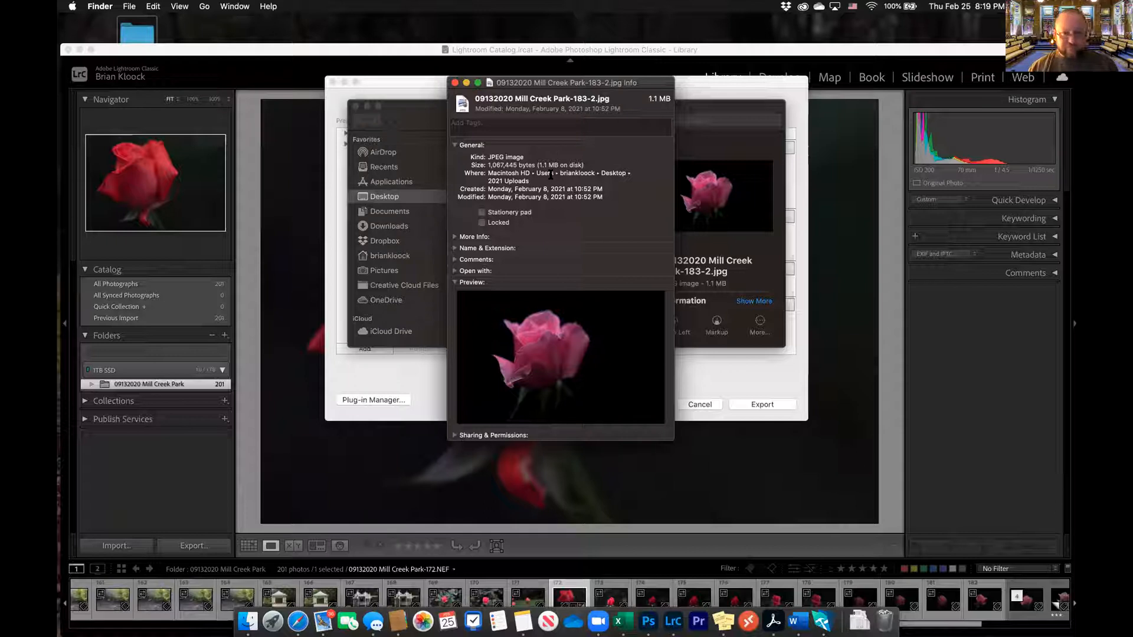
click(455, 83)
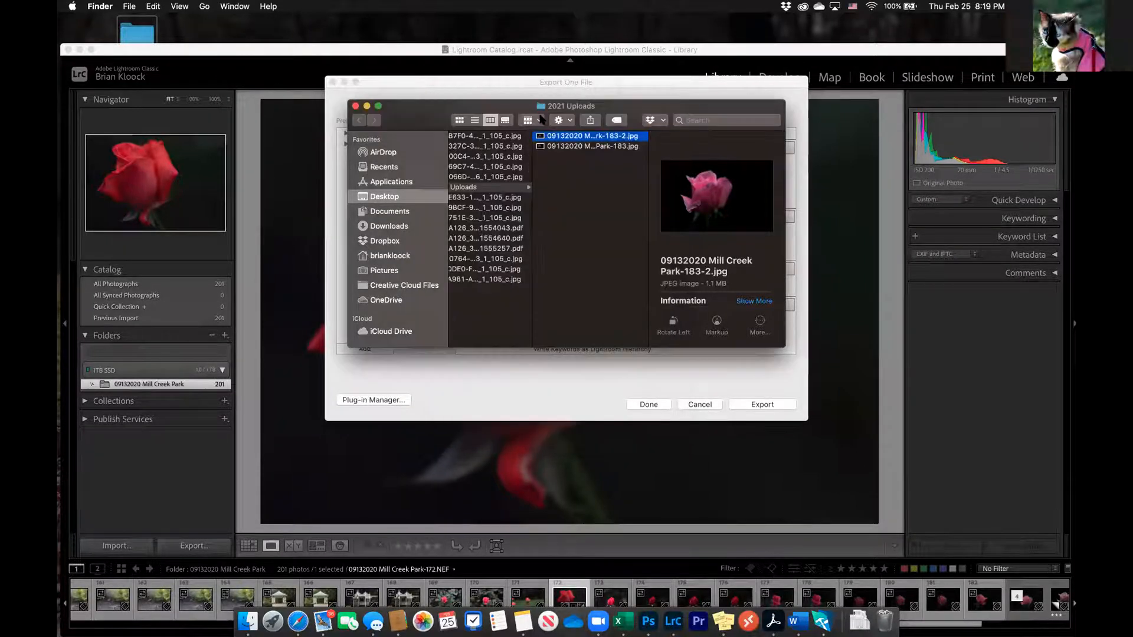
click(355, 105)
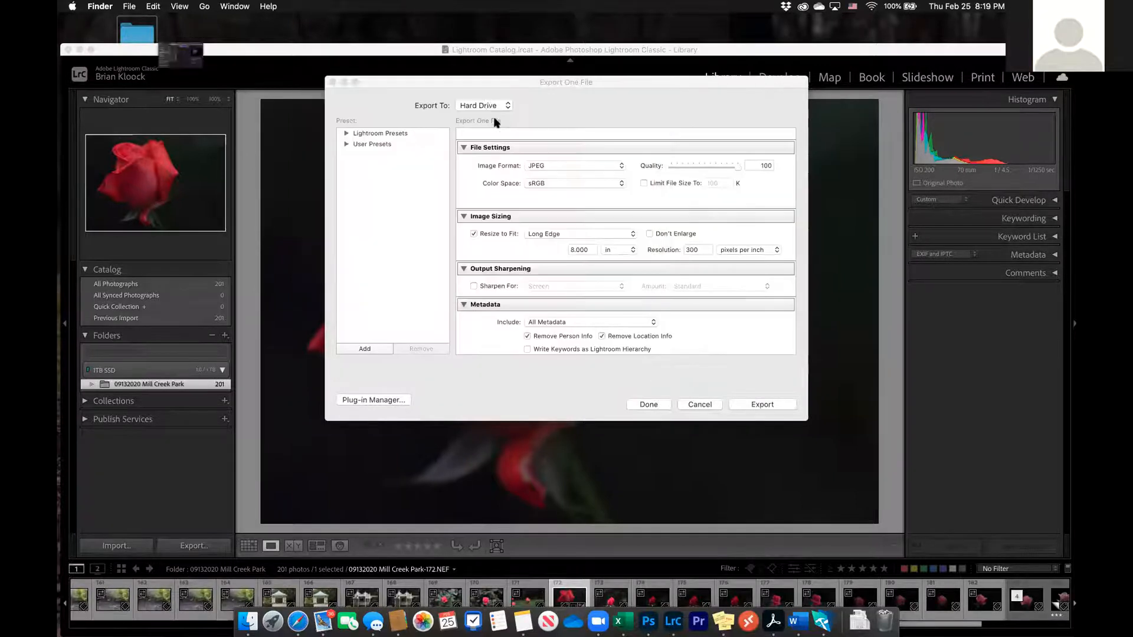
click(479, 79)
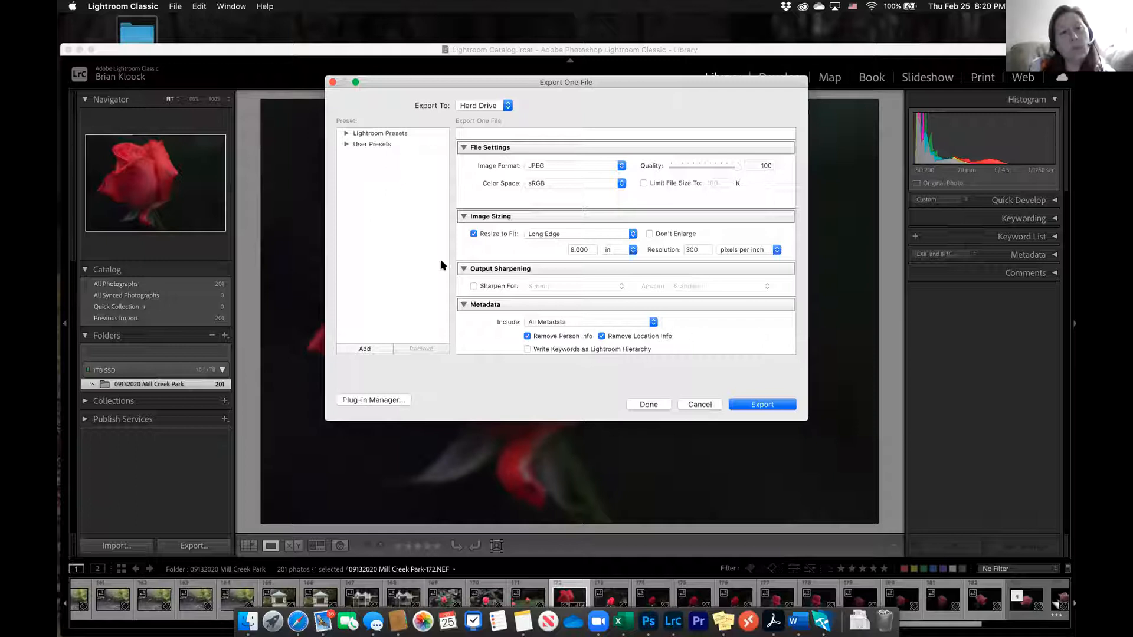
Examine the available Resize to Fit options for the rose photo and cancel the export
click(633, 234)
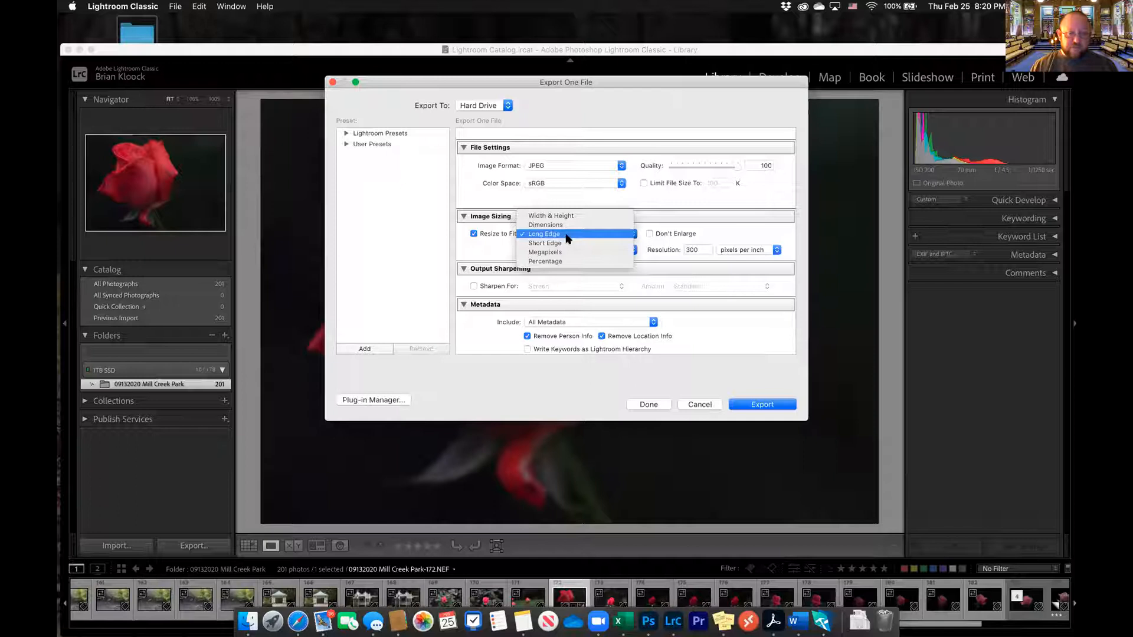
click(494, 246)
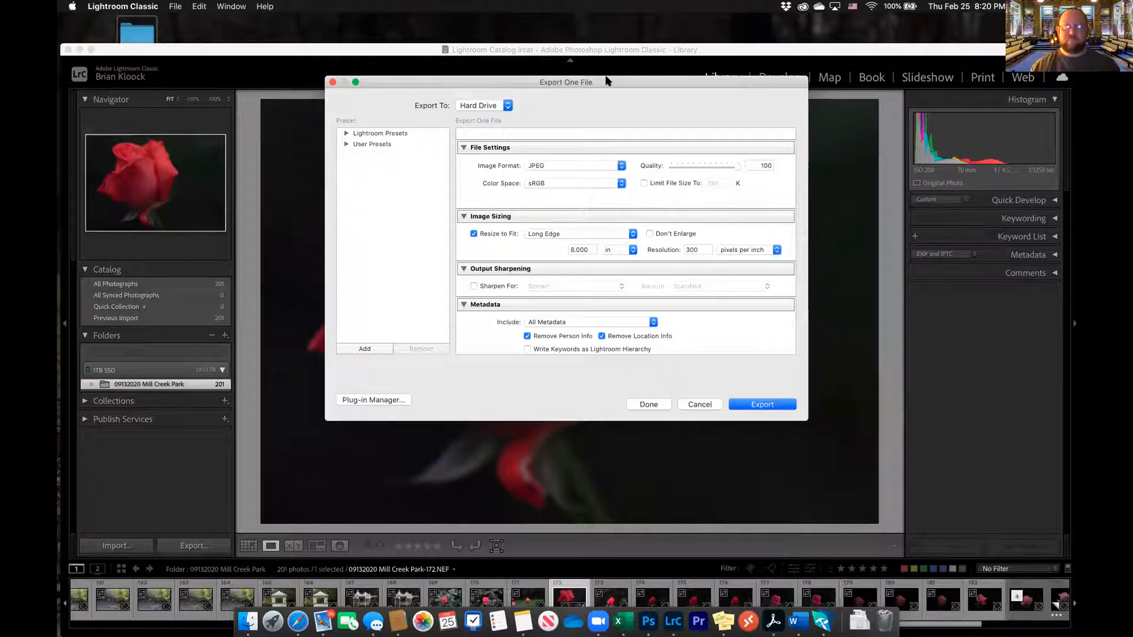
drag(596, 86, 622, 135)
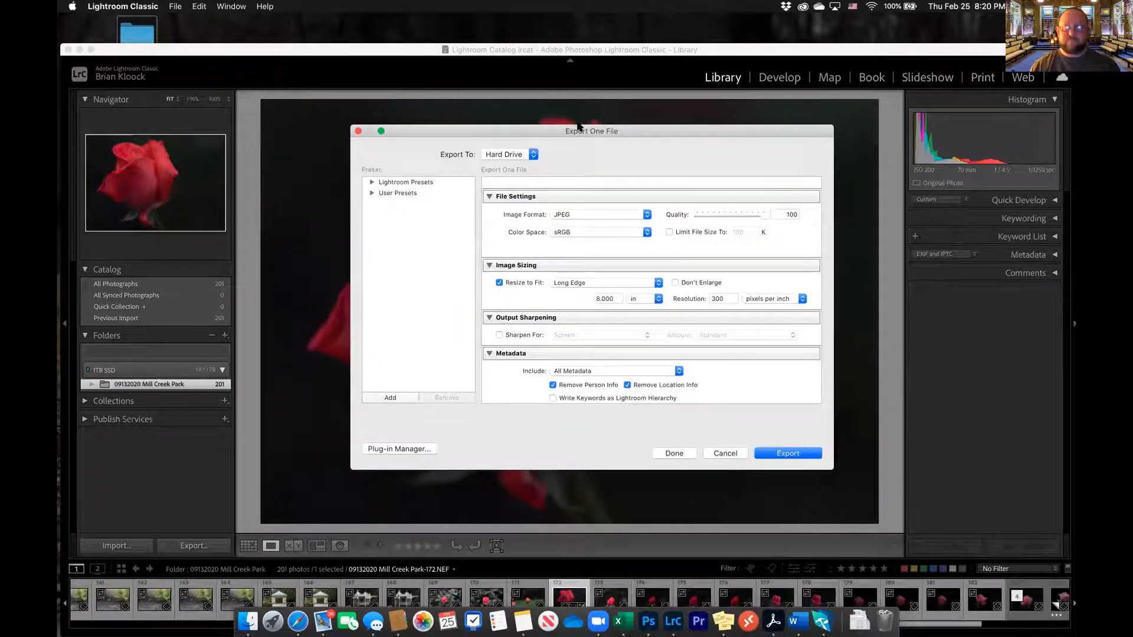
click(682, 452)
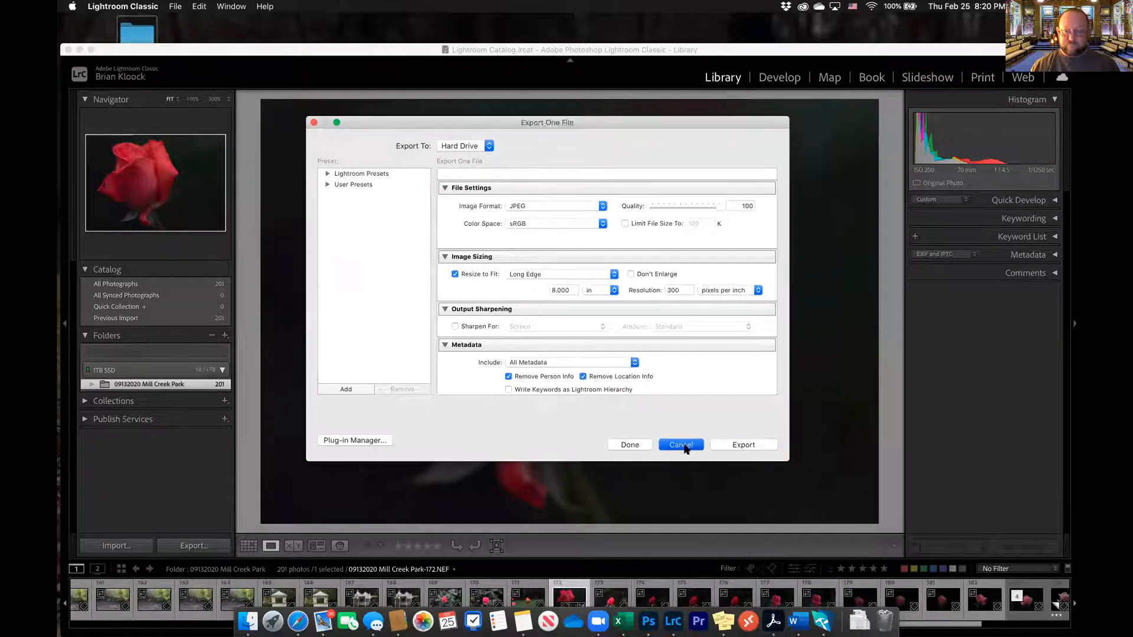
Reopen the export settings for the rose photo and go to the image sizing options
right_click(536, 169)
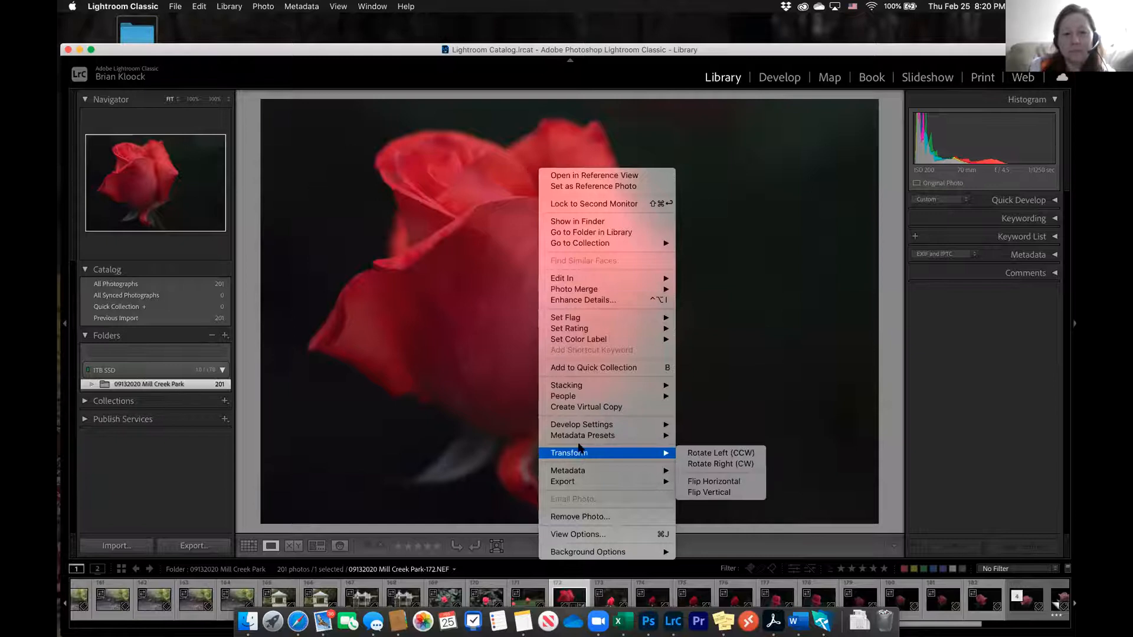
mouse_move(570, 485)
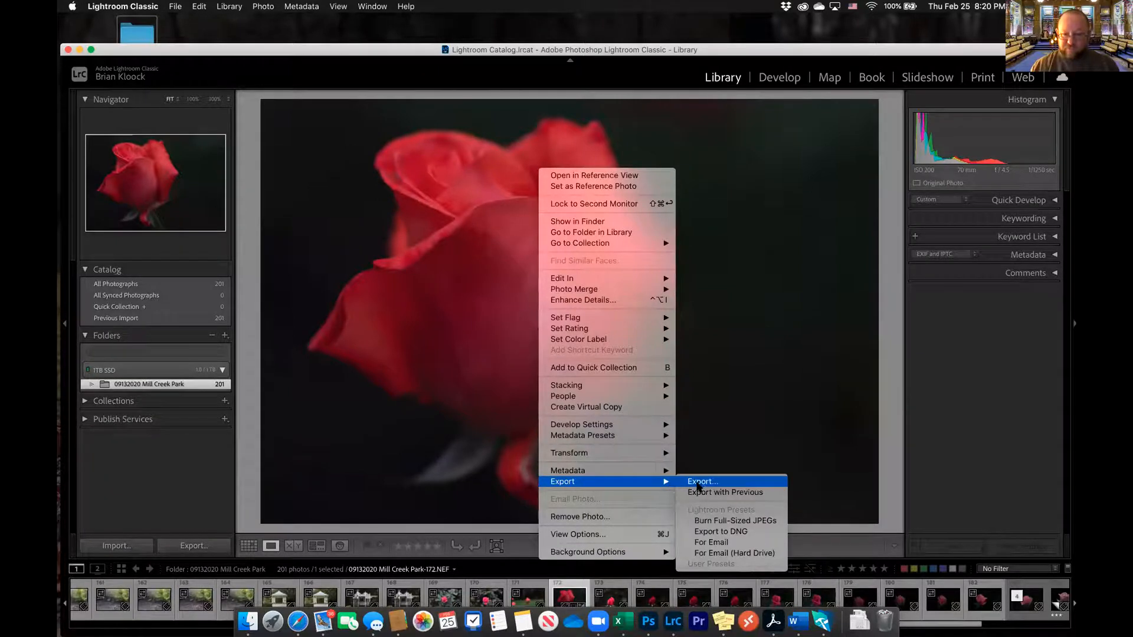
click(699, 486)
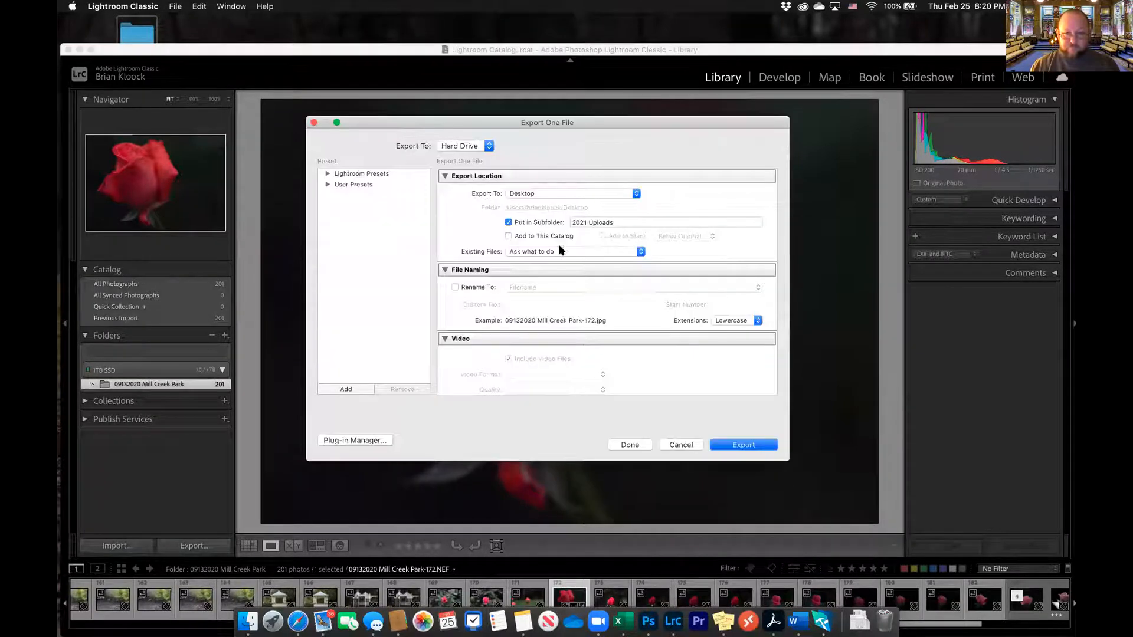
scroll(451, 266, down, 3)
scroll(451, 263, down, 5)
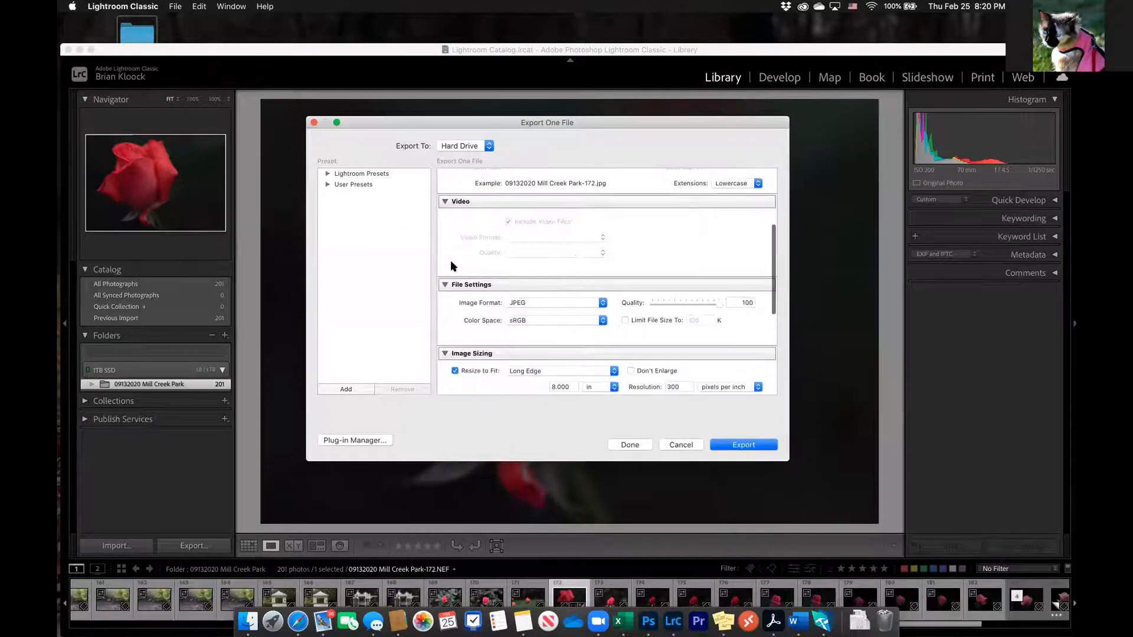
scroll(451, 266, down, 2)
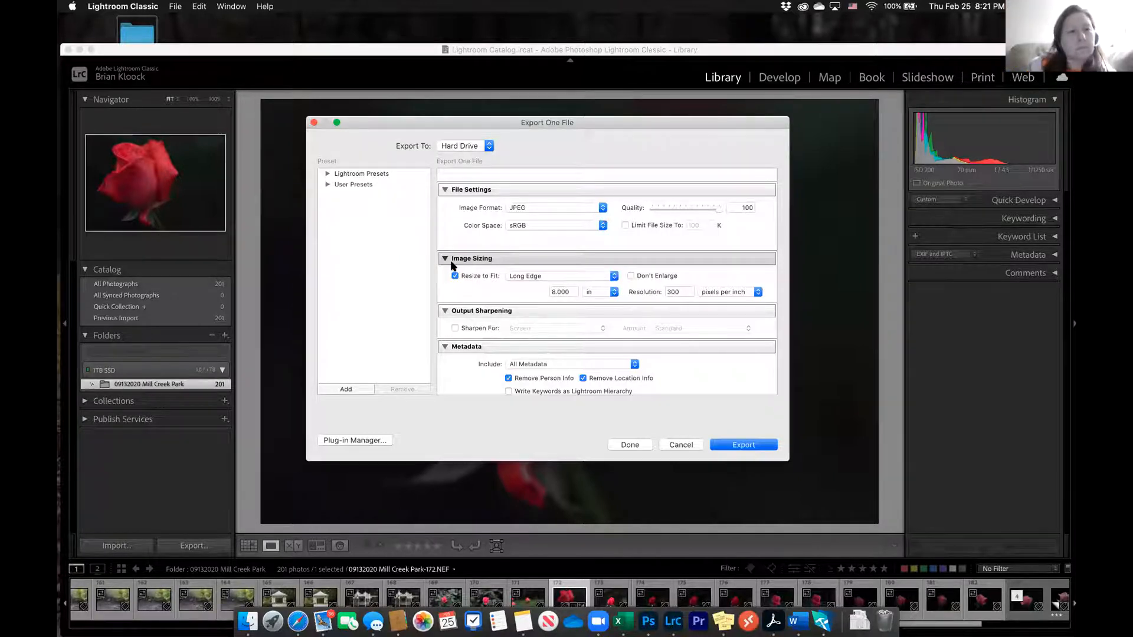
Try resizing the exported photo by Percentage, and return the resize option to Long Edge
click(614, 277)
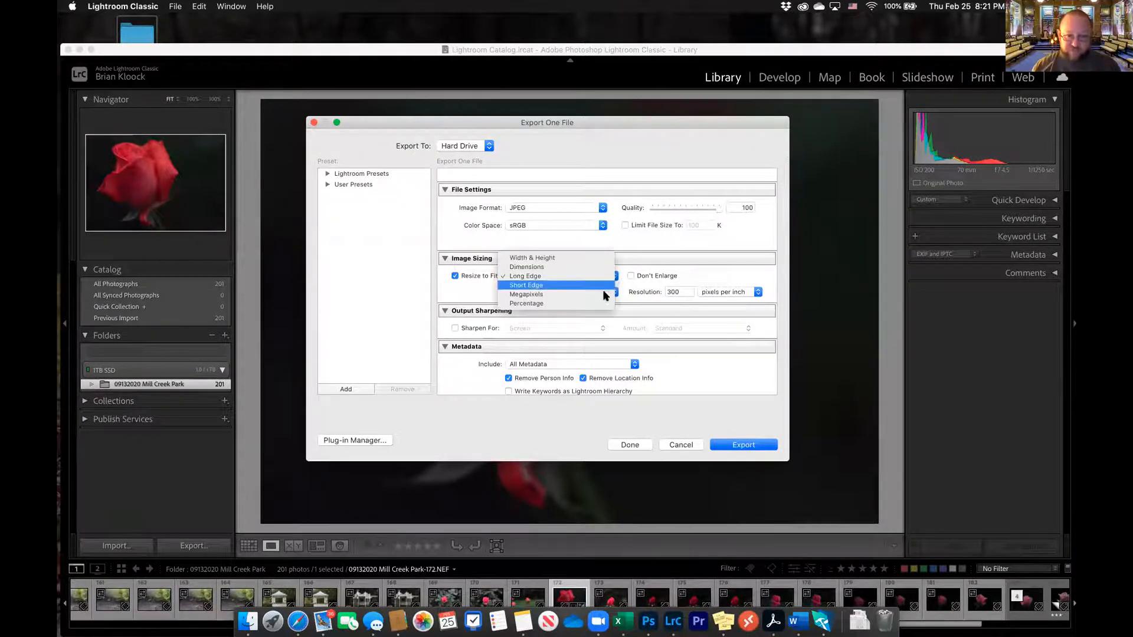
click(510, 302)
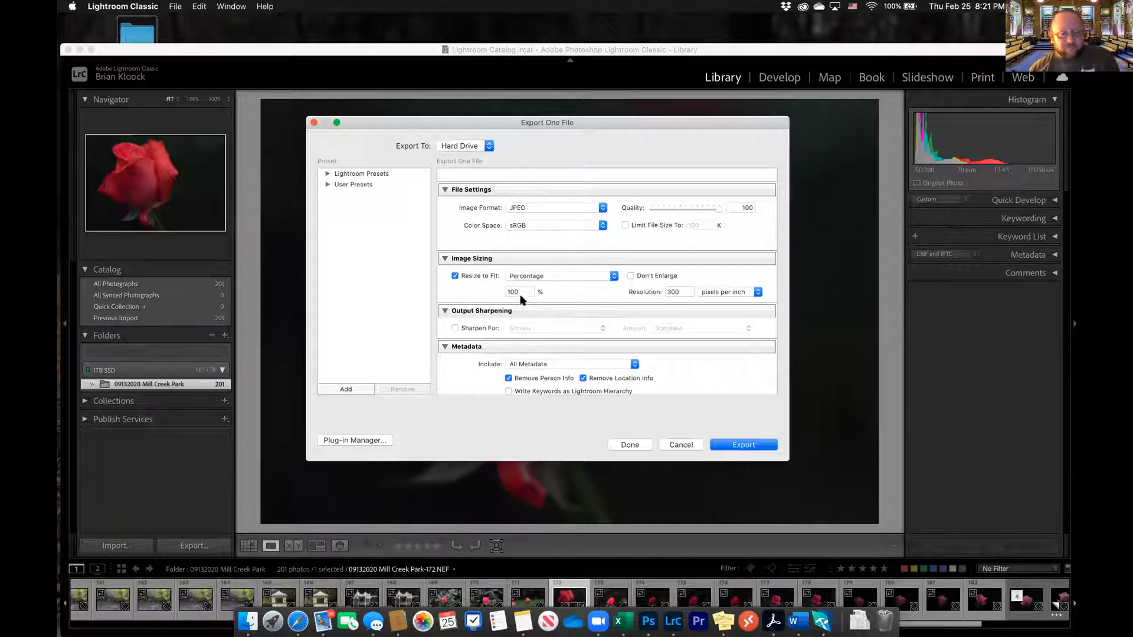
click(614, 276)
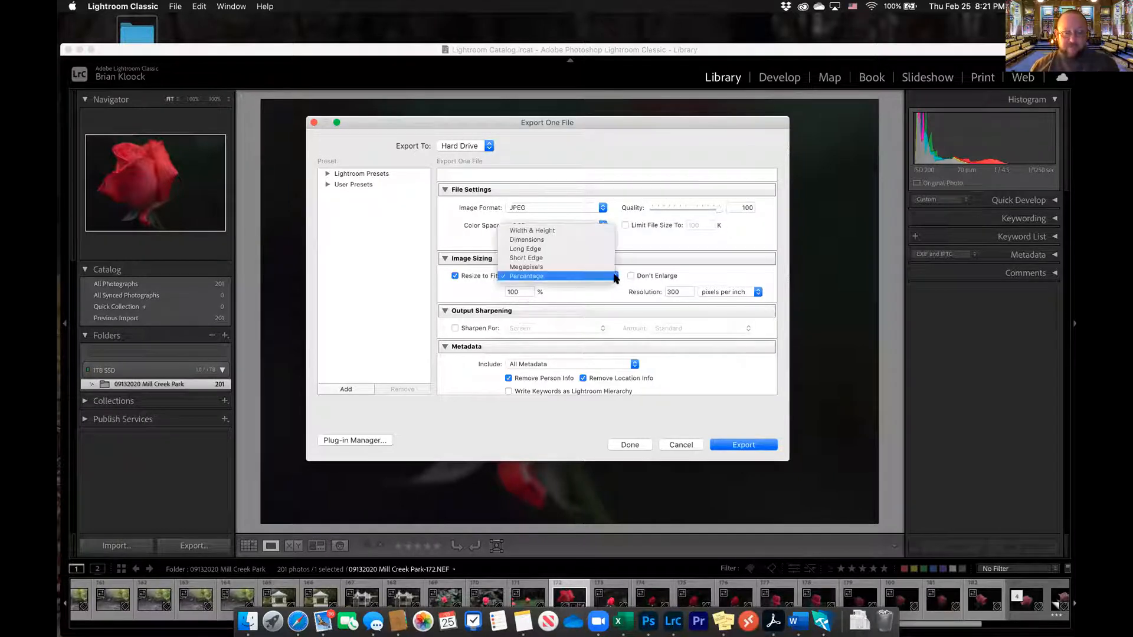
click(601, 249)
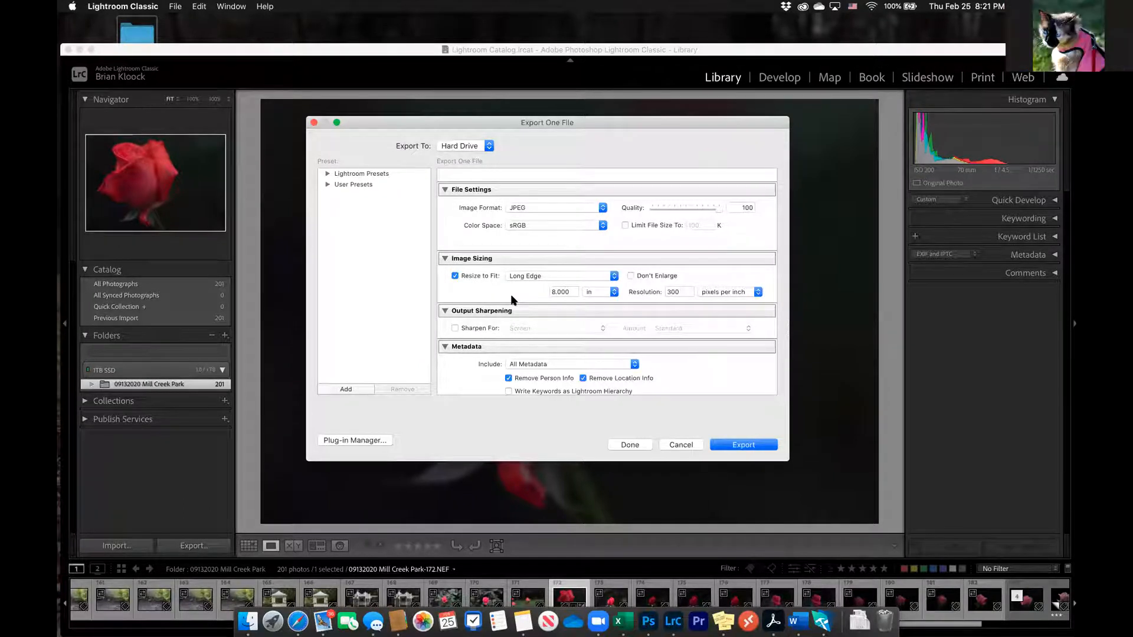
Check the 2021 Uploads folder on the desktop and examine the export's sharpening, metadata, watermarking and post-processing settings
scroll(512, 298, down, 3)
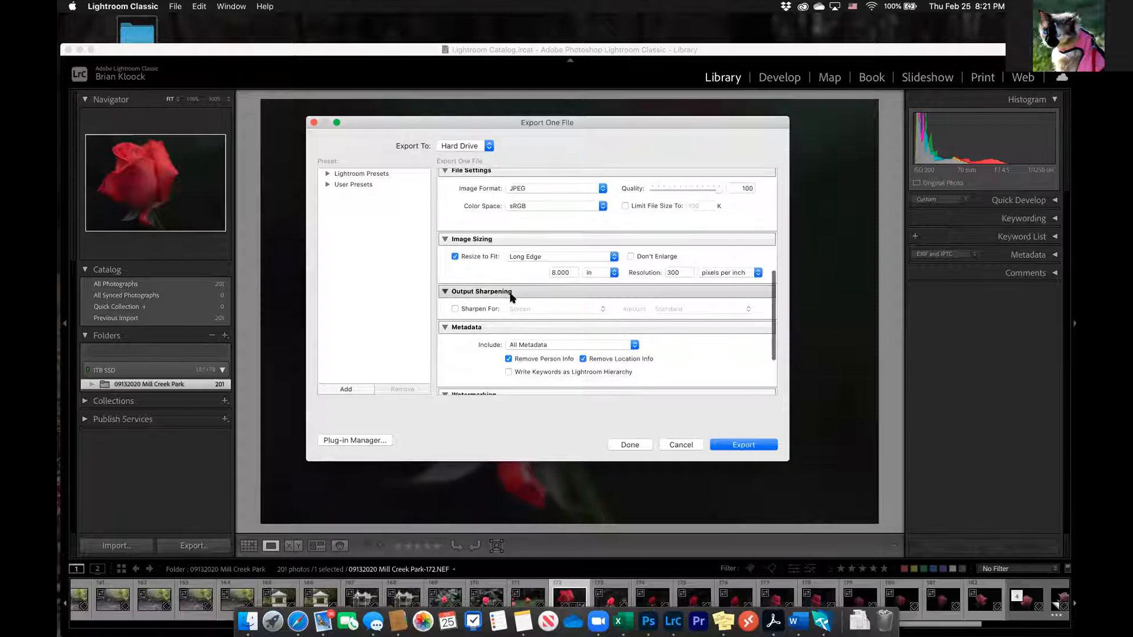
scroll(512, 298, up, 3)
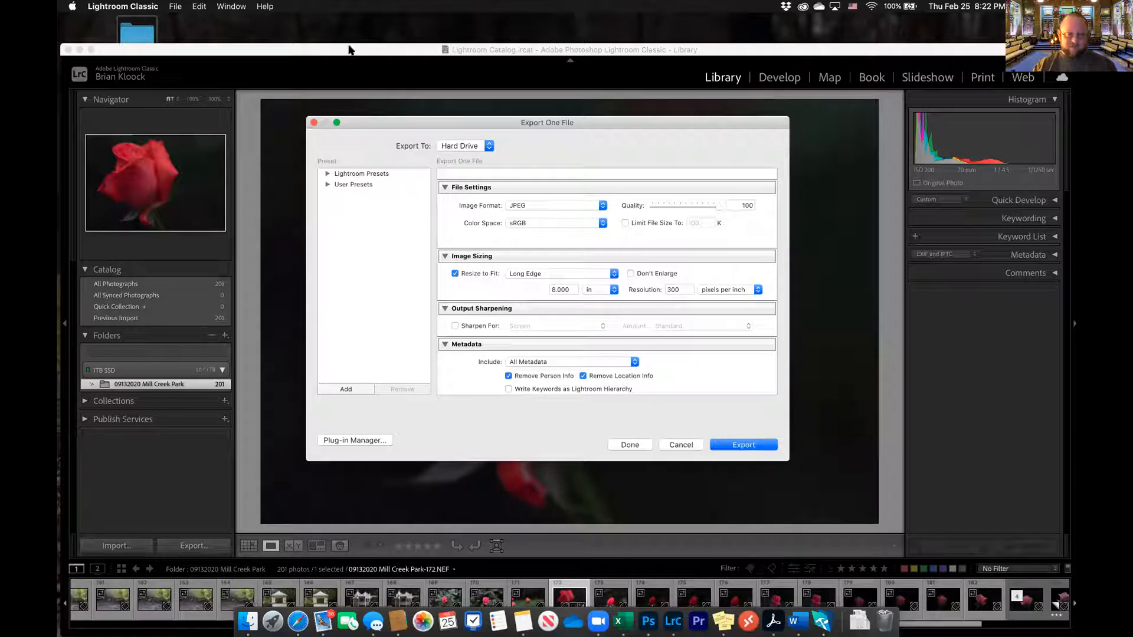
drag(209, 49, 211, 92)
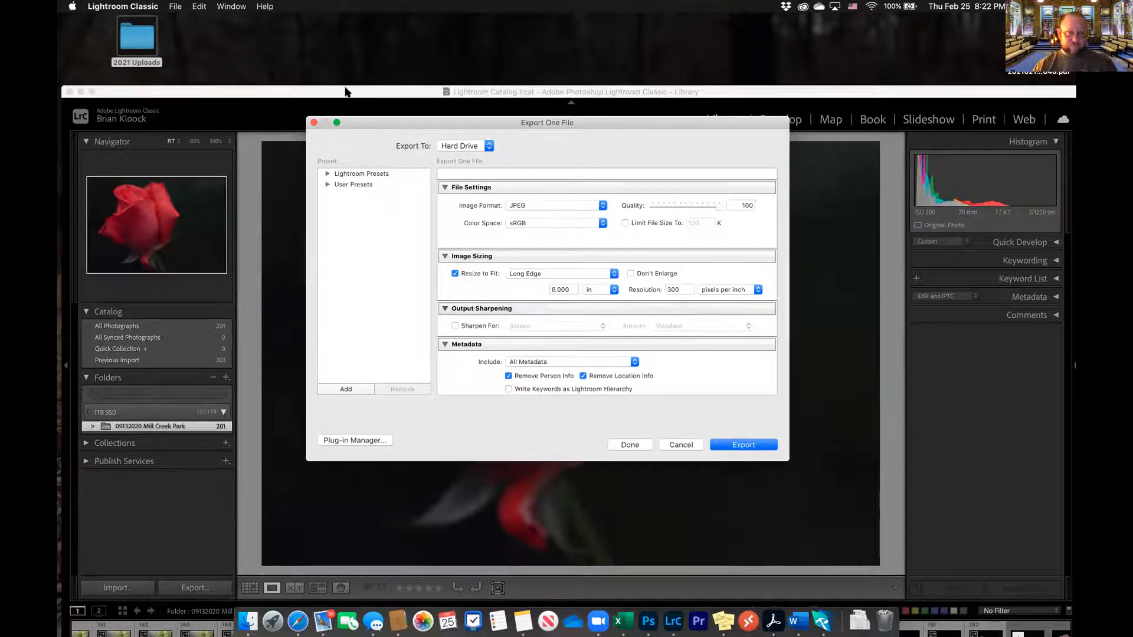
drag(349, 87, 348, 33)
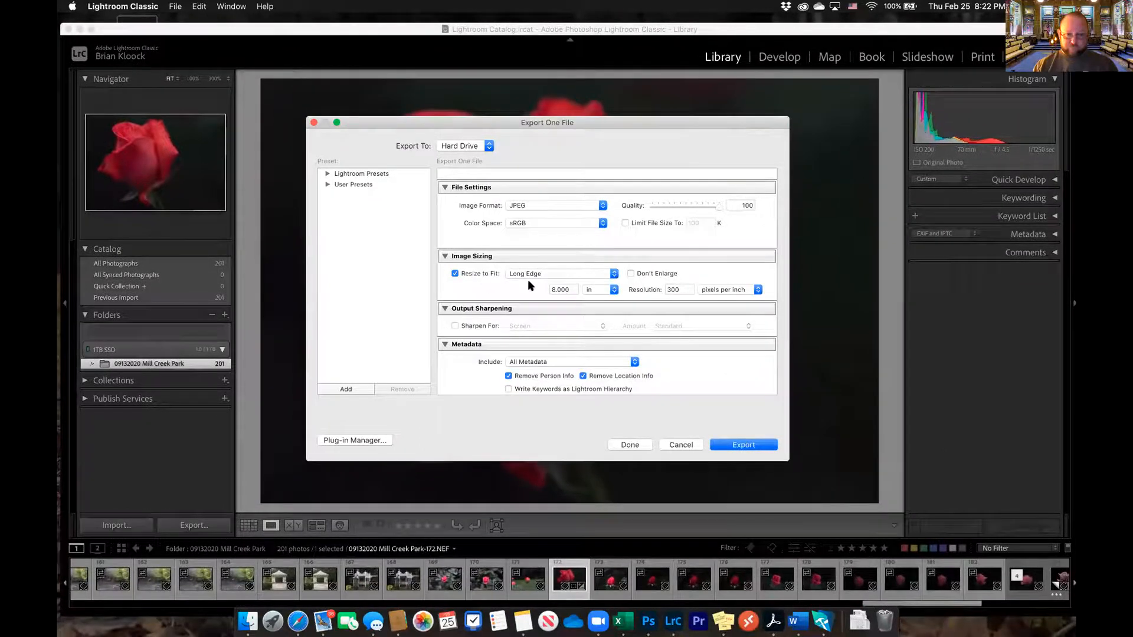
scroll(496, 288, down, 2)
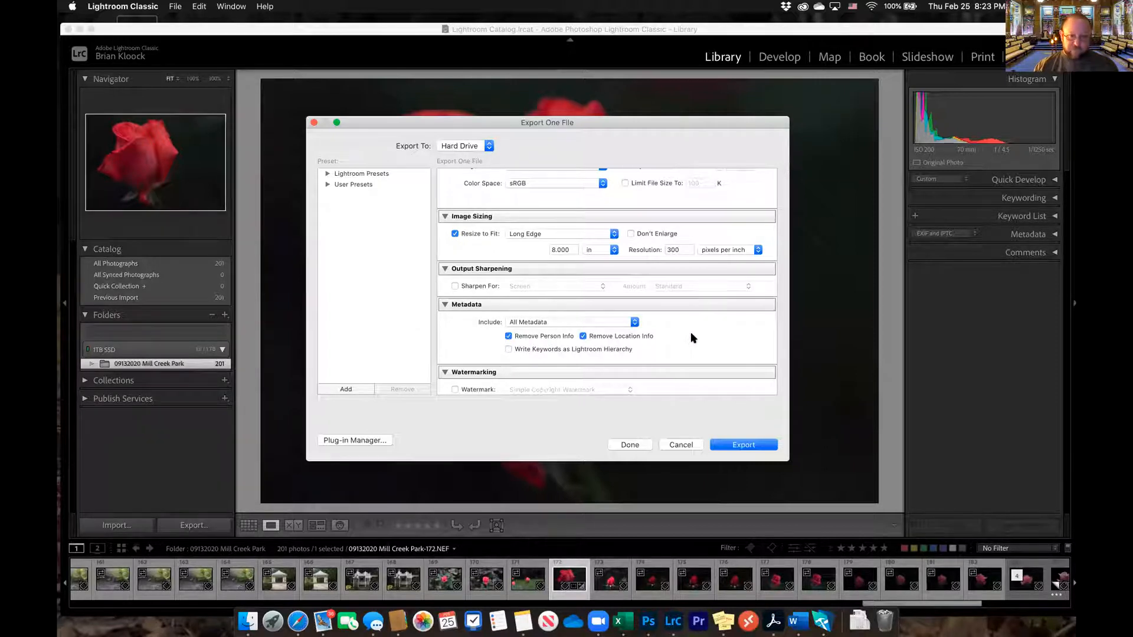
scroll(691, 331, down, 2)
scroll(691, 338, up, 2)
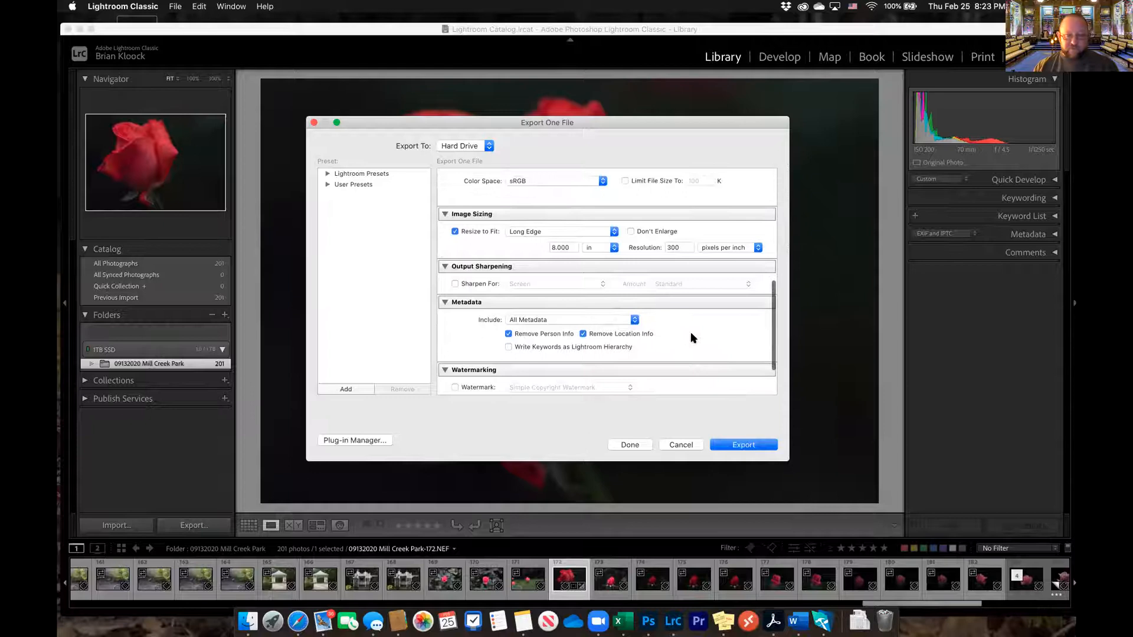
scroll(692, 338, down, 3)
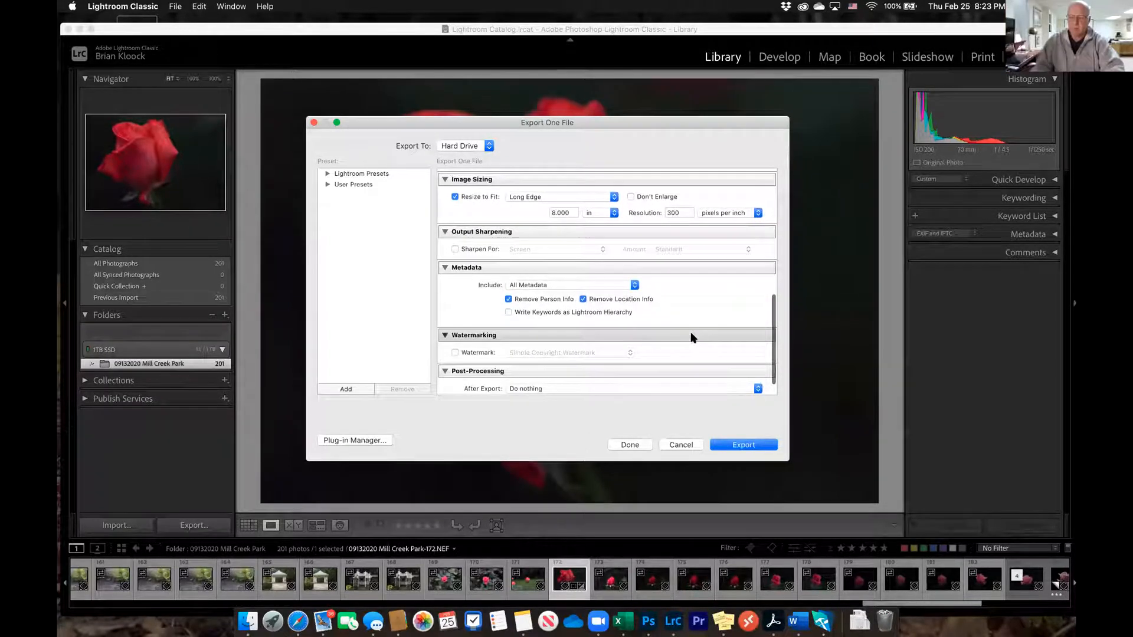
Check the After Export choices, leave the action at Do nothing, and export the rose photo
scroll(684, 302, down, 2)
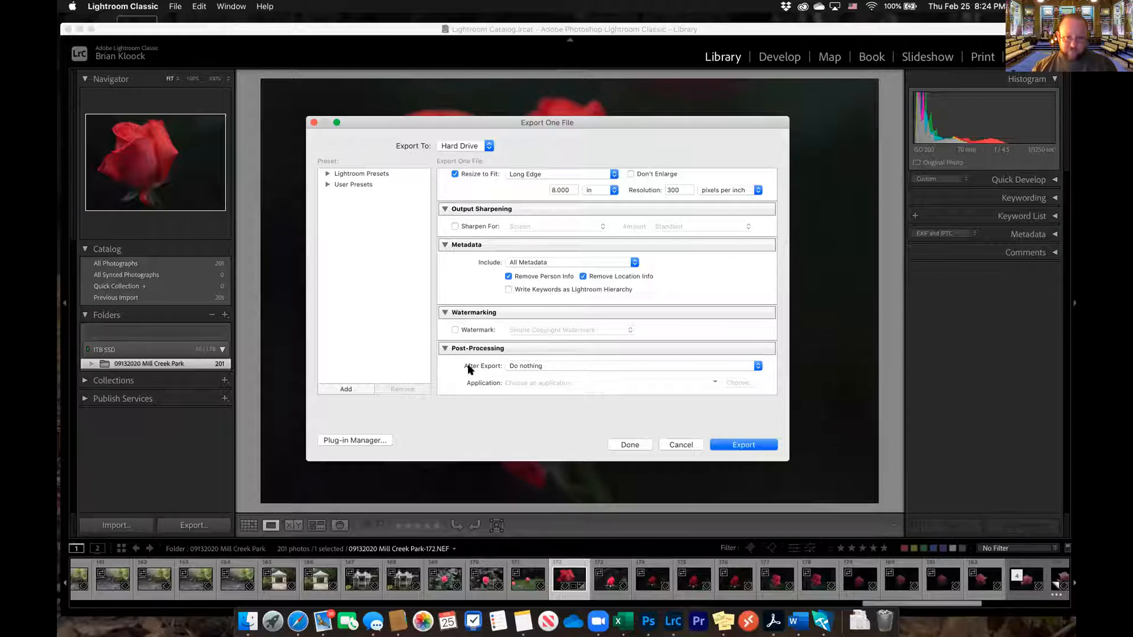
click(757, 366)
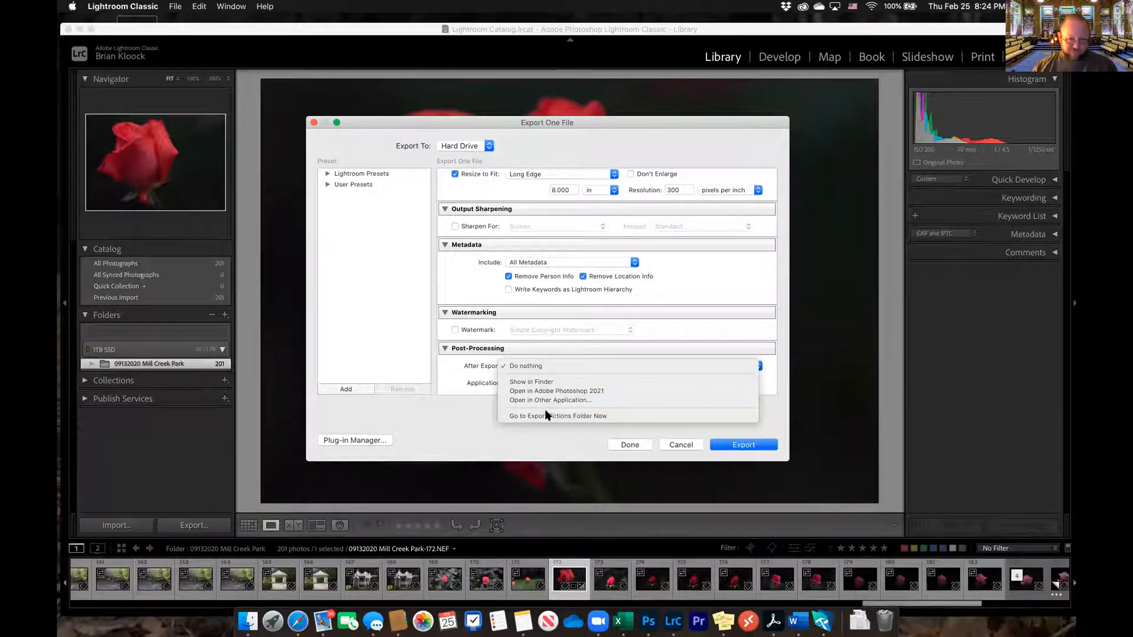
click(466, 414)
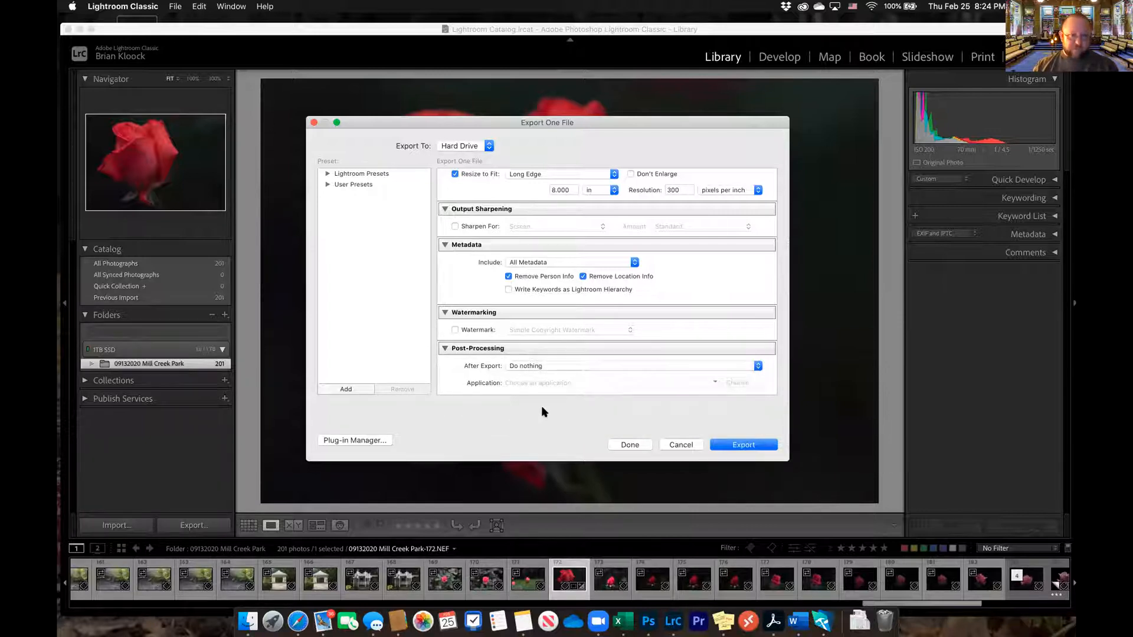
click(754, 448)
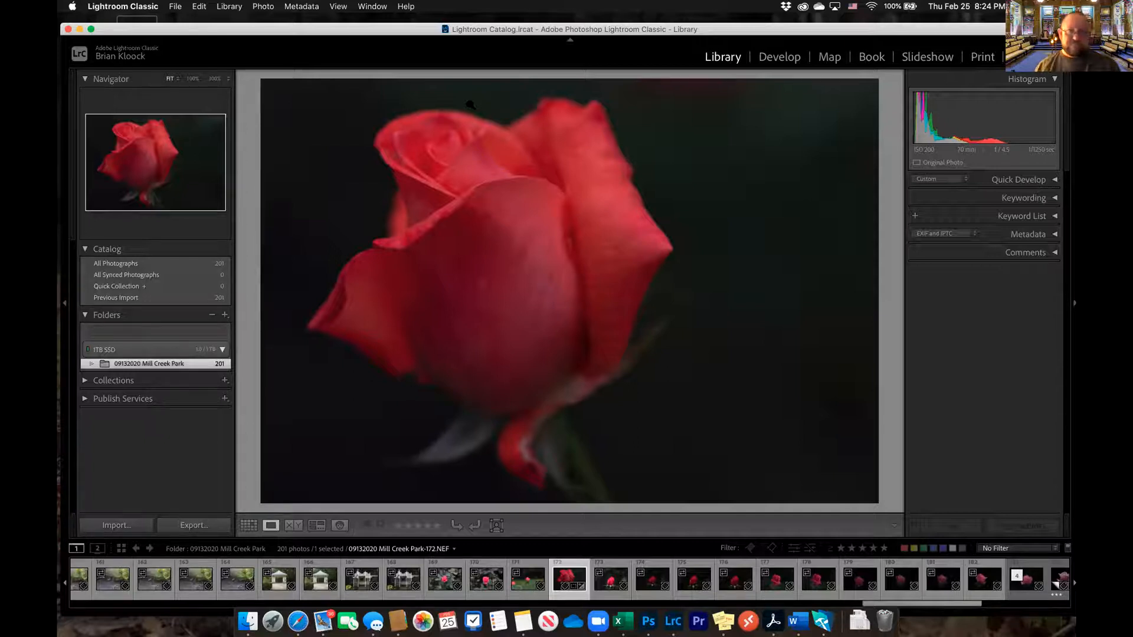
Open the desktop's 2021 Uploads folder, compare the file details of the exported JPEGs, and return to the photo library
drag(407, 31, 400, 131)
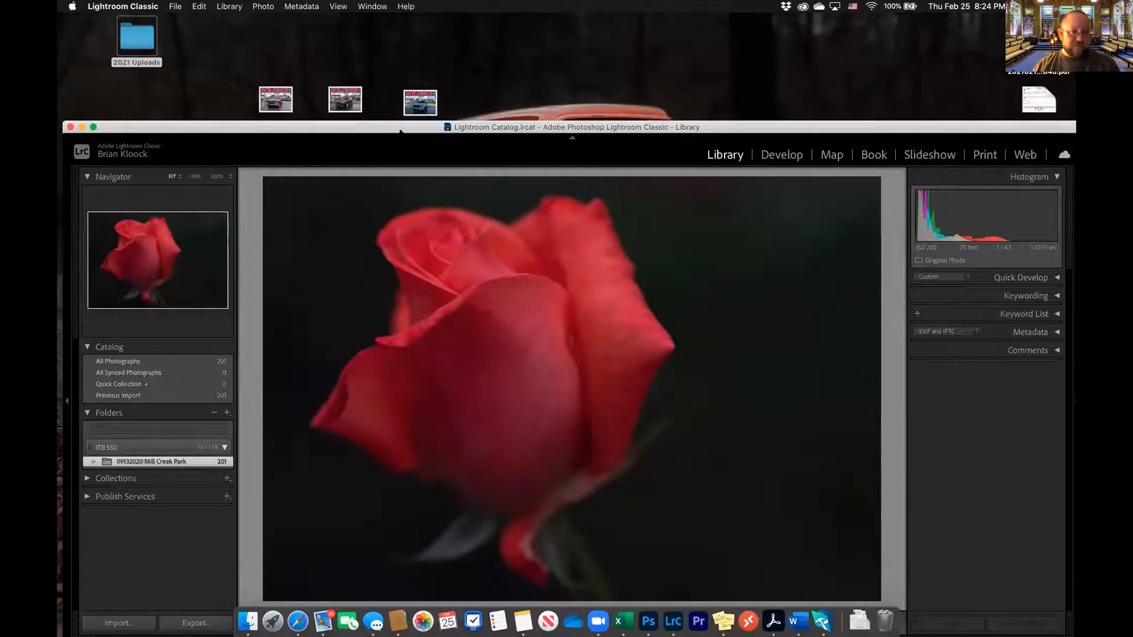
double_click(143, 39)
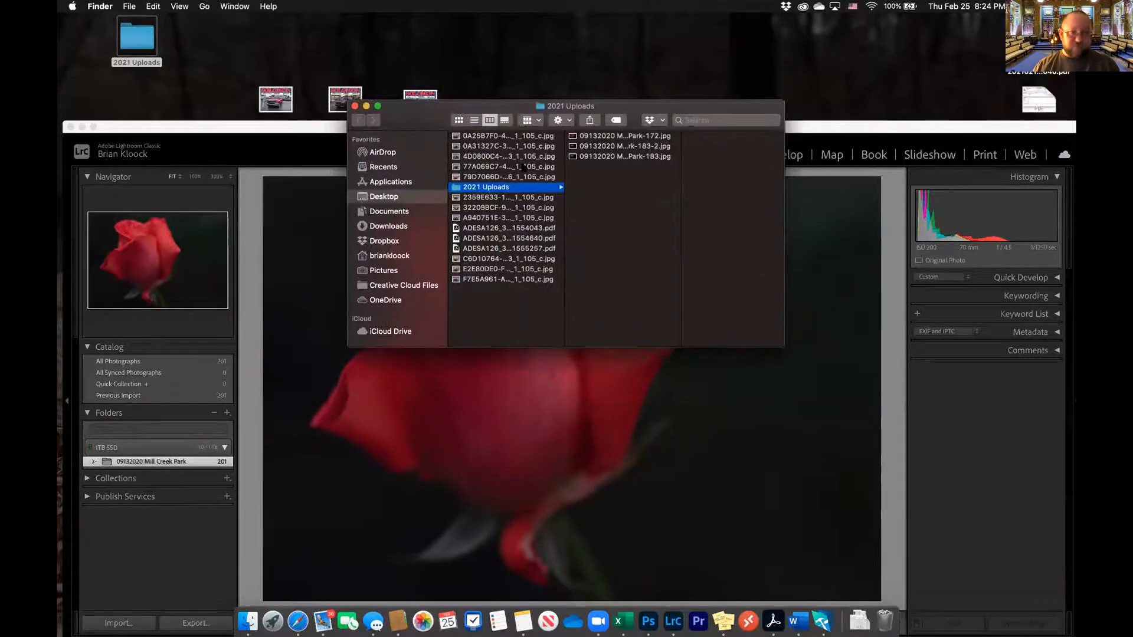
click(594, 138)
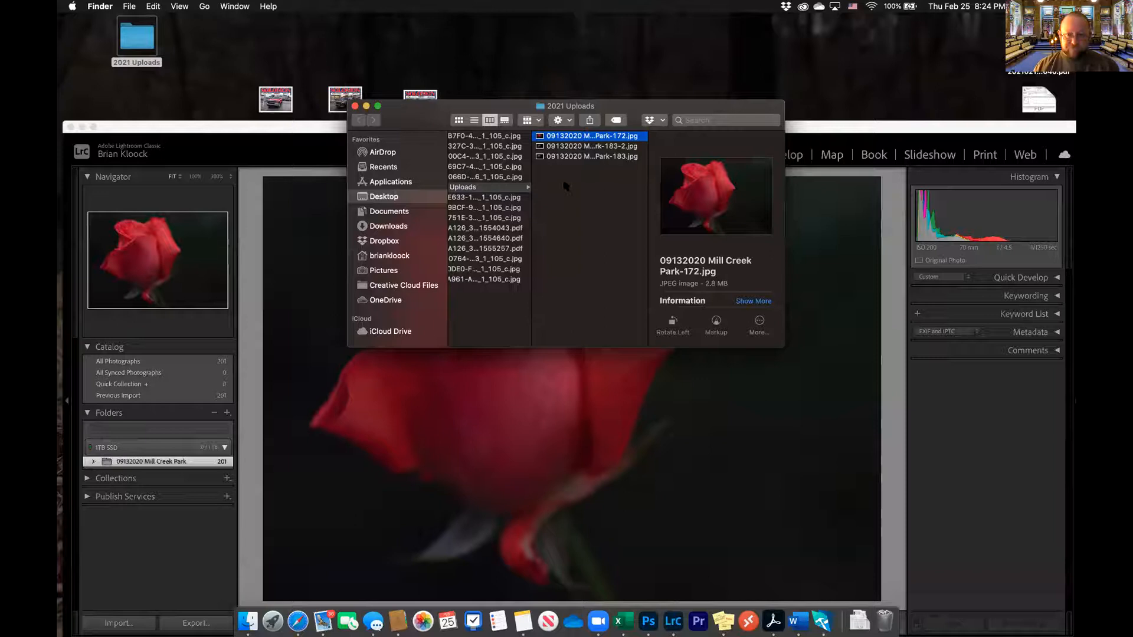
click(571, 147)
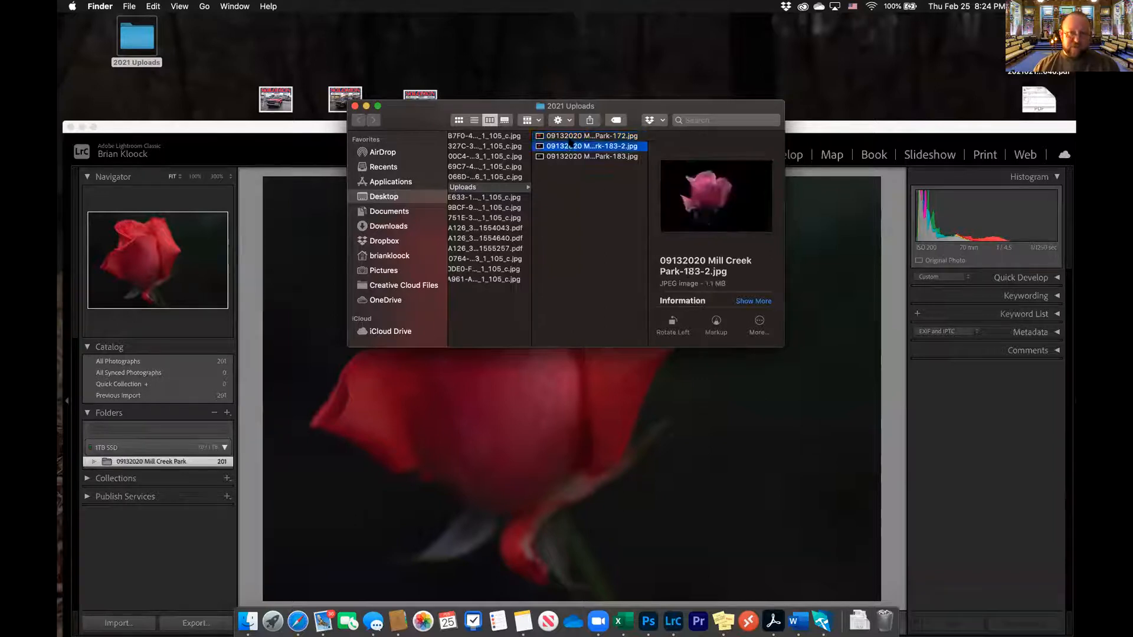
key(Up)
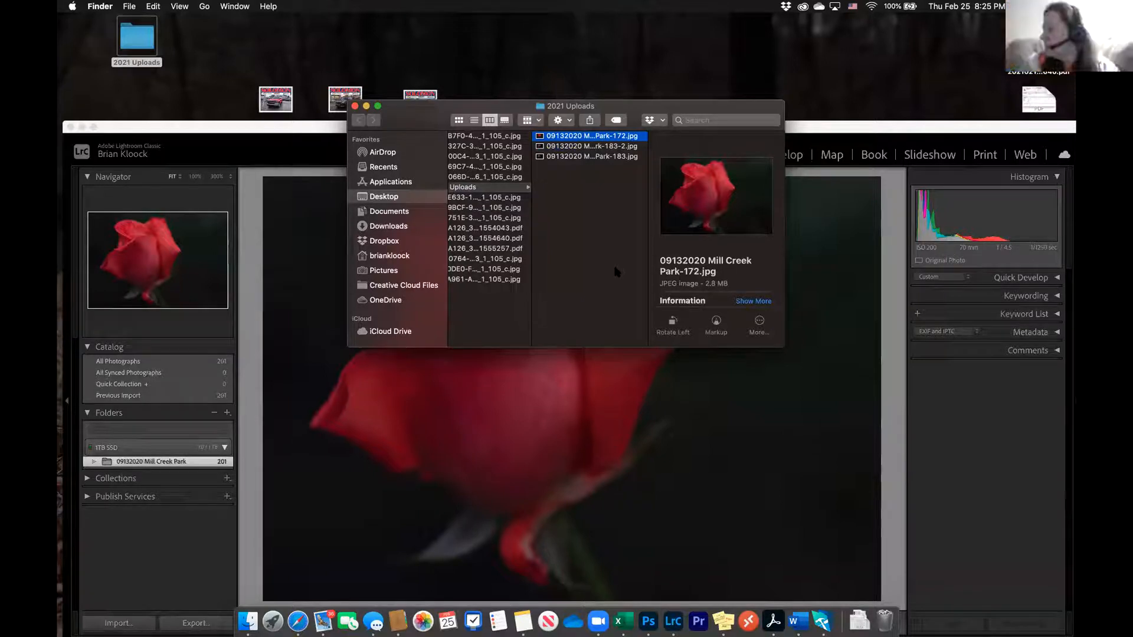
drag(781, 349, 806, 495)
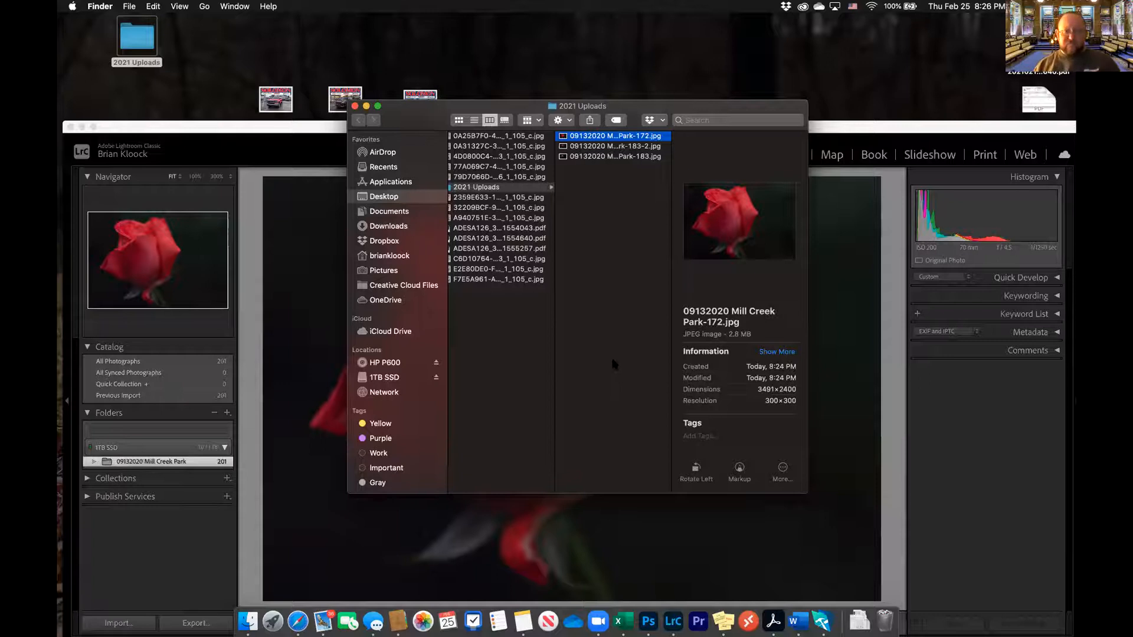
drag(407, 116, 406, 117)
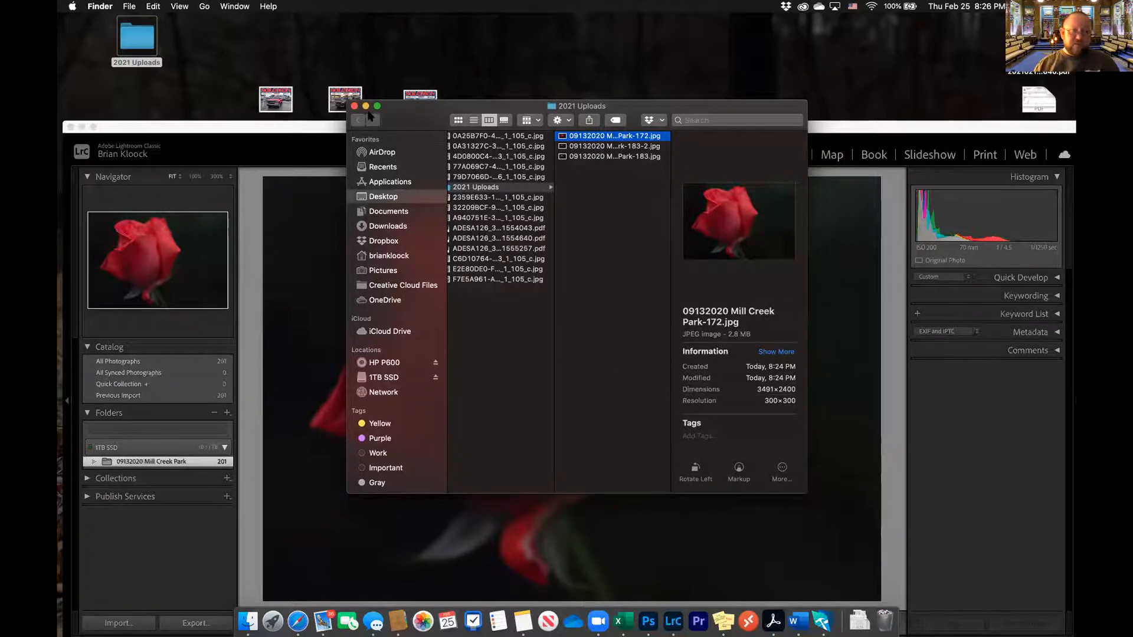
click(355, 106)
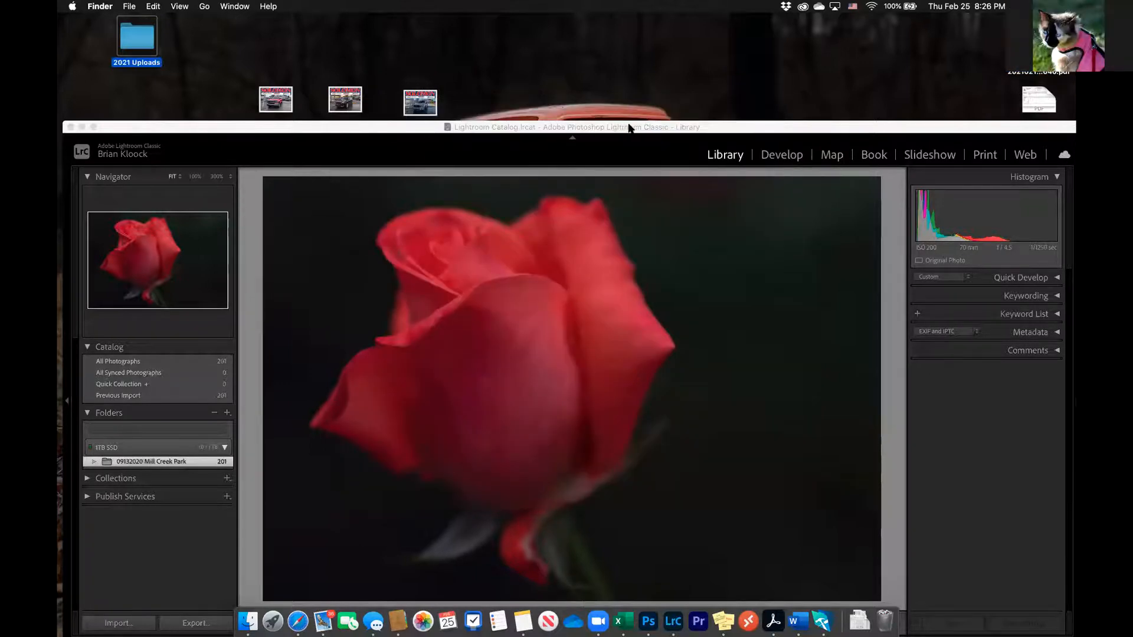
drag(682, 126, 629, 46)
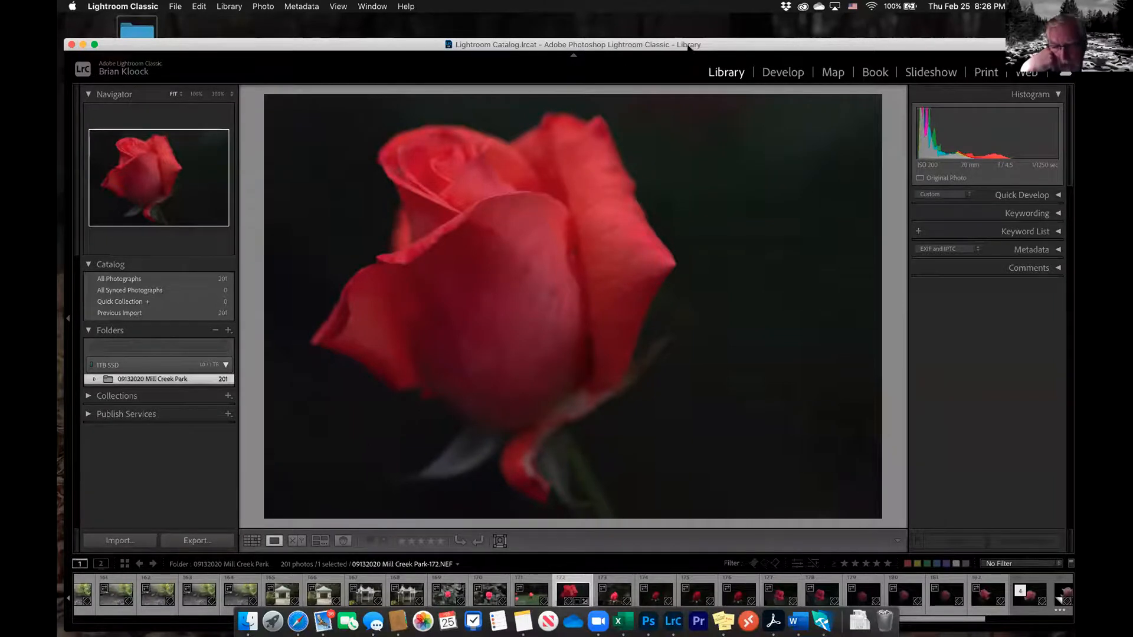
Reopen the 2021 Uploads folder to look over its contents, close it and bring the library back into view
drag(689, 49, 689, 128)
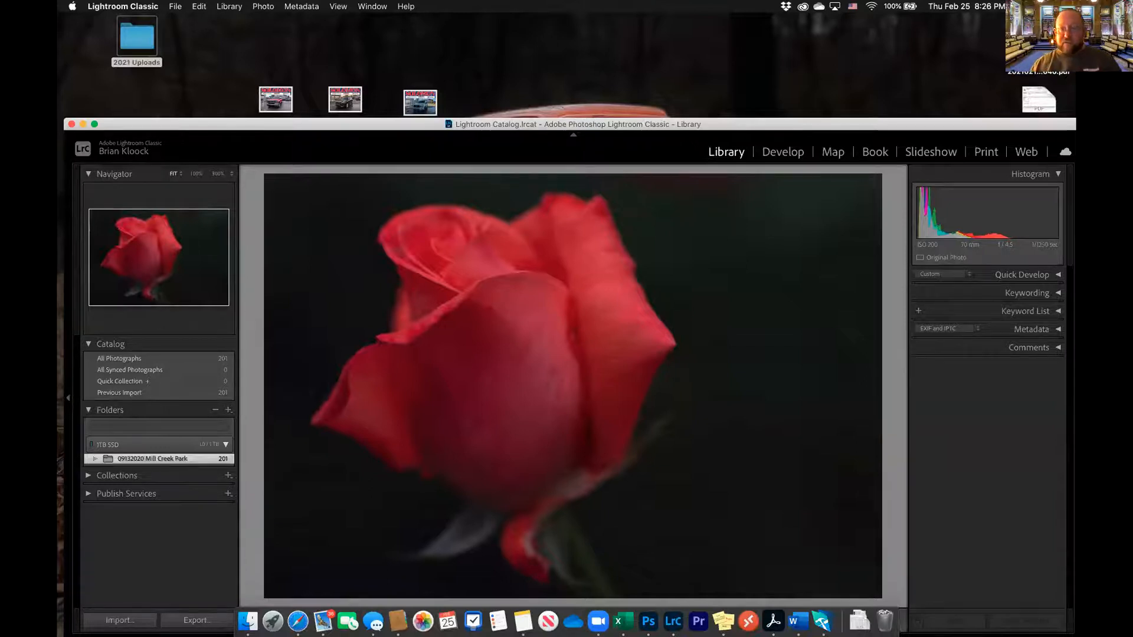
double_click(141, 42)
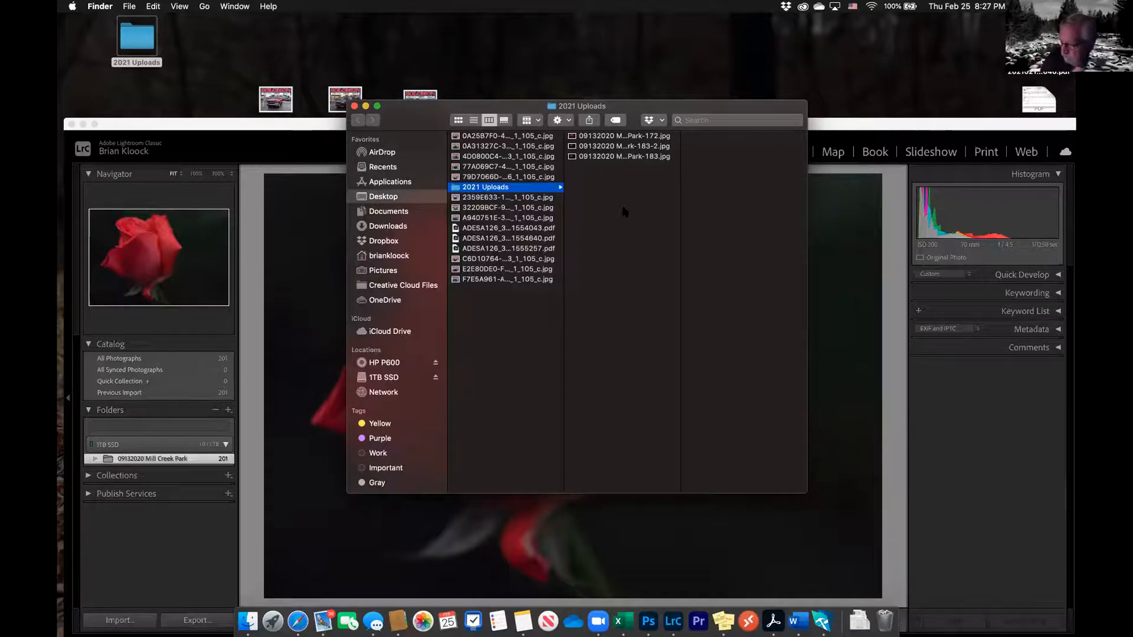
click(354, 106)
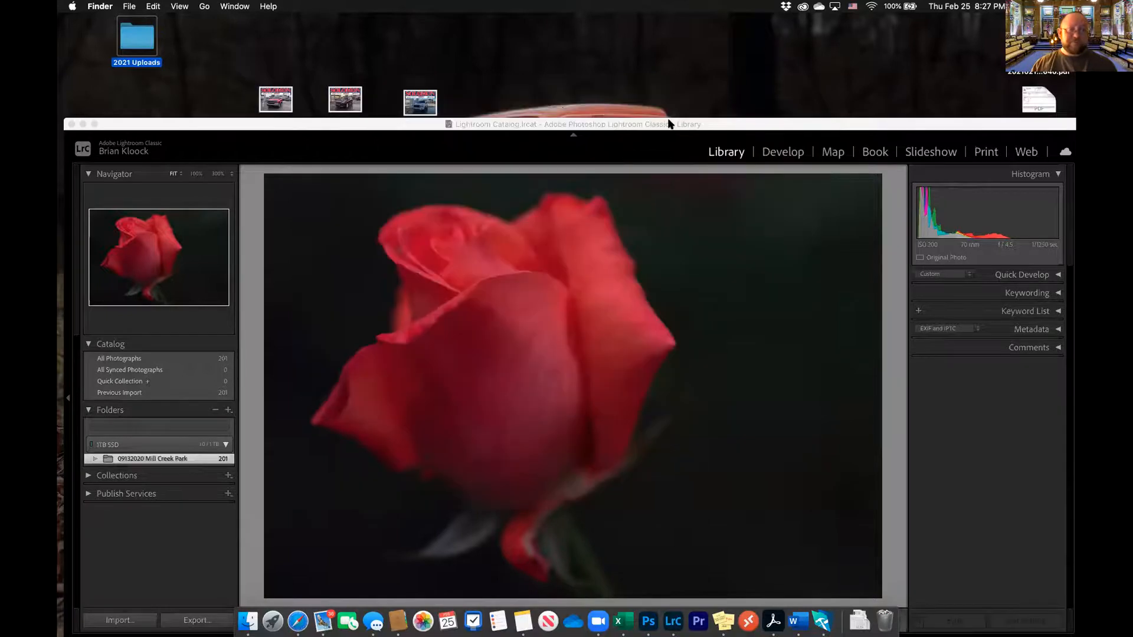
click(705, 126)
drag(705, 126, 698, 20)
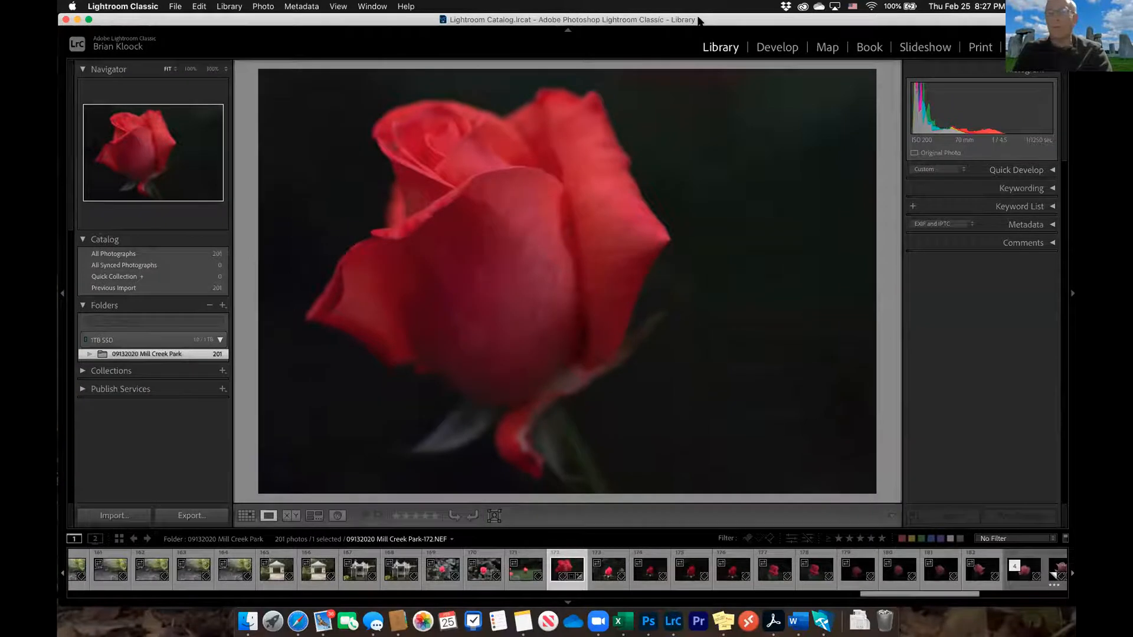
Export the rose photo again to the 2021 Uploads subfolder with Resize to Fit set to Percentage at 100%, using a unique file name
right_click(569, 123)
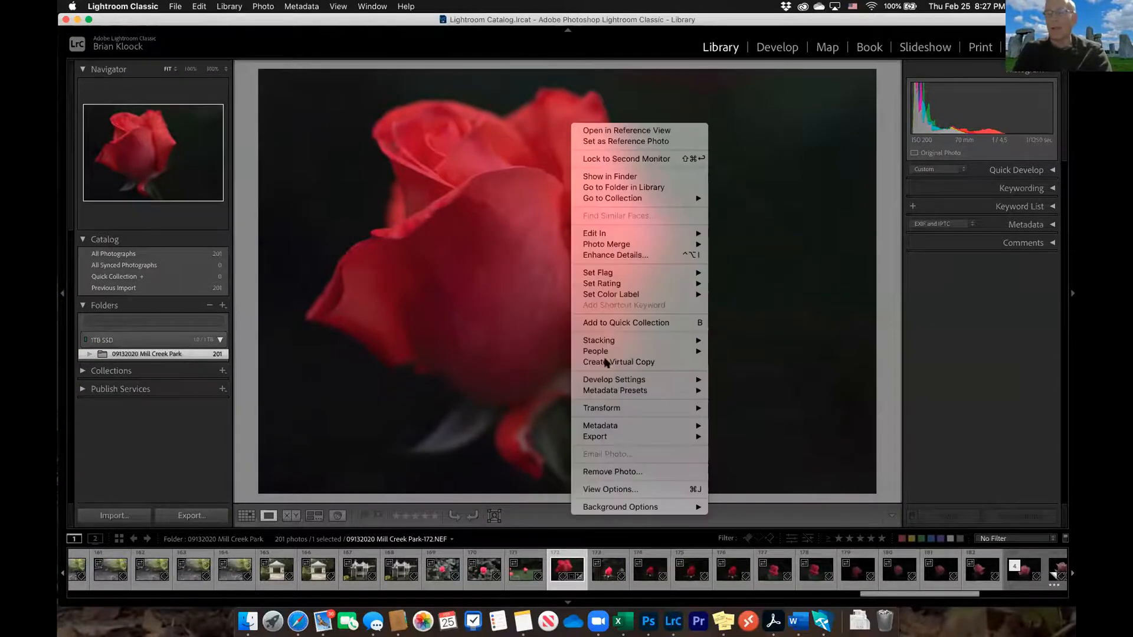
mouse_move(613, 429)
click(718, 439)
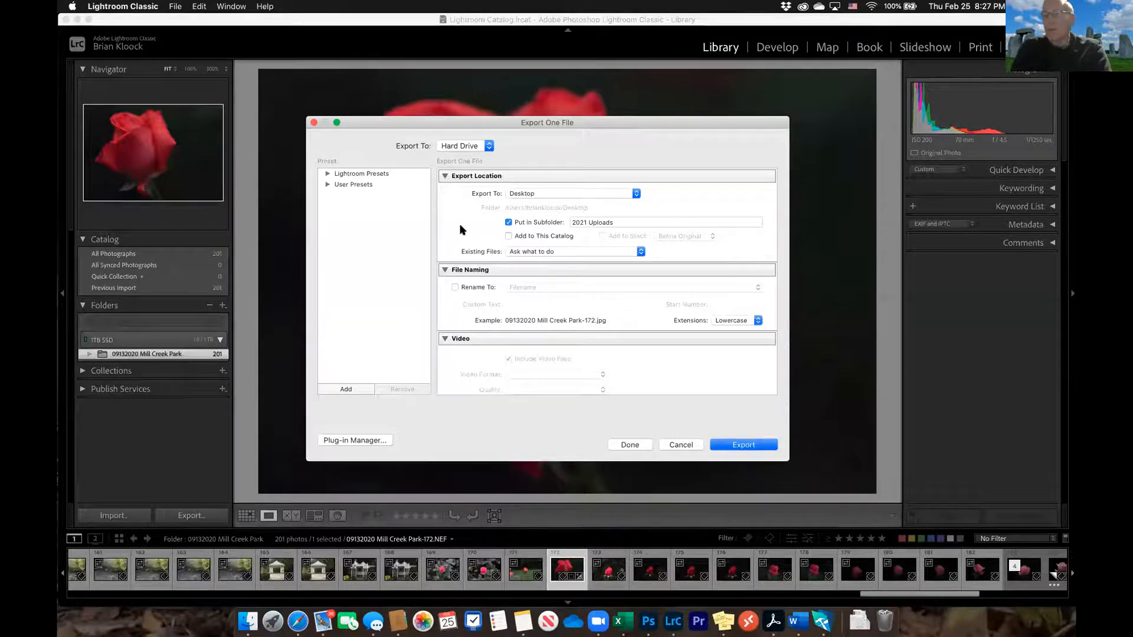
scroll(460, 230, down, 5)
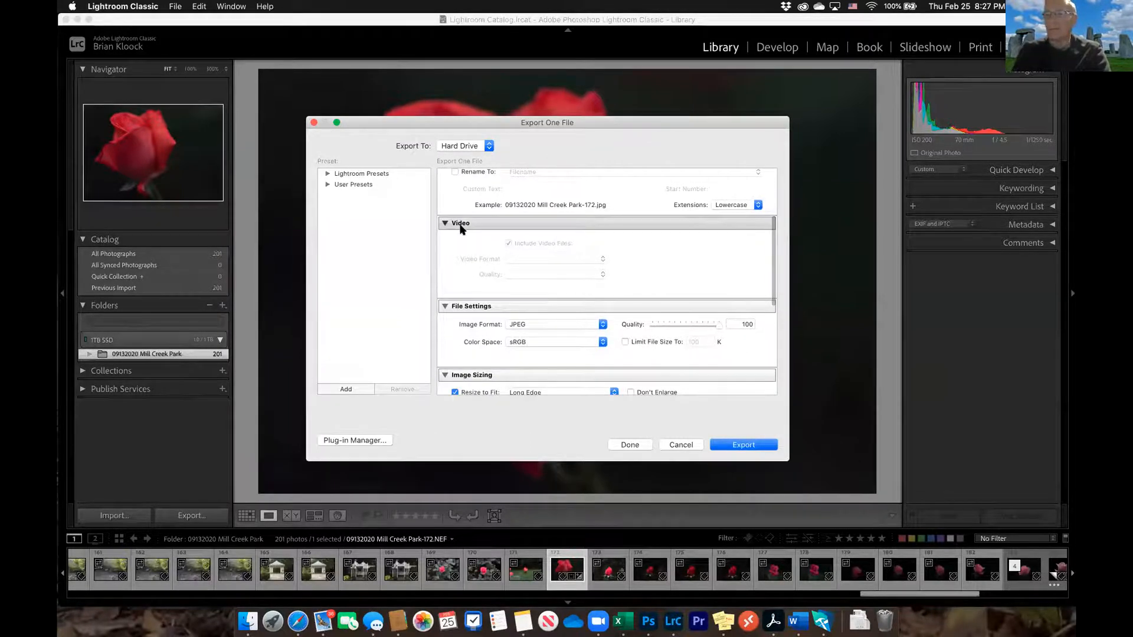
scroll(460, 230, down, 2)
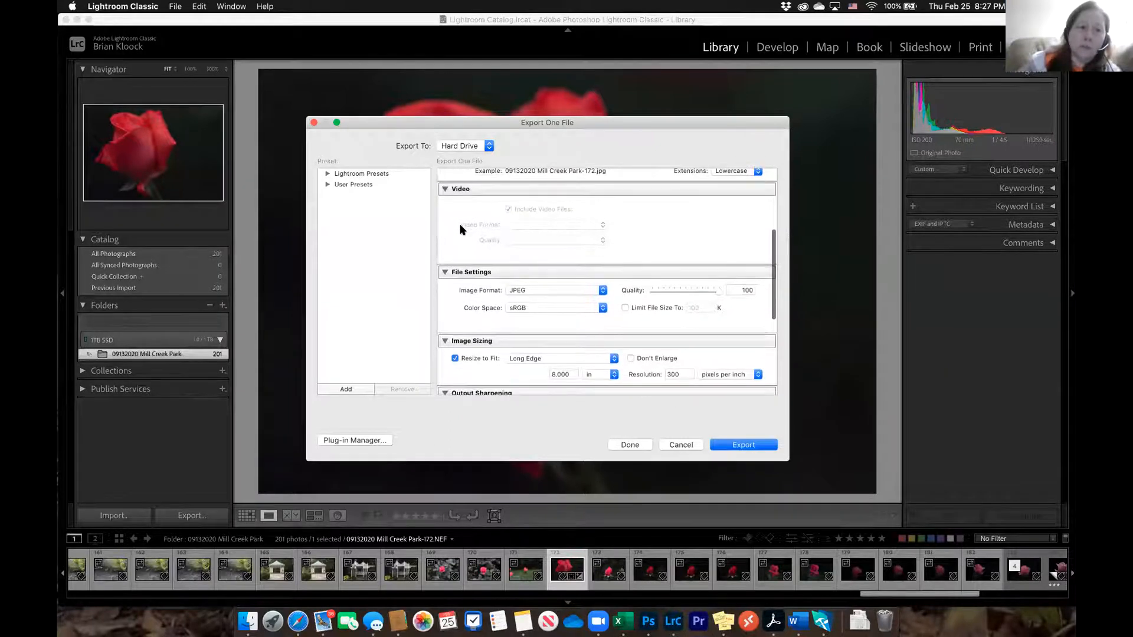
scroll(460, 230, down, 2)
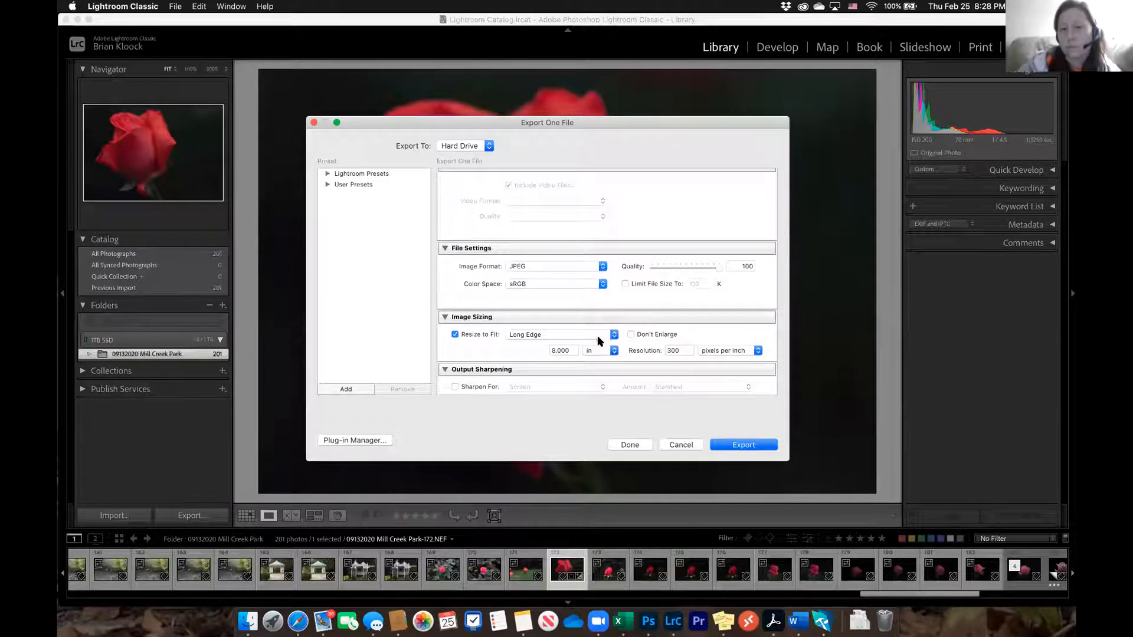
click(614, 335)
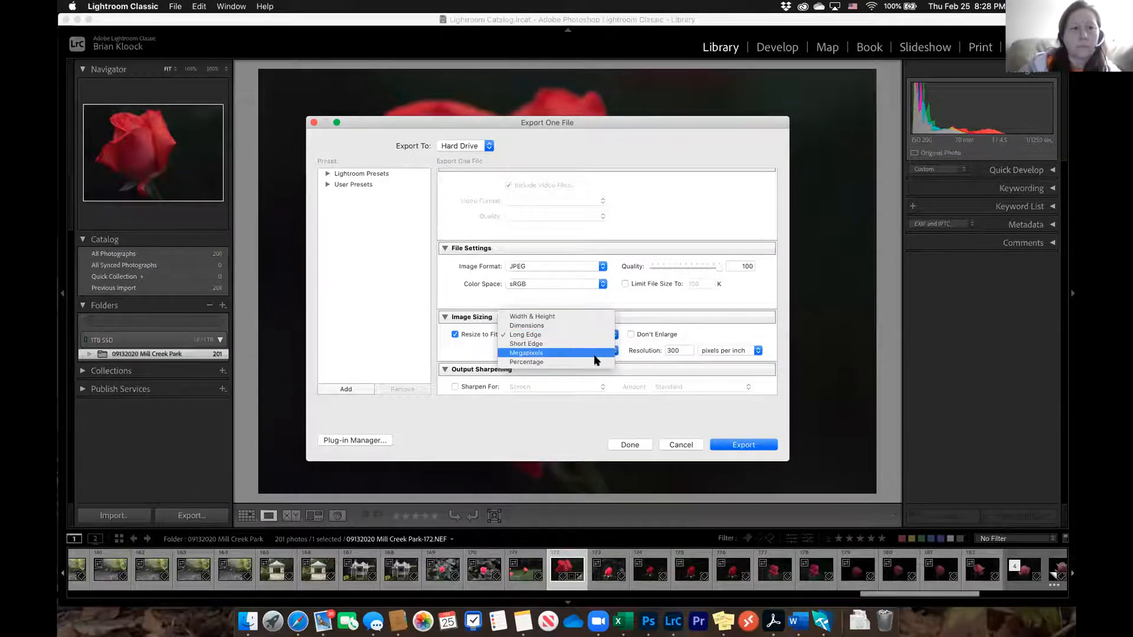
click(576, 361)
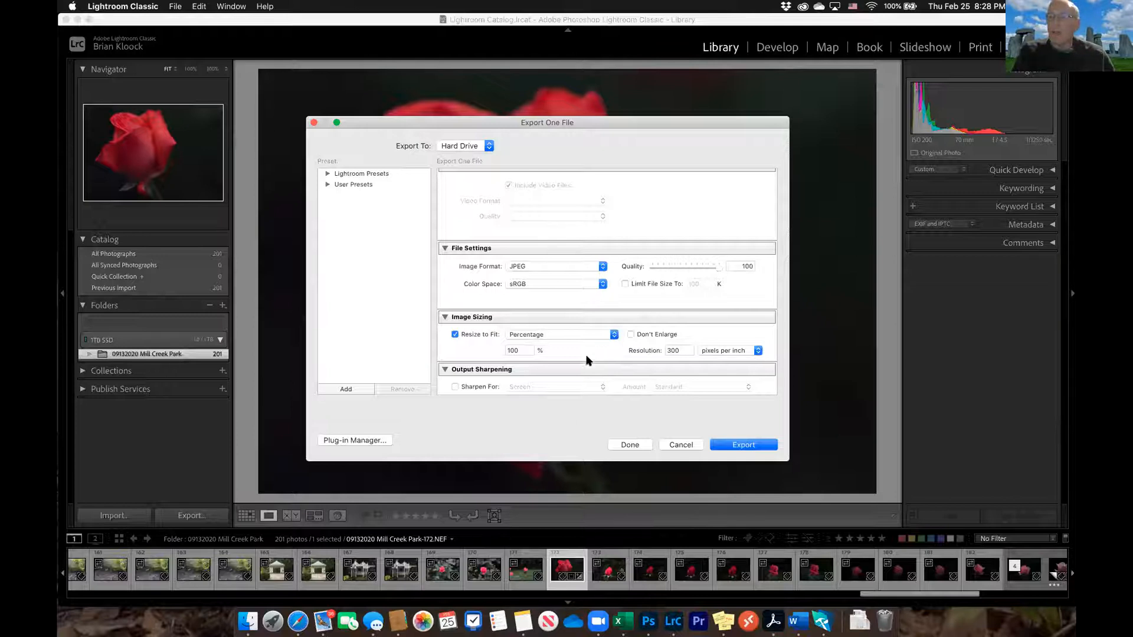
click(751, 447)
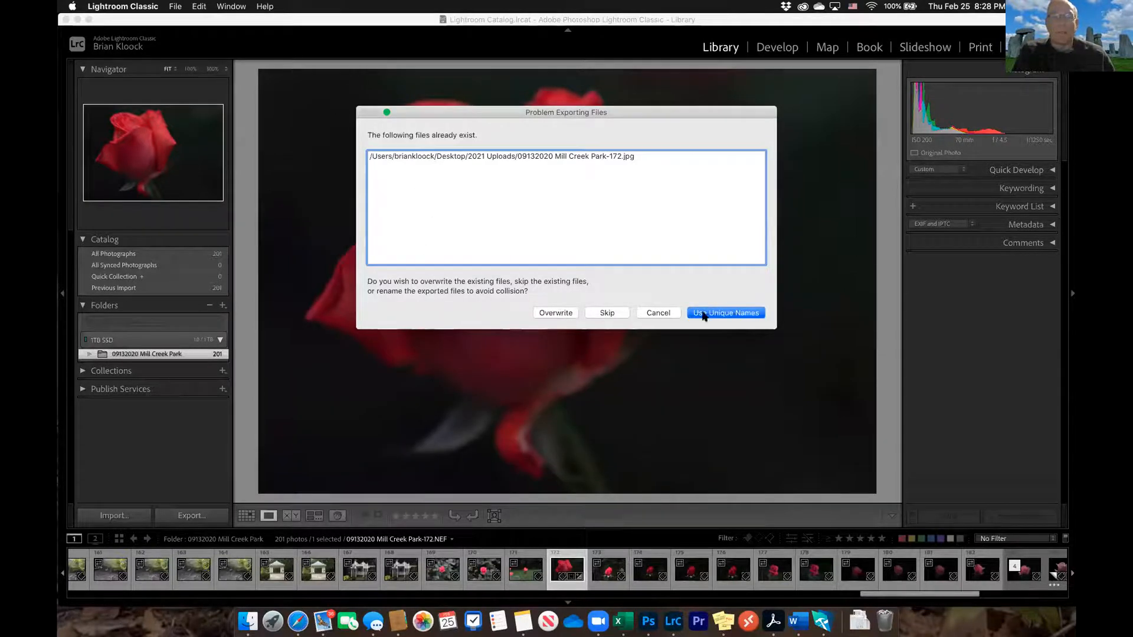
click(721, 314)
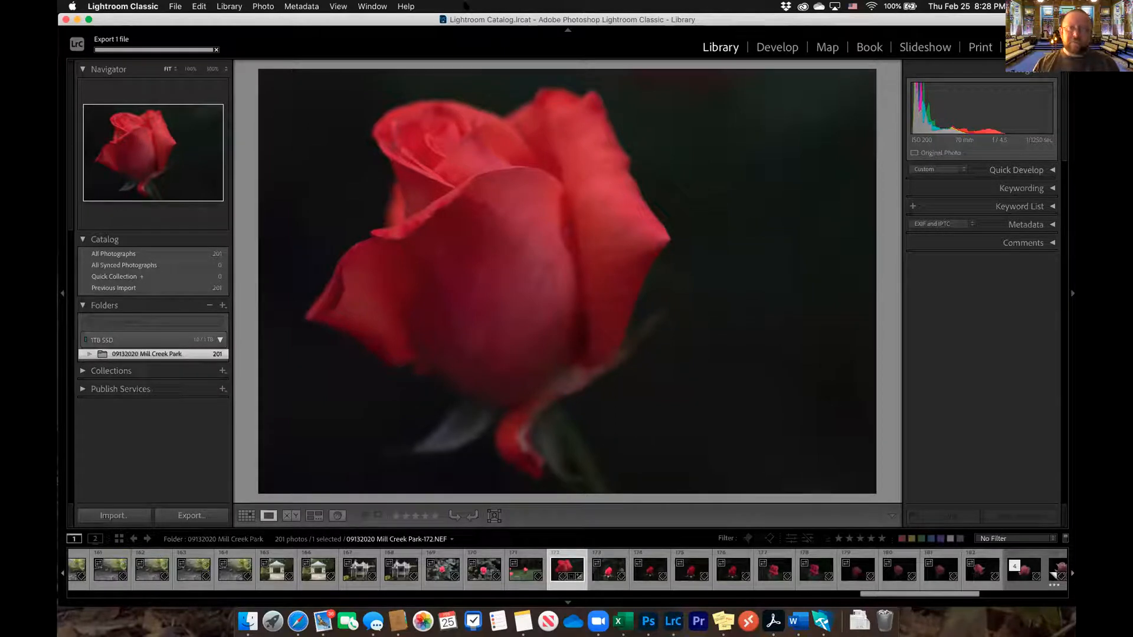
Open the 2021 Uploads folder, enlarge its window to show full file names, and view the details of 09132020 Mill Creek Park-172.jpg
drag(458, 22, 465, 145)
double_click(125, 49)
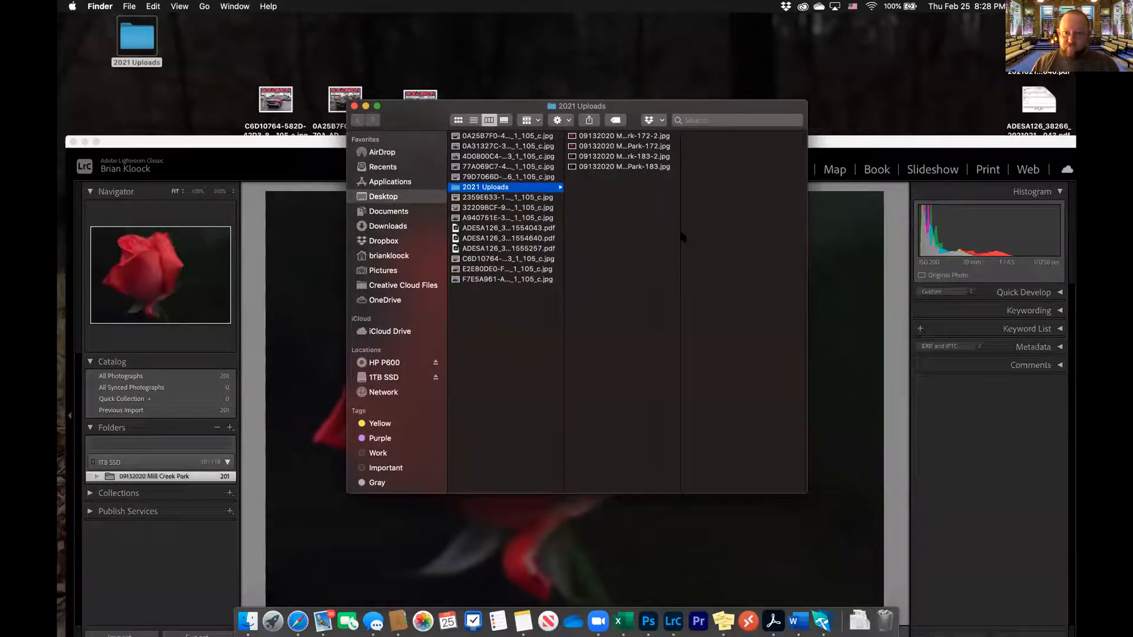
drag(680, 235, 743, 233)
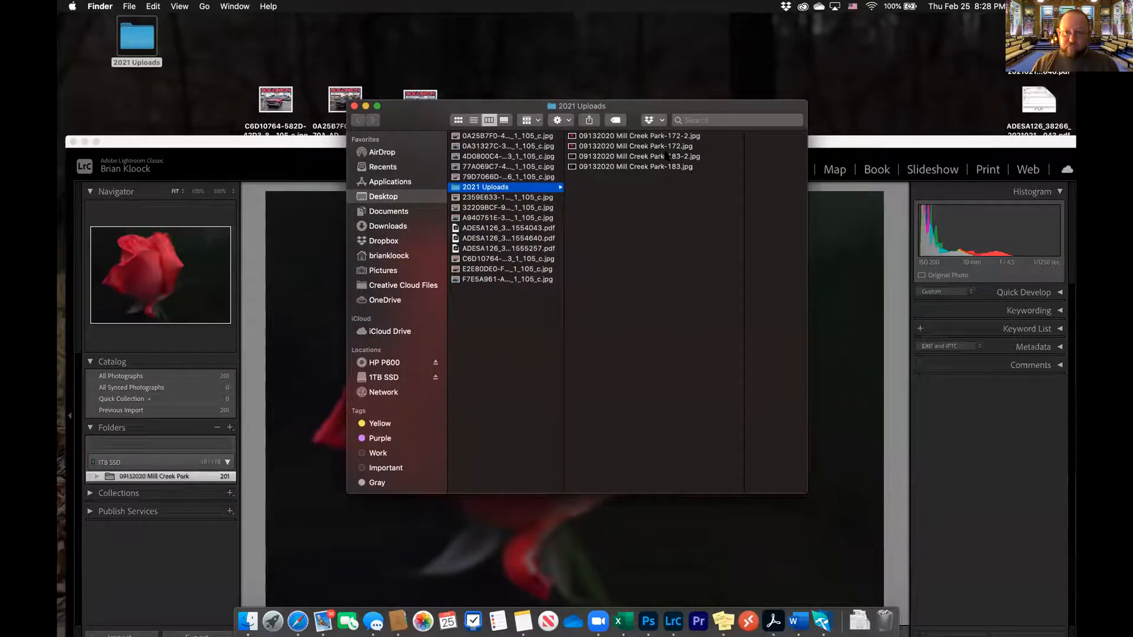
click(588, 146)
drag(642, 107, 563, 102)
drag(729, 486, 878, 539)
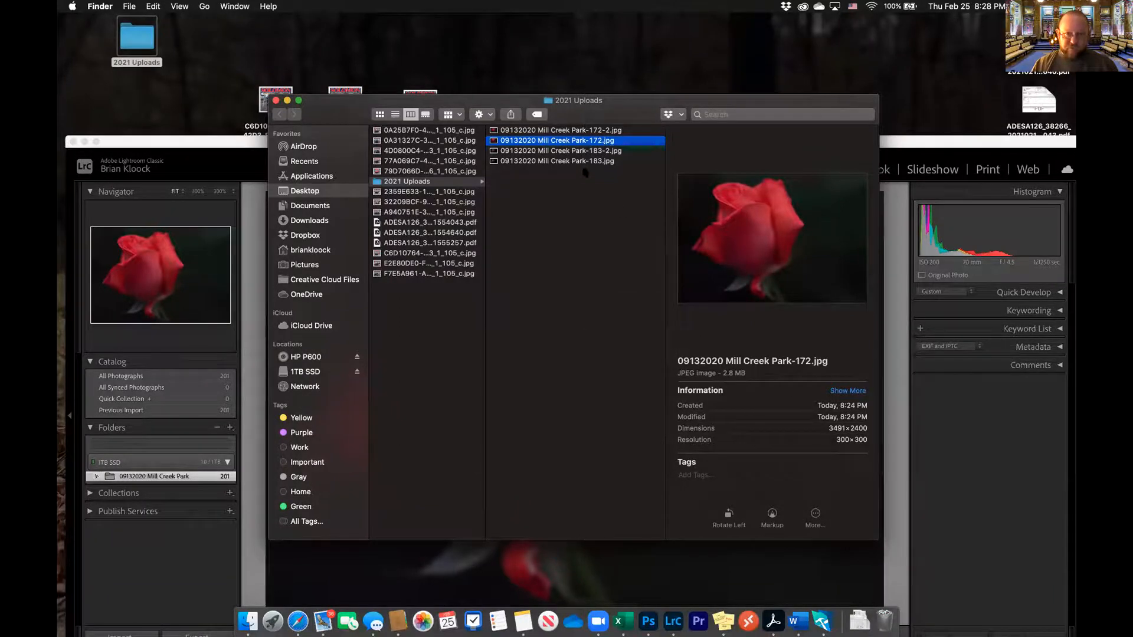
Compare the file size and dimensions of 09132020 Mill Creek Park-172-2.jpg with the earlier 172.jpg export, and return to the photo library
click(574, 130)
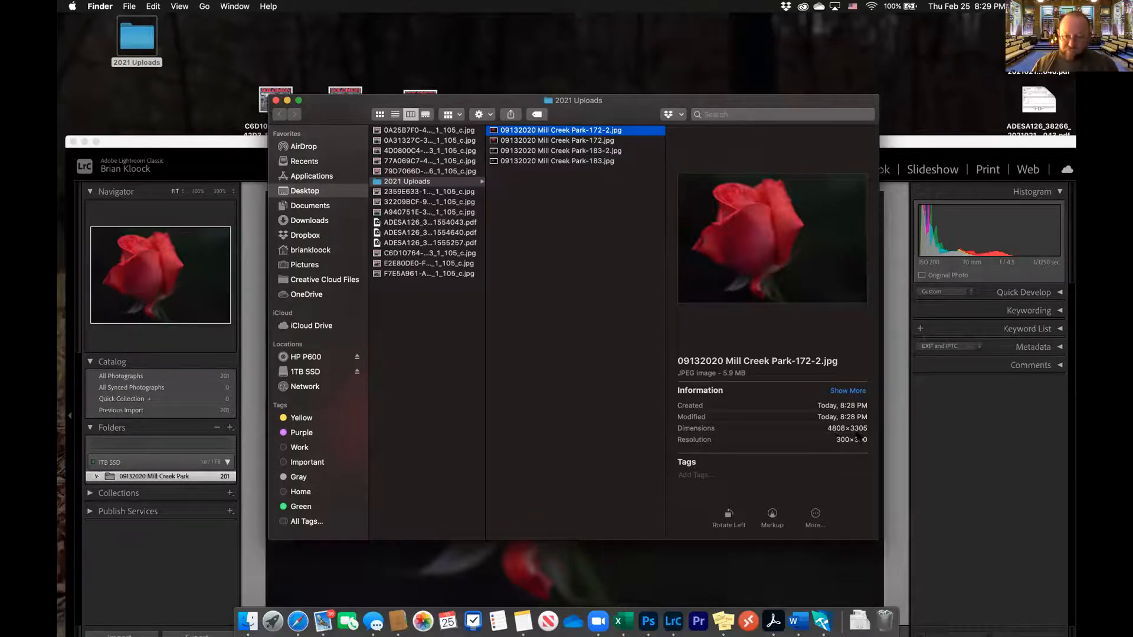
click(559, 142)
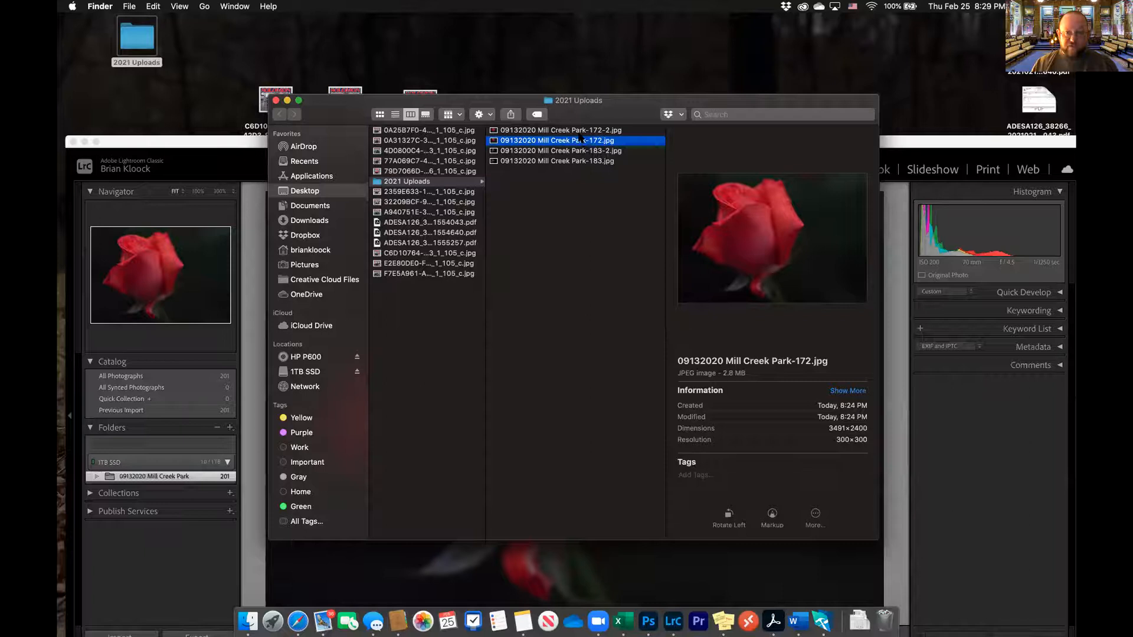
key(Up)
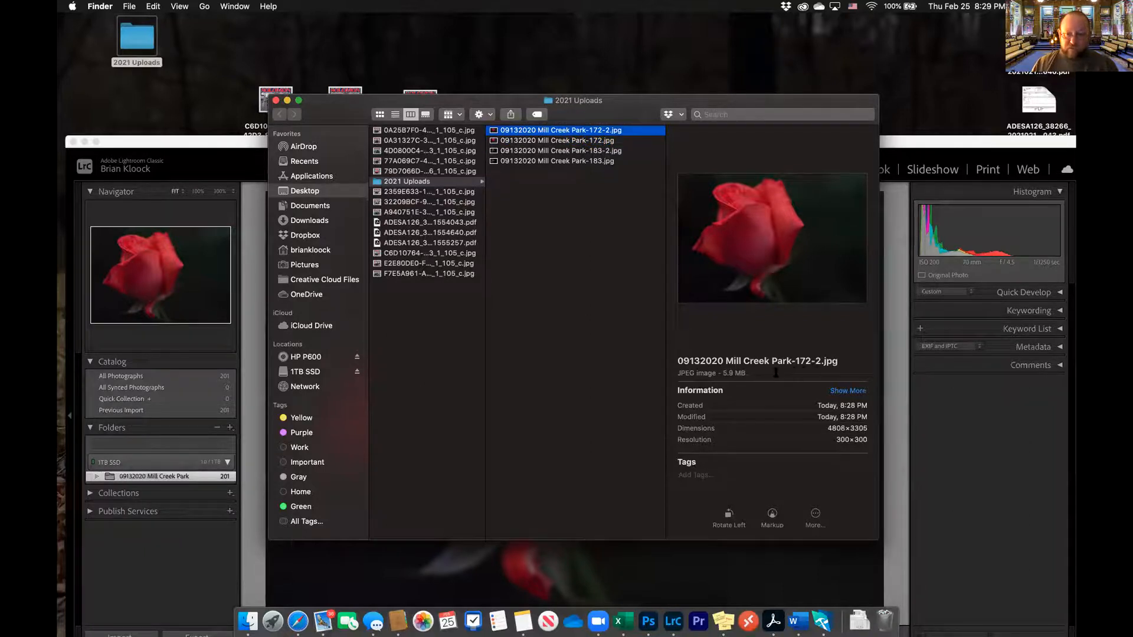
drag(721, 372, 784, 374)
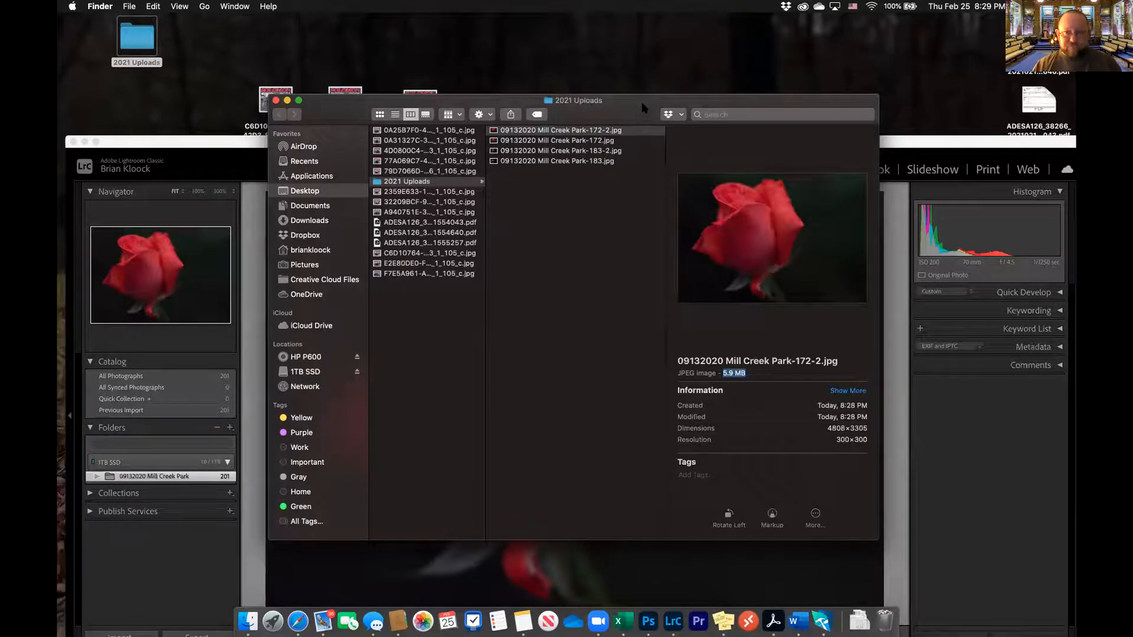
drag(644, 108, 626, 105)
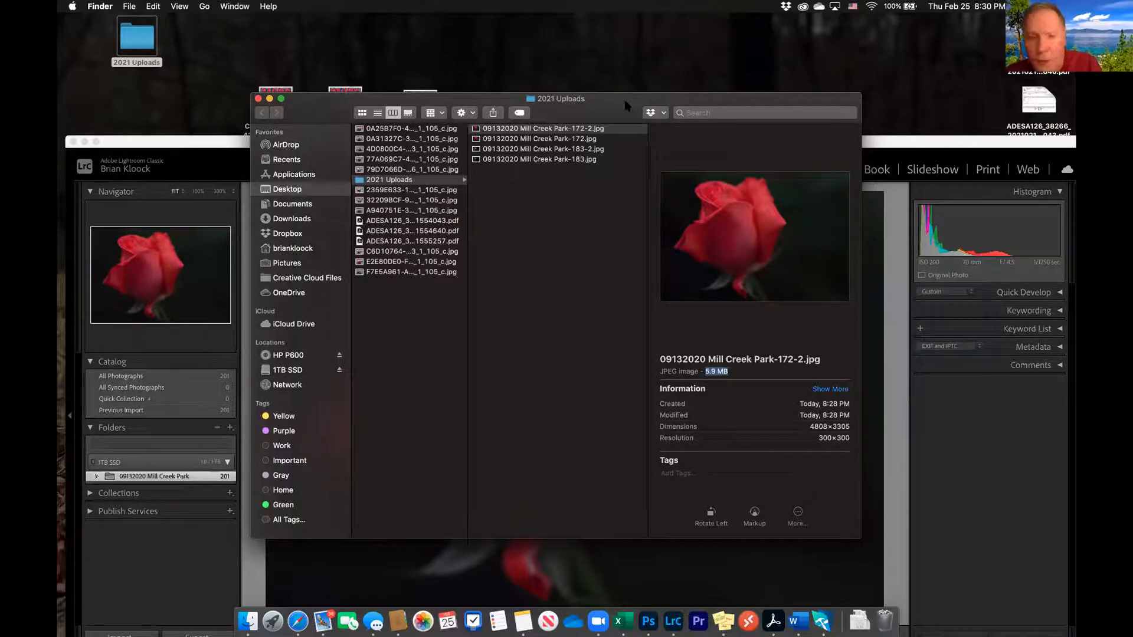
click(258, 98)
click(429, 144)
drag(429, 144, 426, 27)
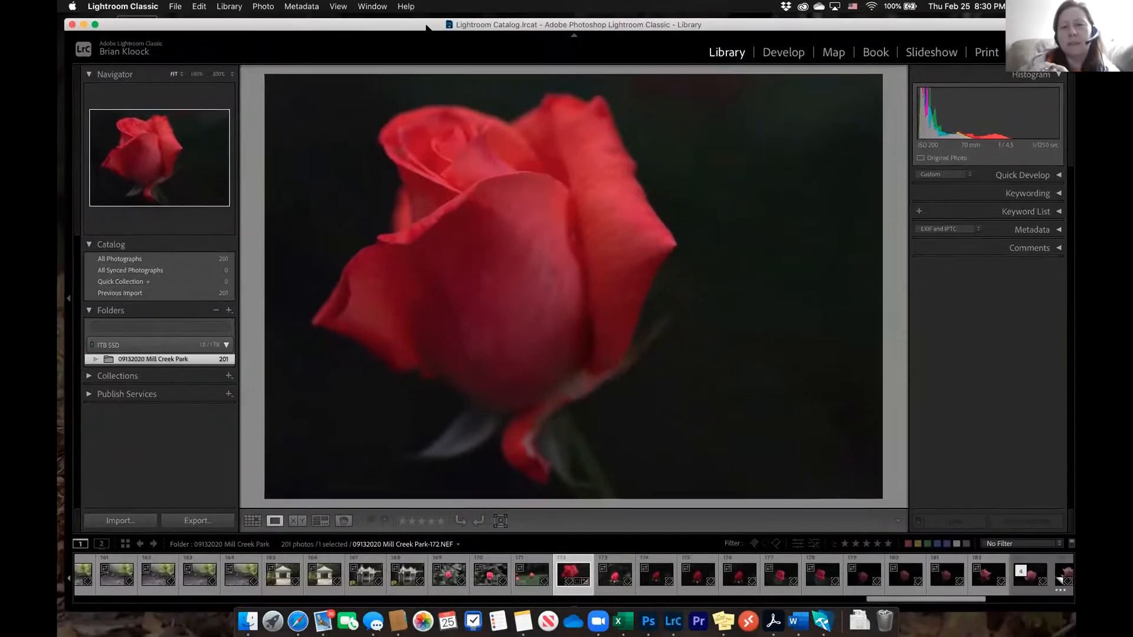
Crop the rose photo to the 4 x 5 / 8 x 10 aspect ratio in Develop, slightly enlarging the crop frame around the bloom
click(783, 52)
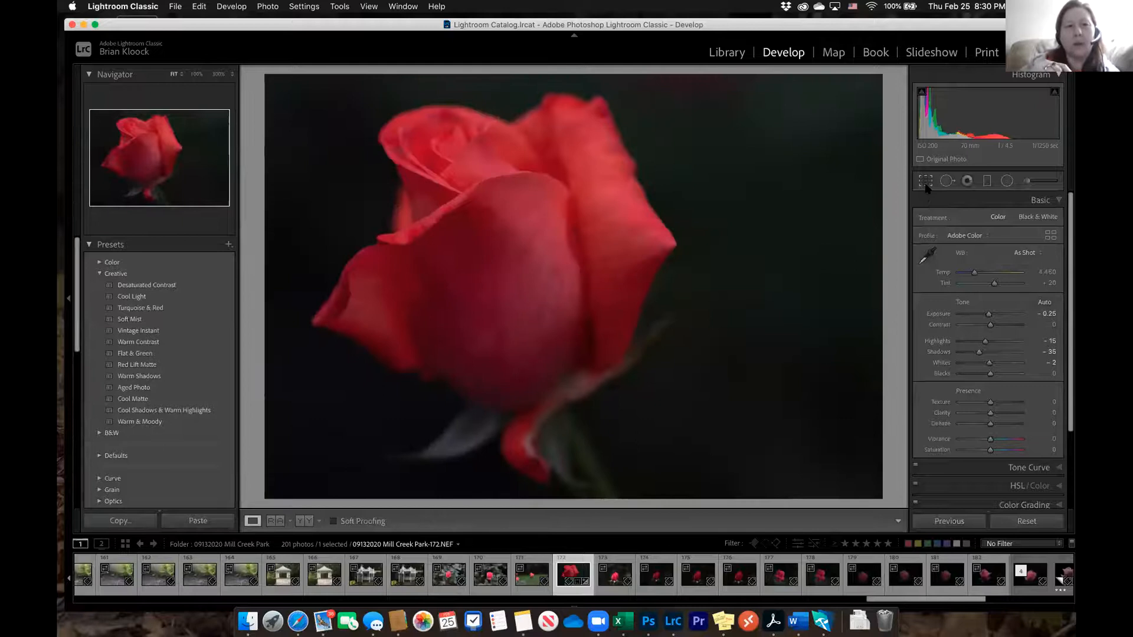
click(925, 185)
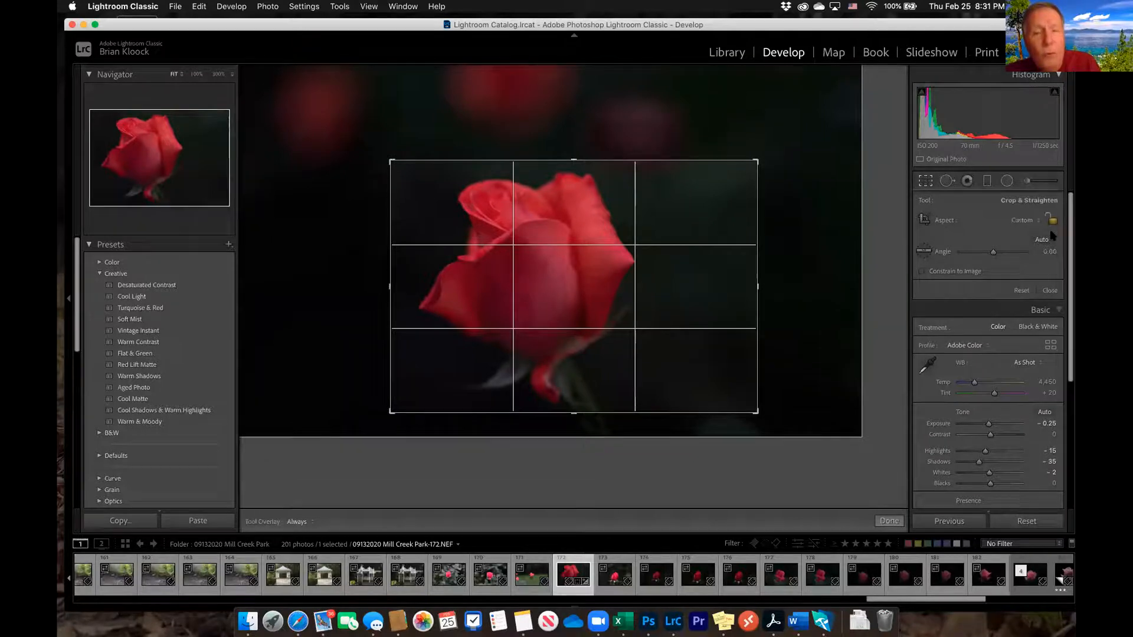
click(1030, 225)
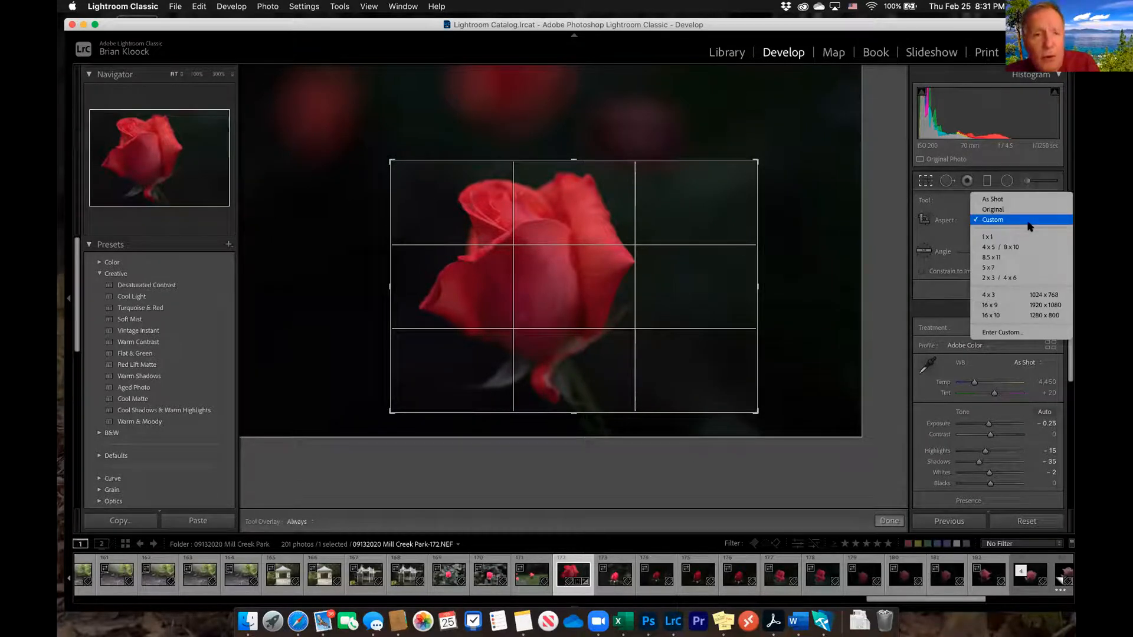
click(1028, 247)
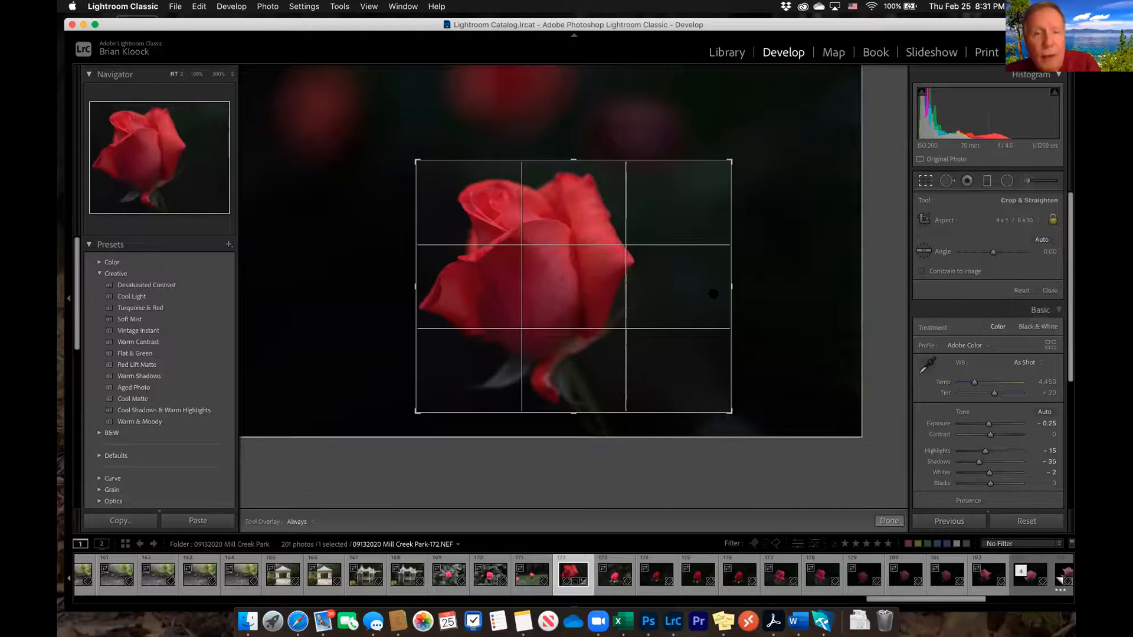
mouse_move(731, 412)
mouse_down()
mouse_move(746, 430)
mouse_move(737, 418)
mouse_up()
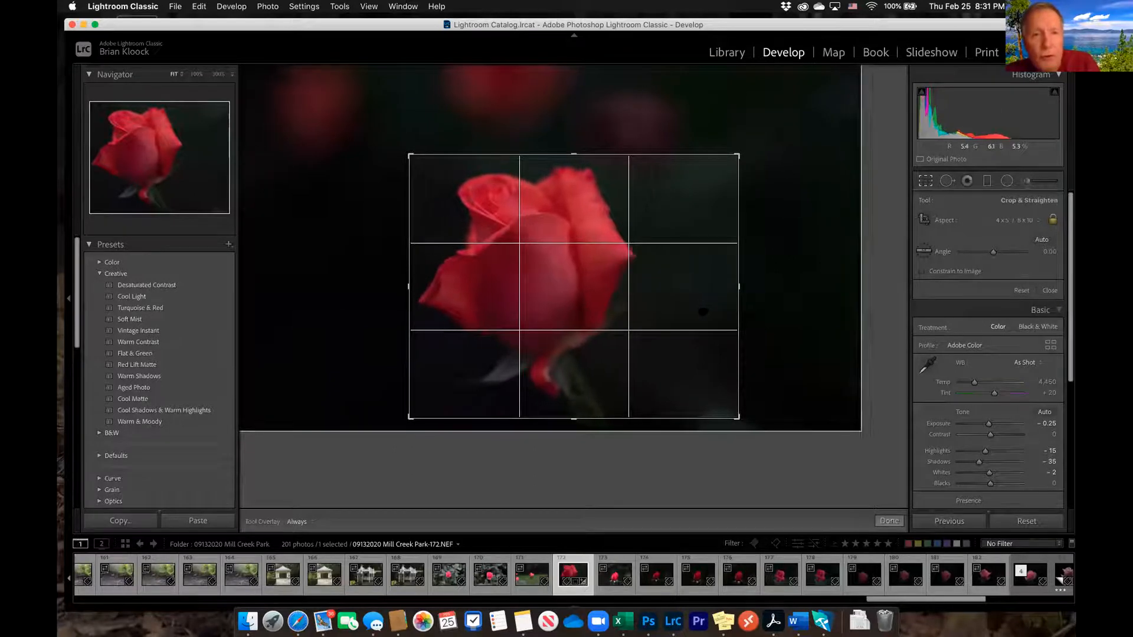
key(Return)
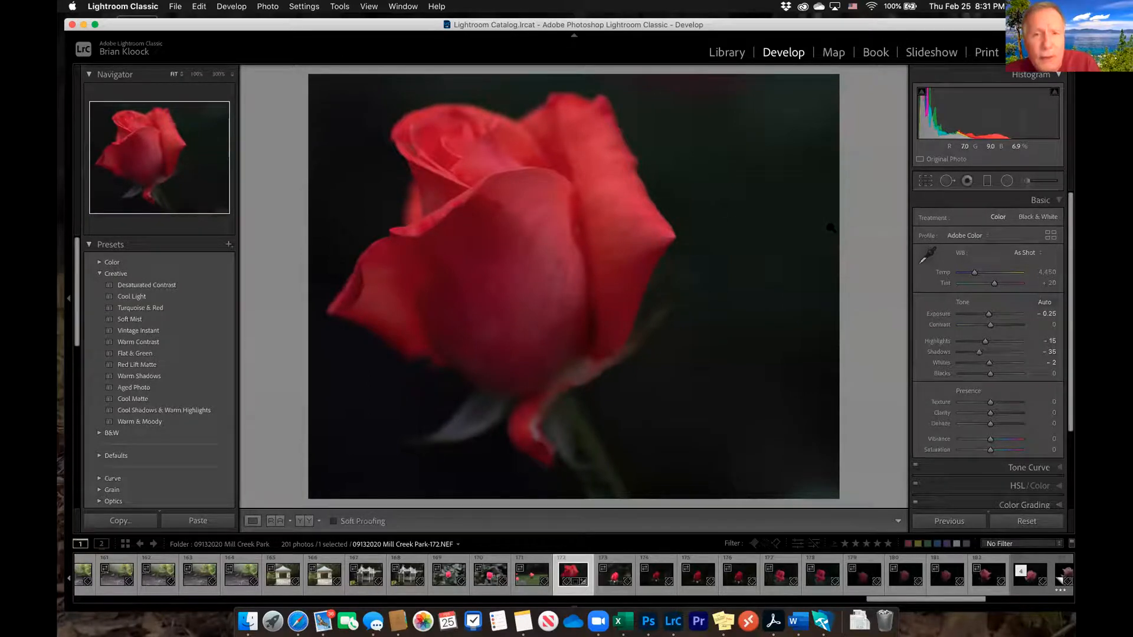
right_click(528, 148)
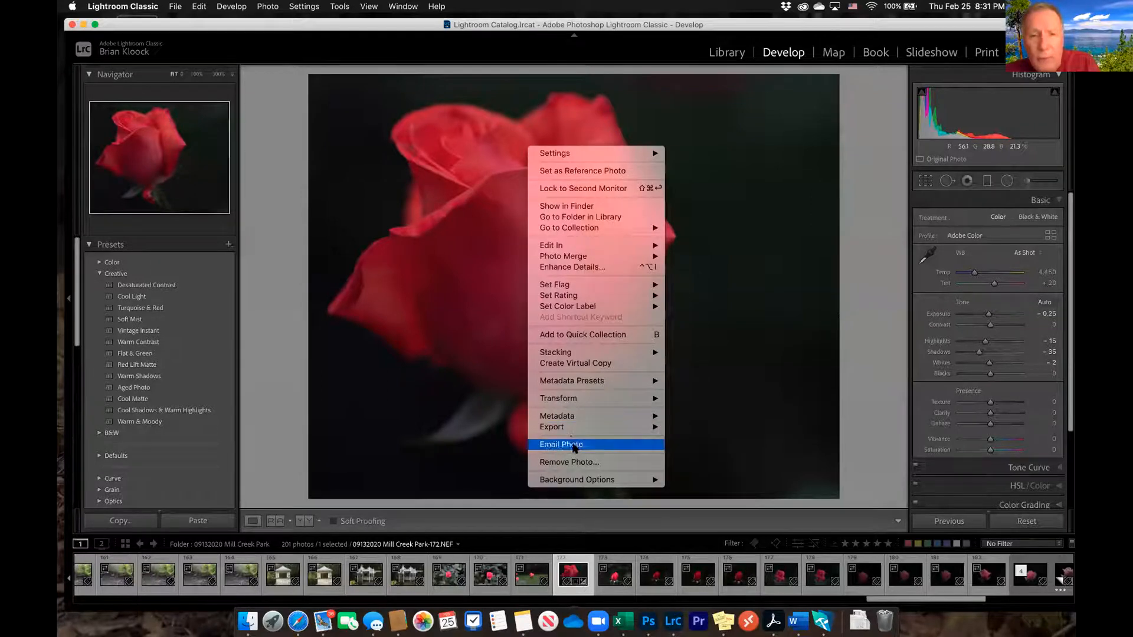
mouse_move(578, 429)
click(690, 430)
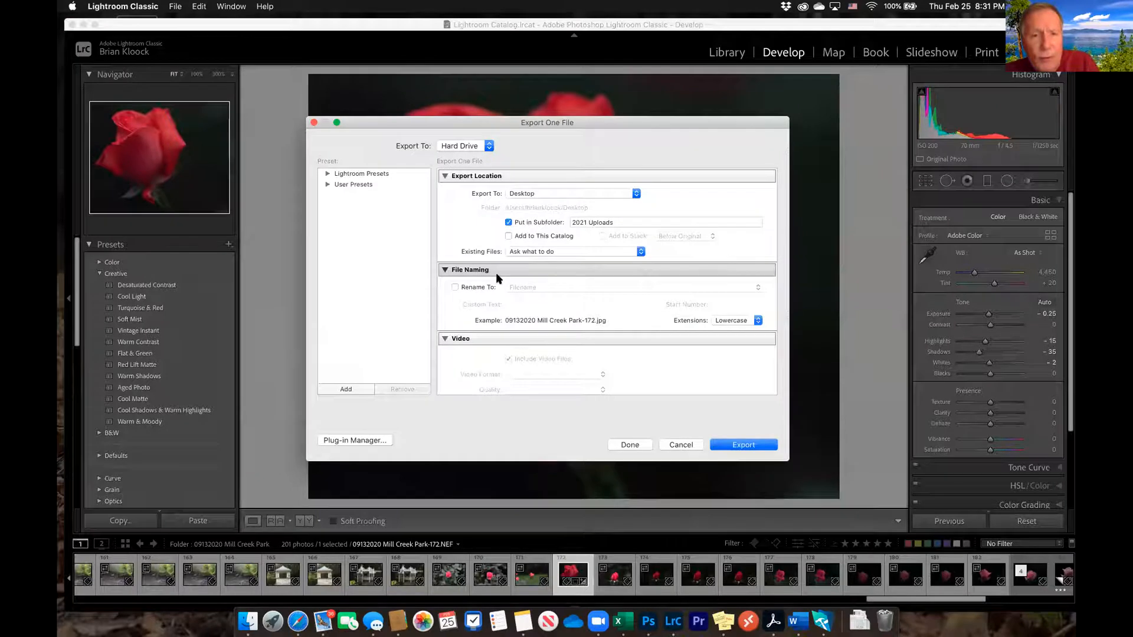
scroll(496, 273, down, 8)
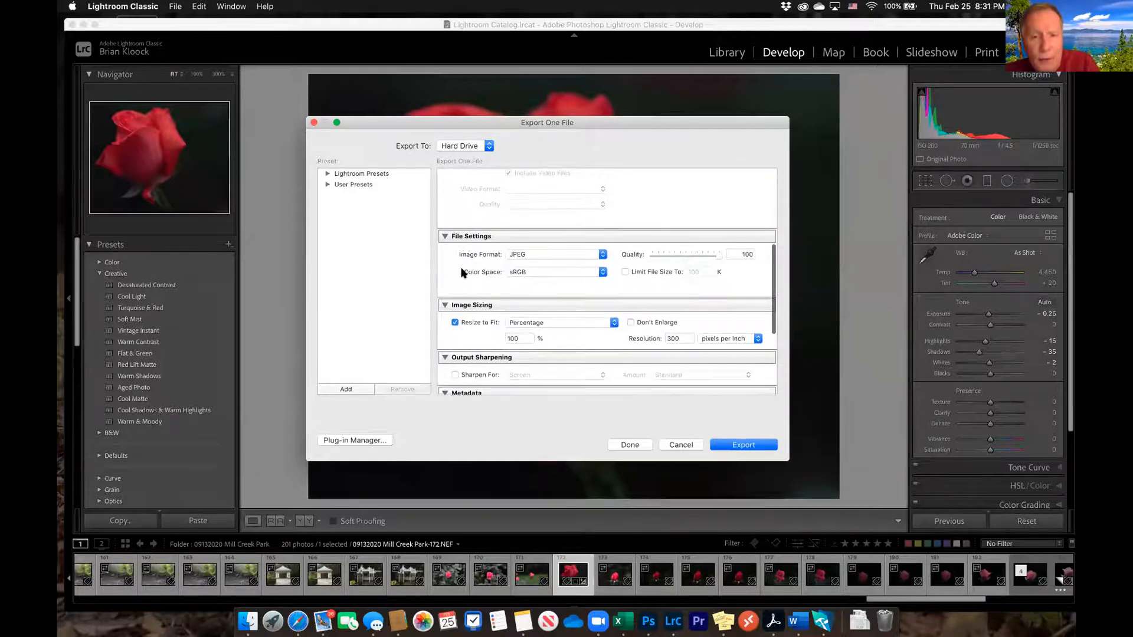
click(613, 323)
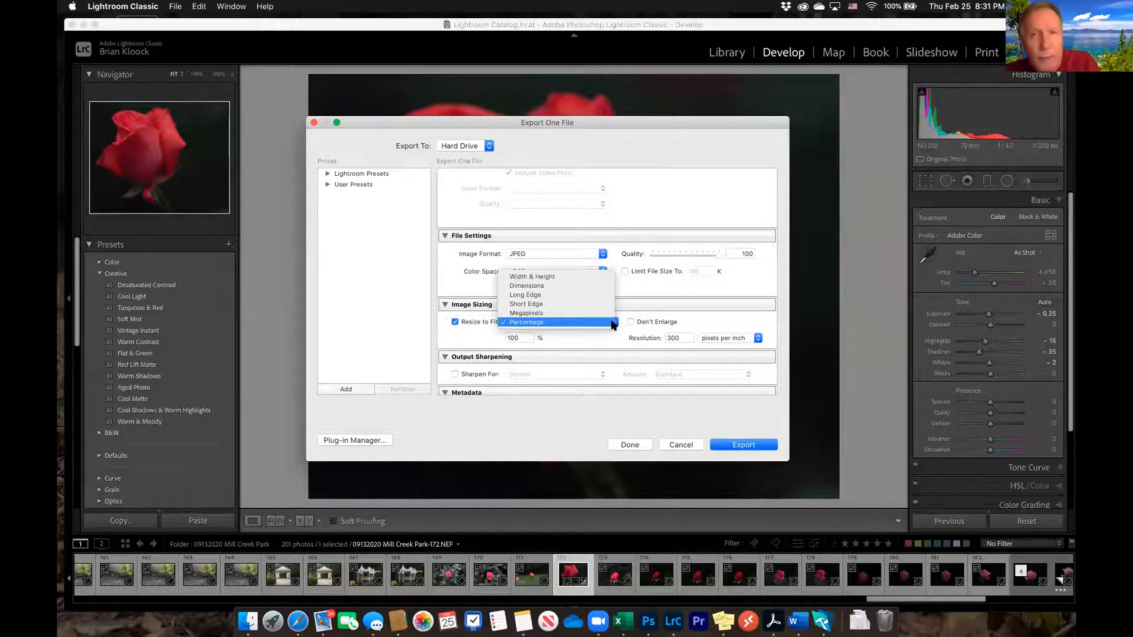
click(606, 296)
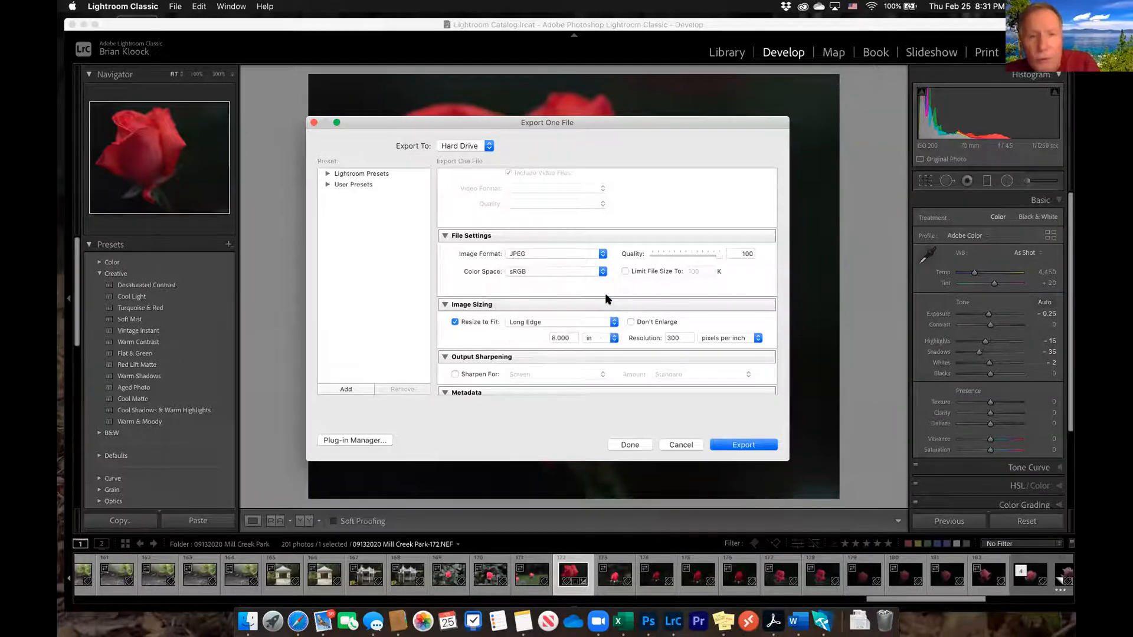
click(571, 337)
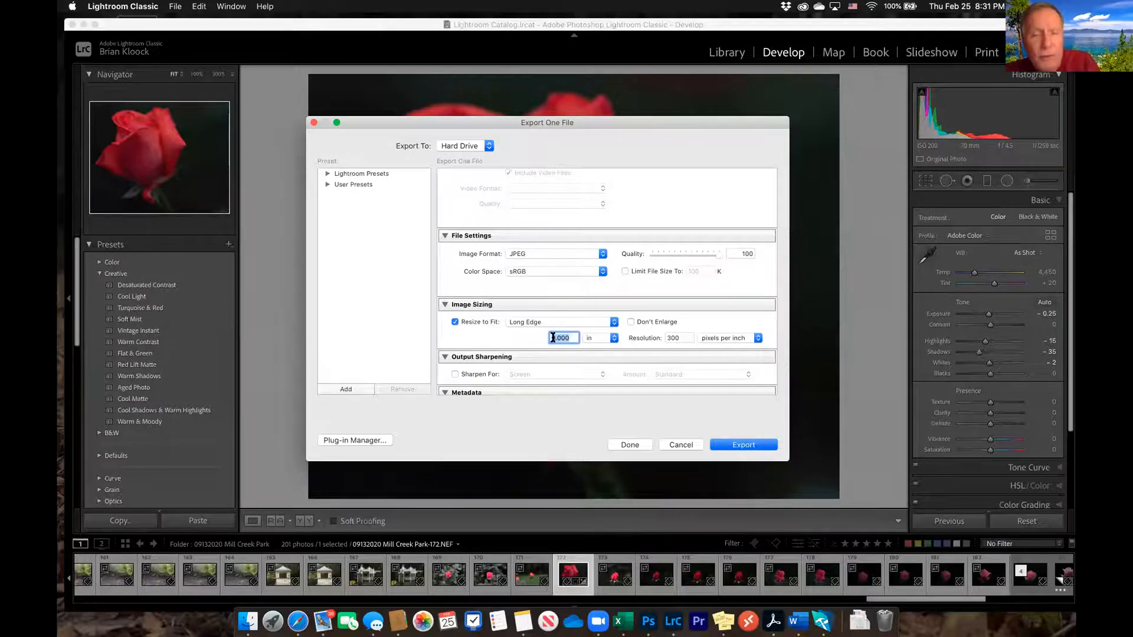
click(614, 322)
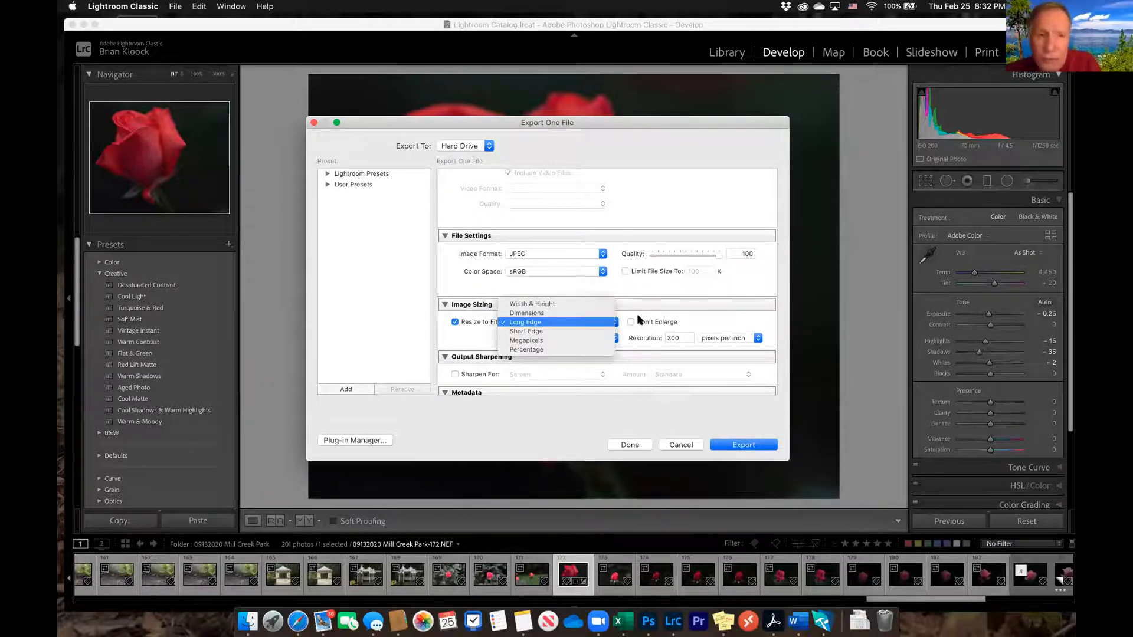
click(710, 321)
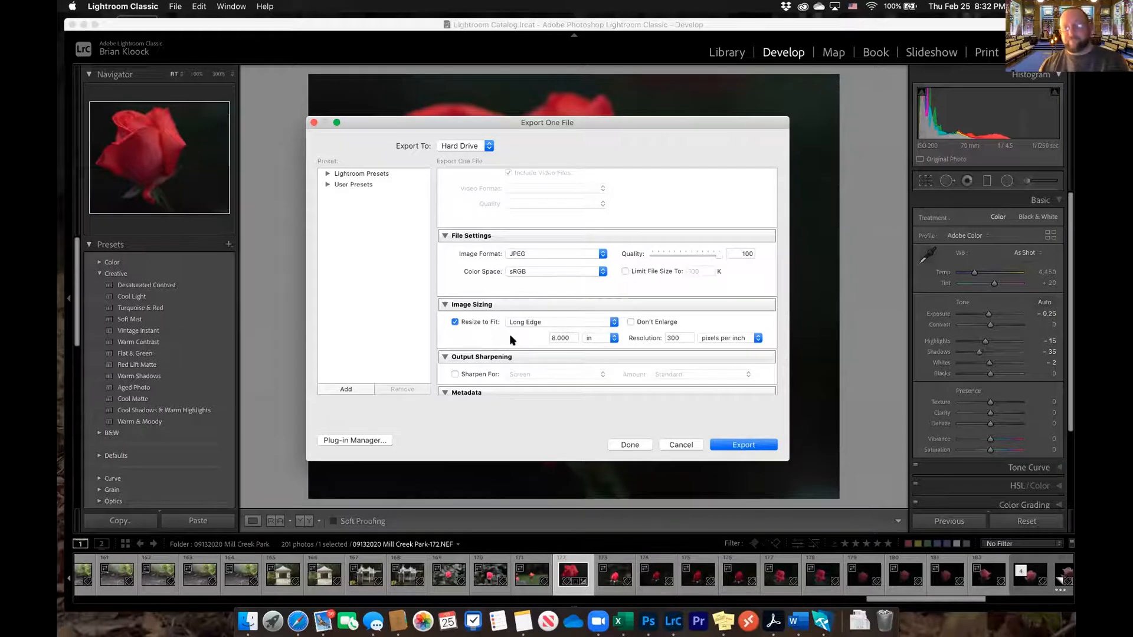
click(680, 445)
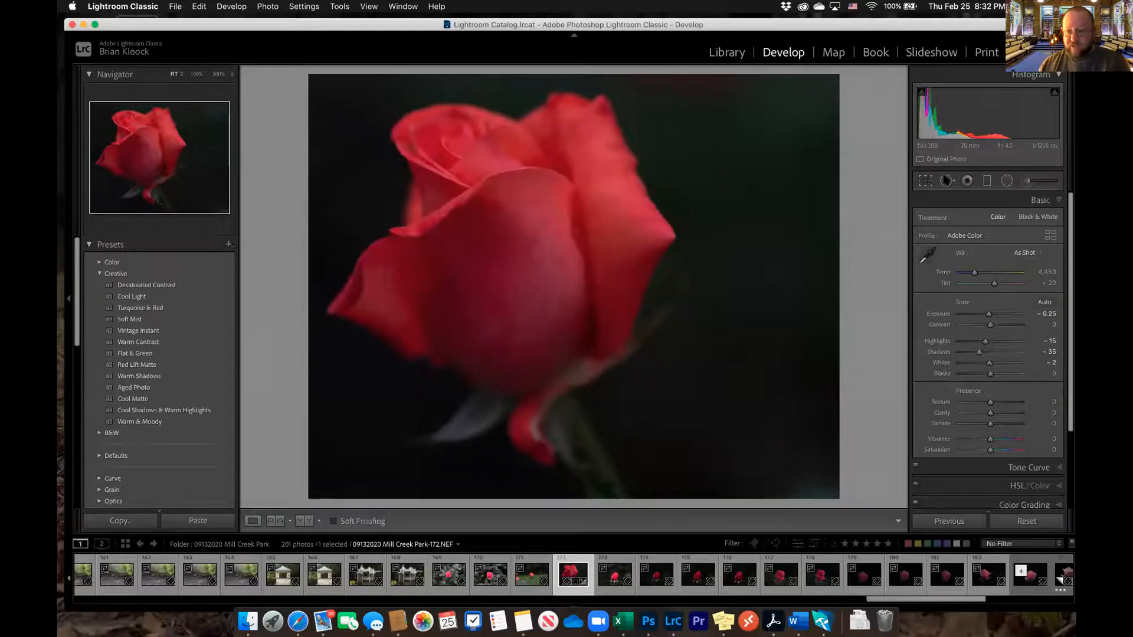
click(929, 183)
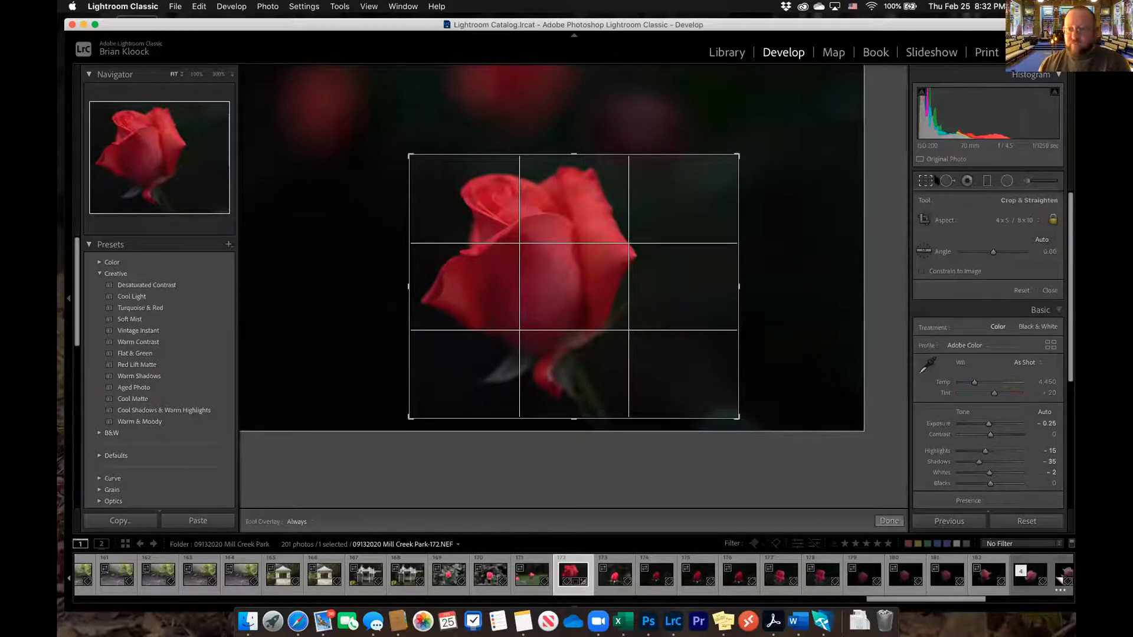
key(Return)
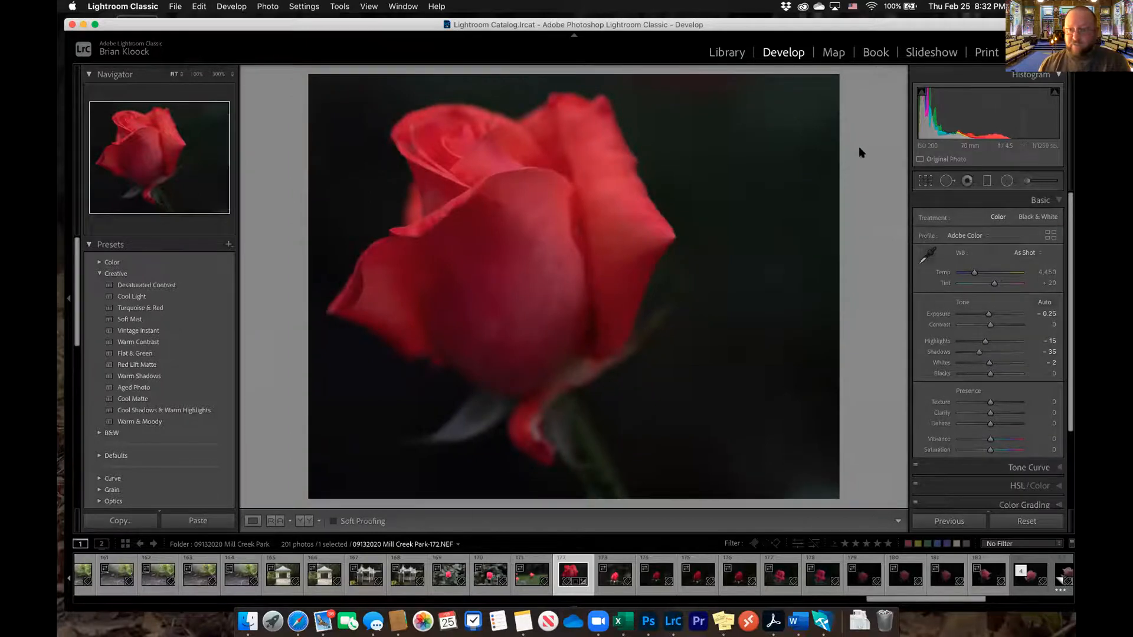
Export the cropped rose photo as a JPEG to the 2021 Uploads subfolder with Resize to Fit turned off, using a unique file name
right_click(564, 127)
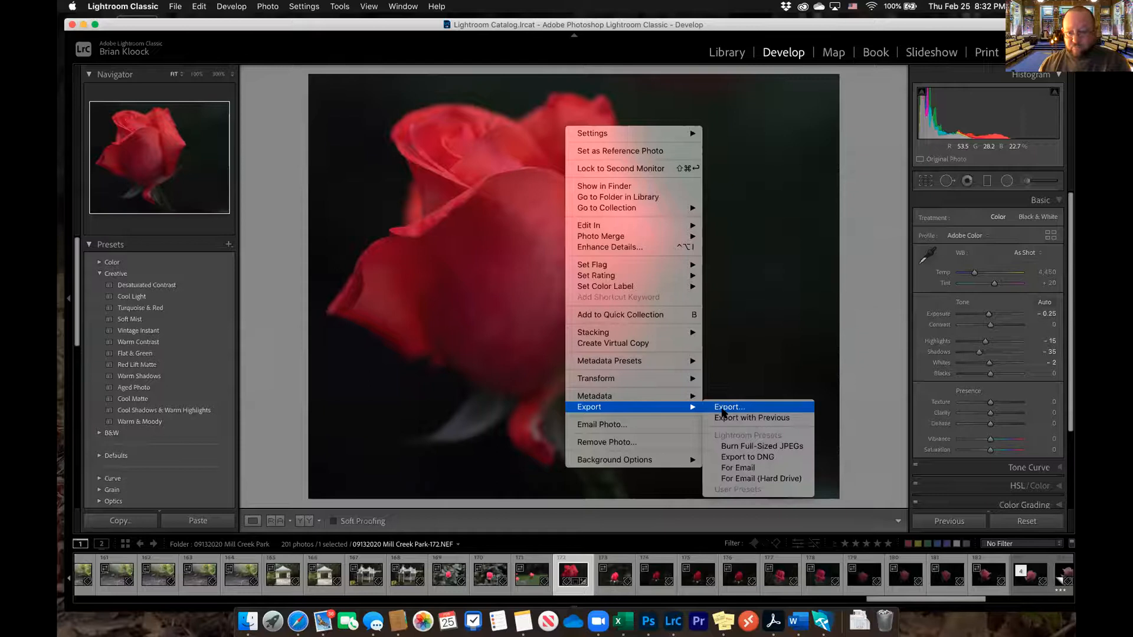
click(722, 409)
scroll(694, 207, down, 10)
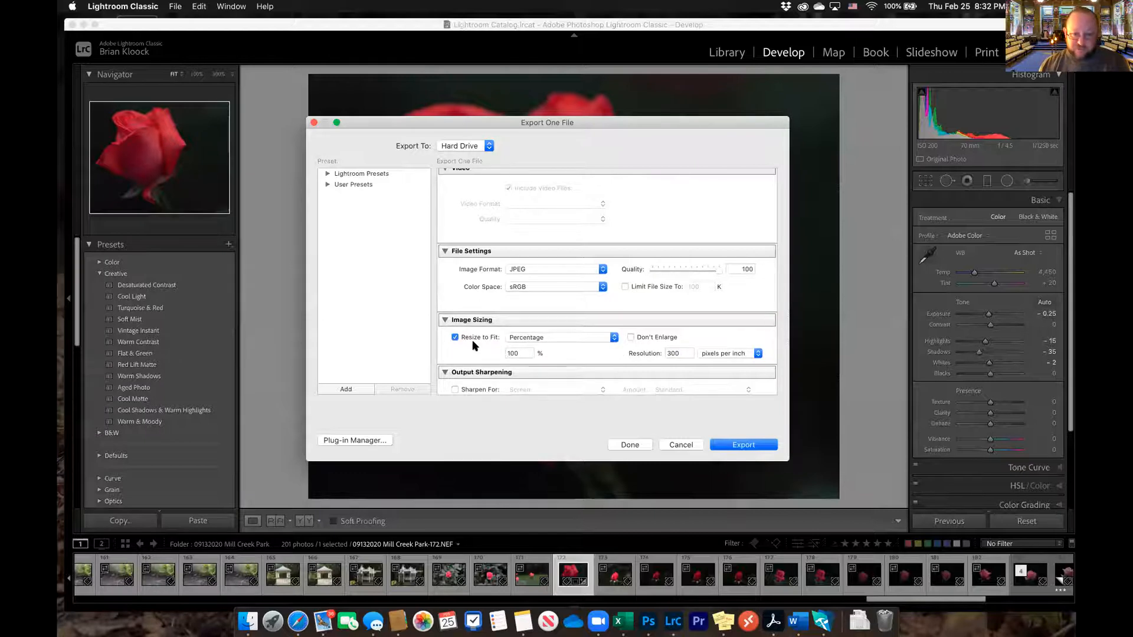
click(455, 337)
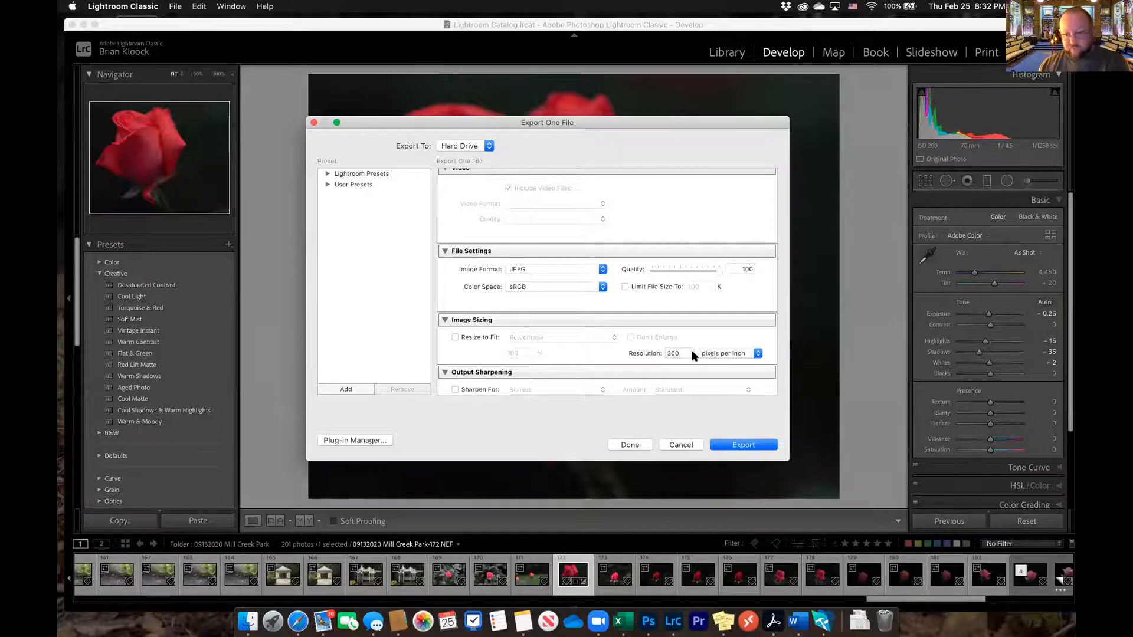
scroll(692, 349, down, 5)
scroll(682, 343, down, 3)
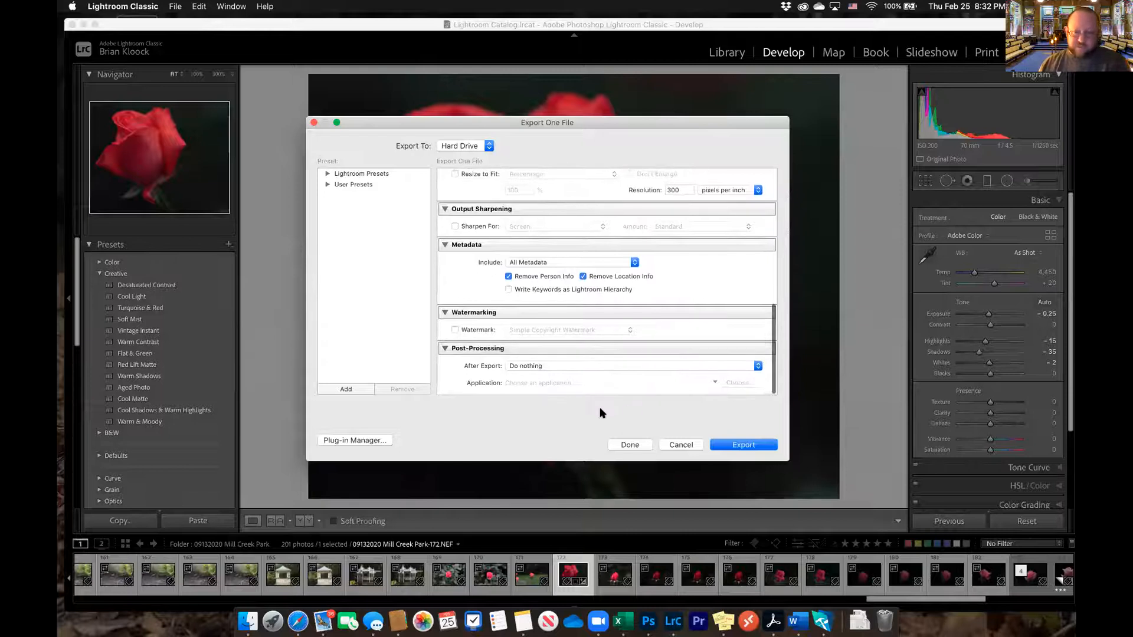
click(737, 446)
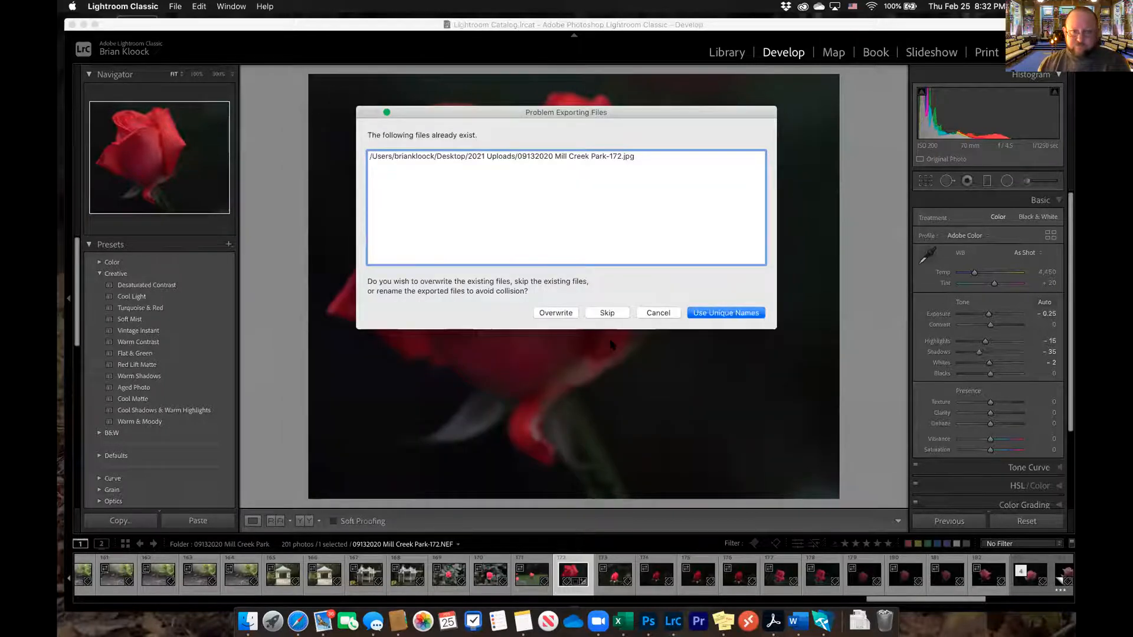
click(723, 313)
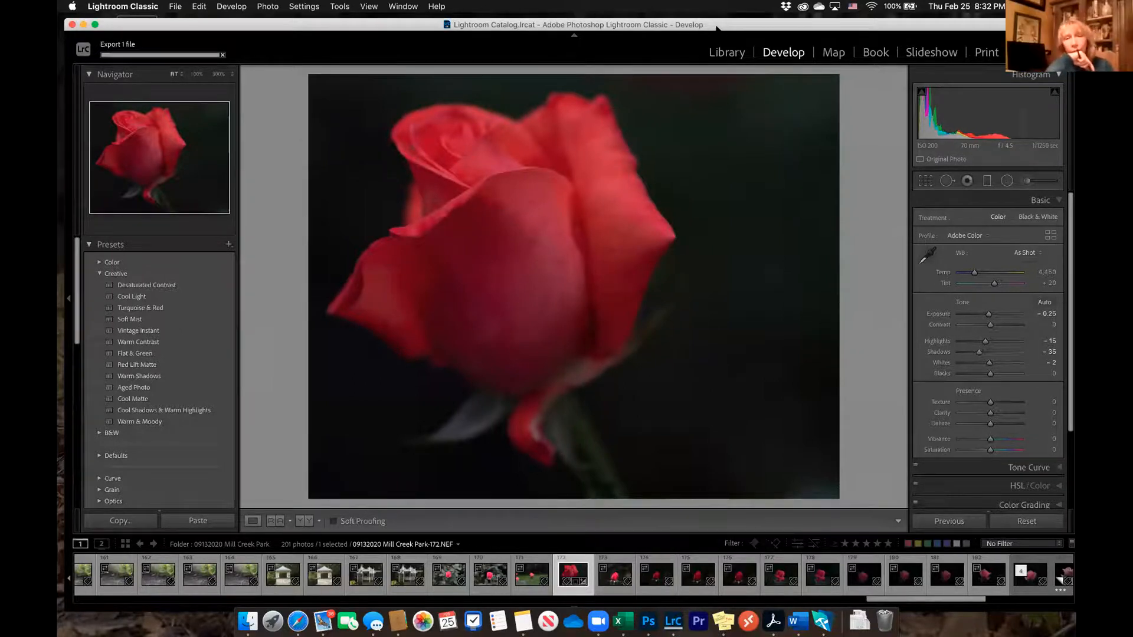
View the details of 09132020 Mill Creek Park-172-3.jpg in the 2021 Uploads folder with full file names shown, and return to the photo
drag(717, 24, 700, 136)
click(148, 41)
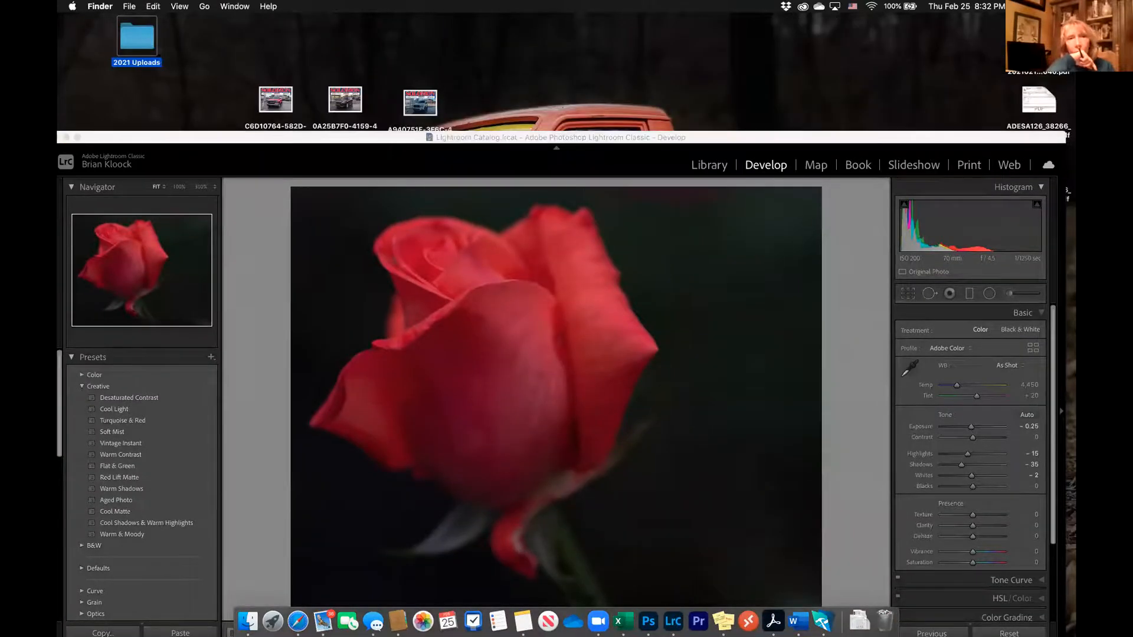
double_click(143, 40)
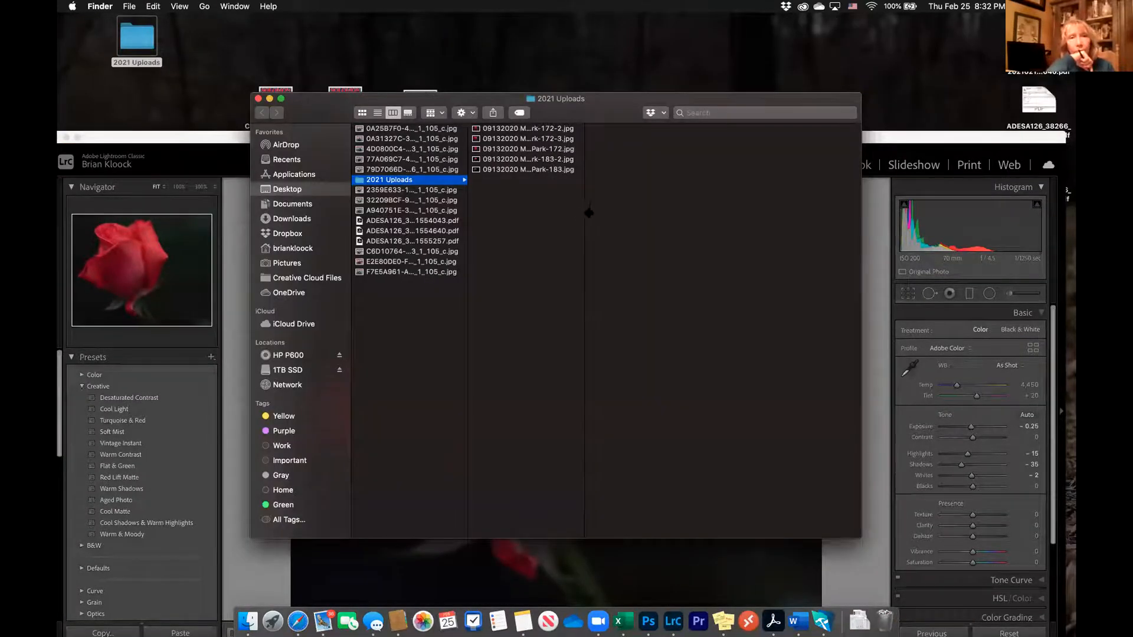
drag(588, 213, 658, 216)
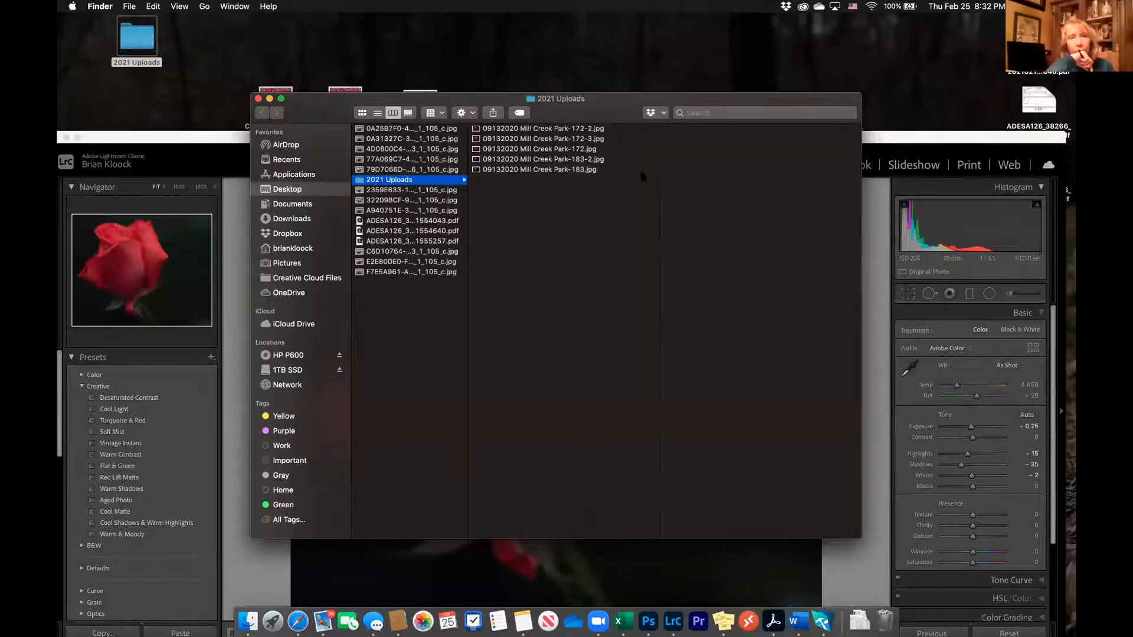
click(534, 140)
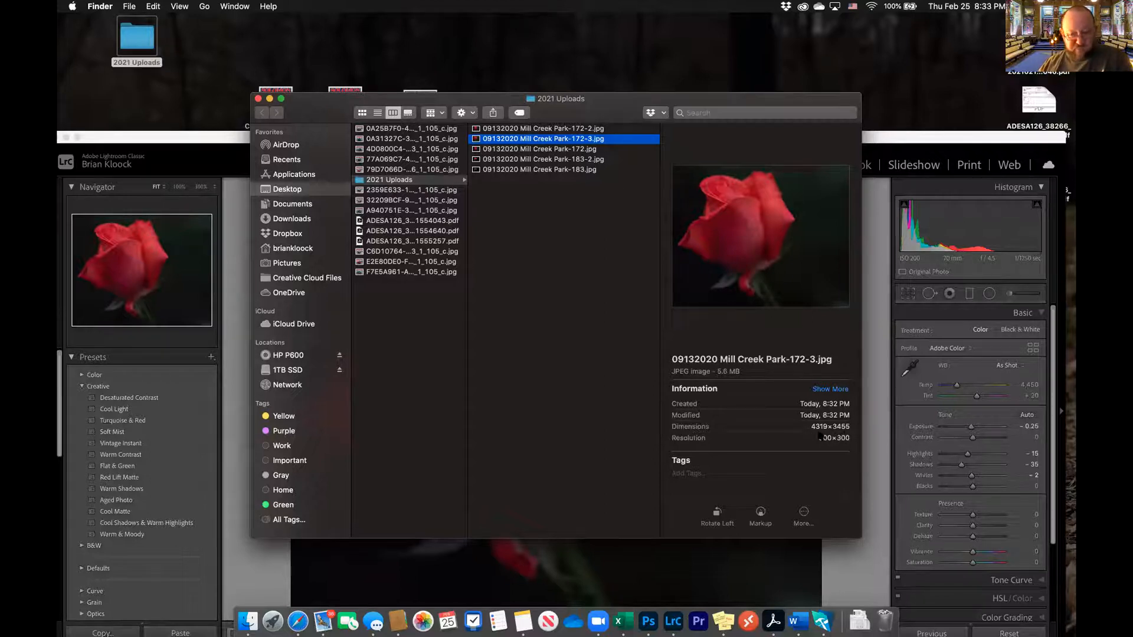
click(258, 99)
drag(622, 140, 627, 38)
Export the cropped rose photo to the 2021 Uploads subfolder with Resize to Fit set to Long Edge at 10 in, using a unique file name
right_click(565, 158)
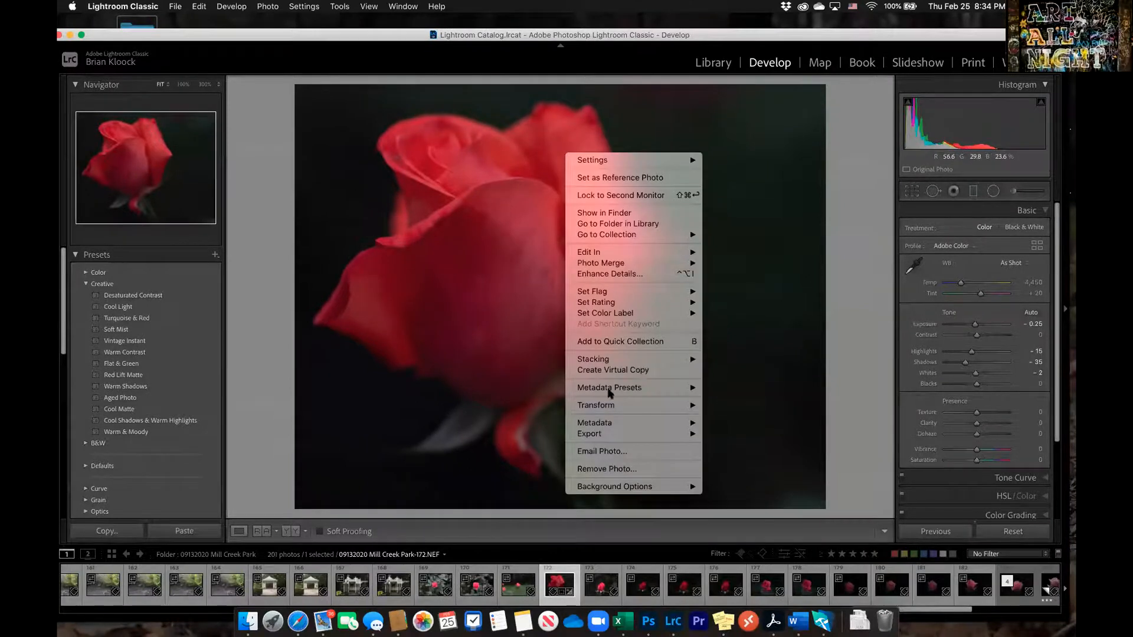
mouse_move(611, 435)
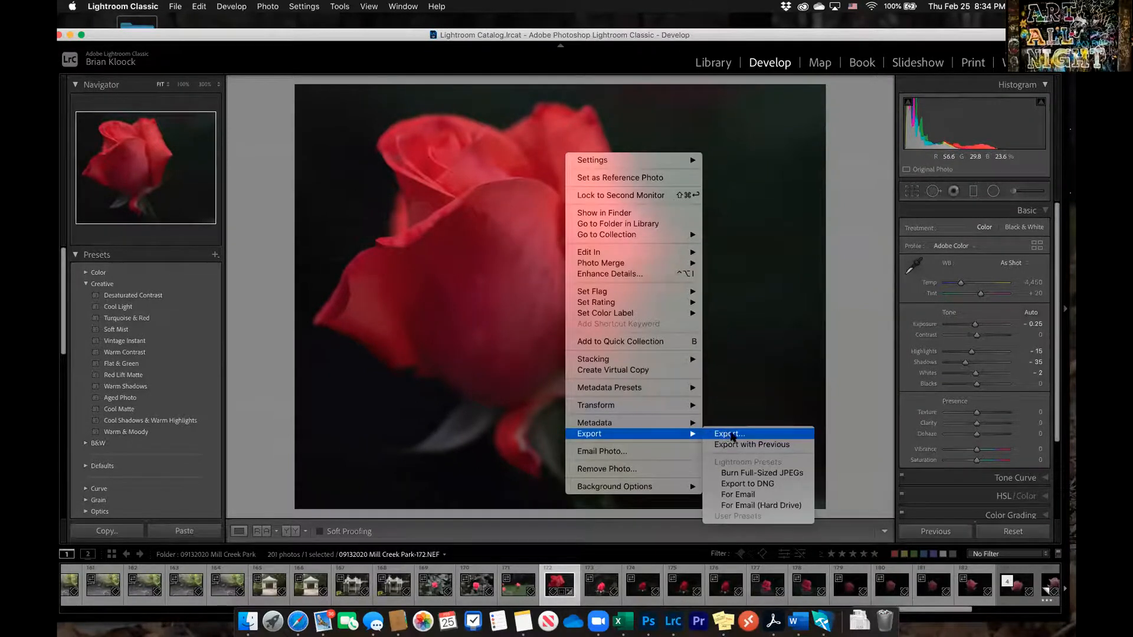
click(727, 434)
scroll(541, 278, down, 10)
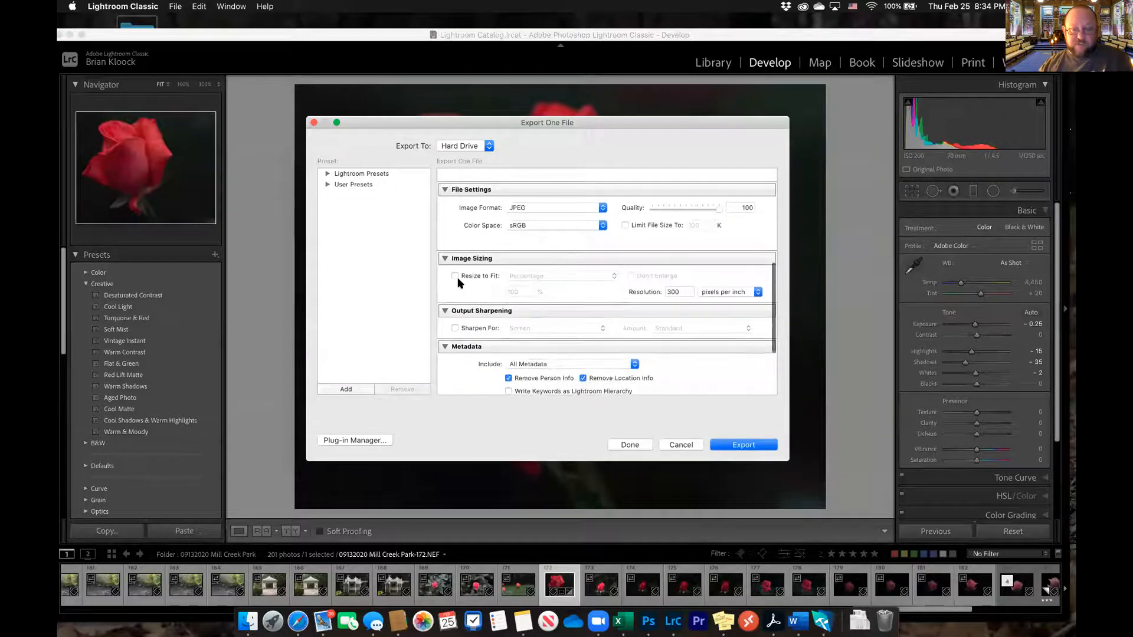
click(455, 276)
click(614, 276)
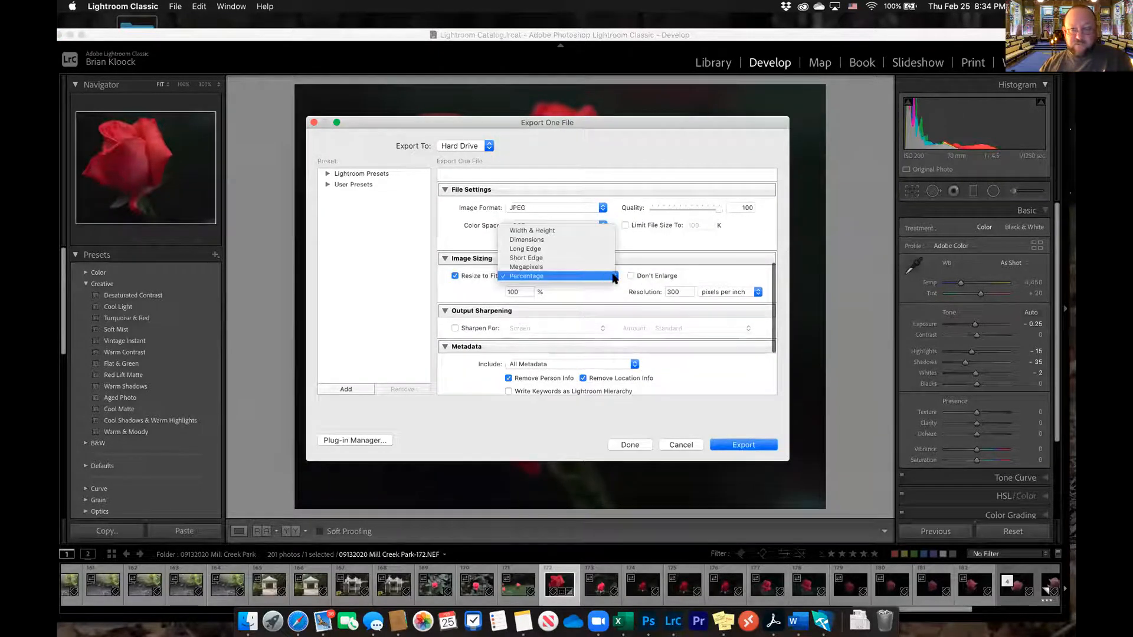
click(575, 251)
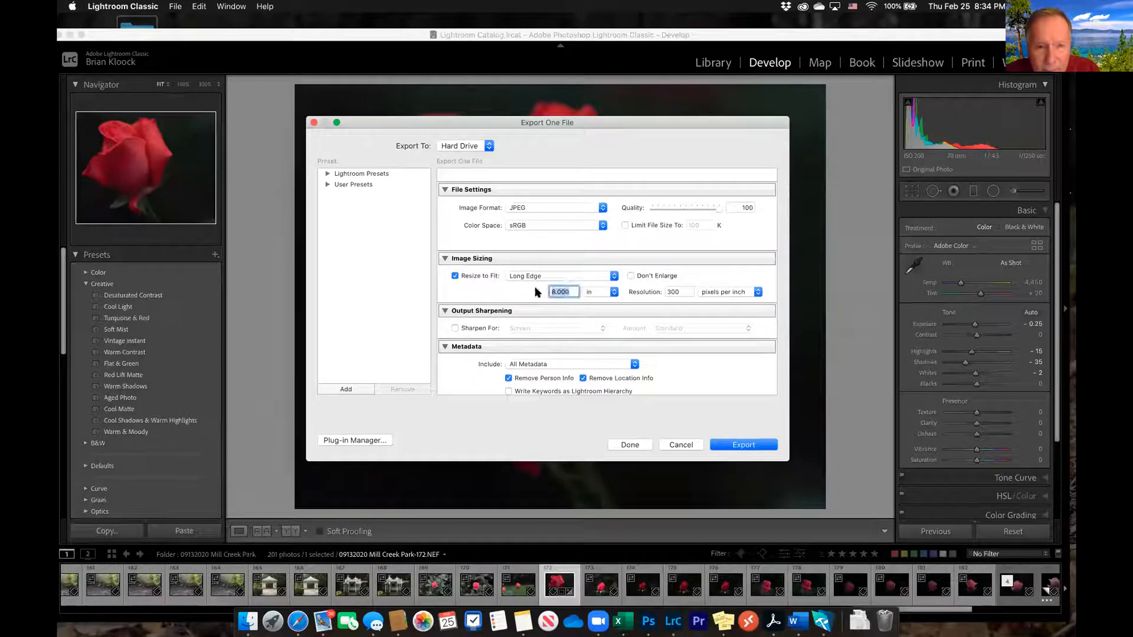
text(10)
click(513, 295)
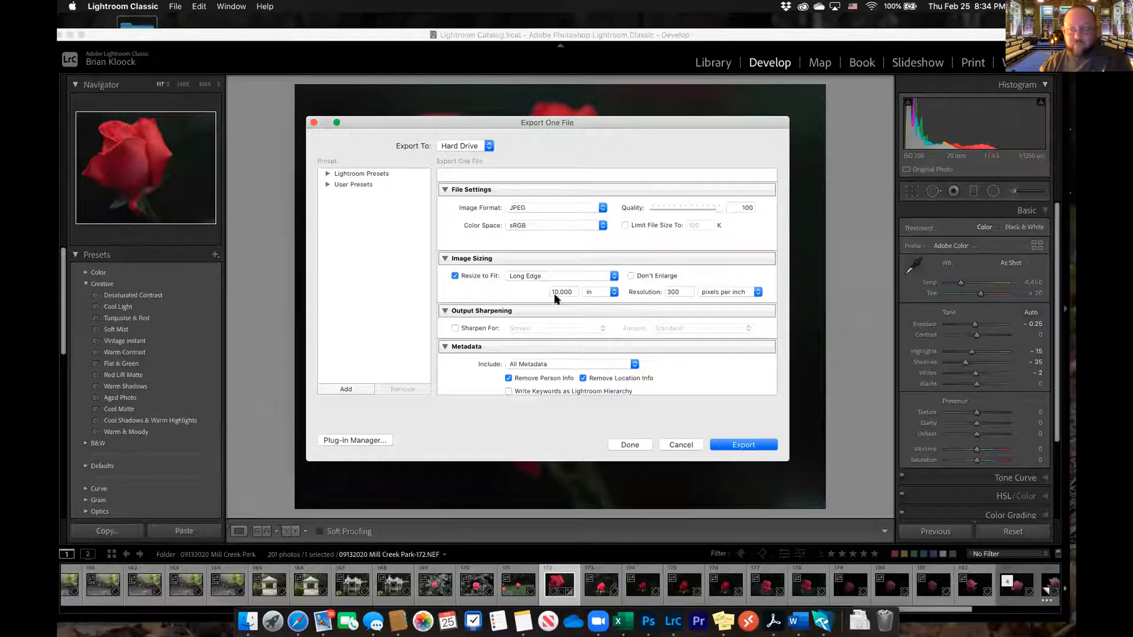
click(749, 447)
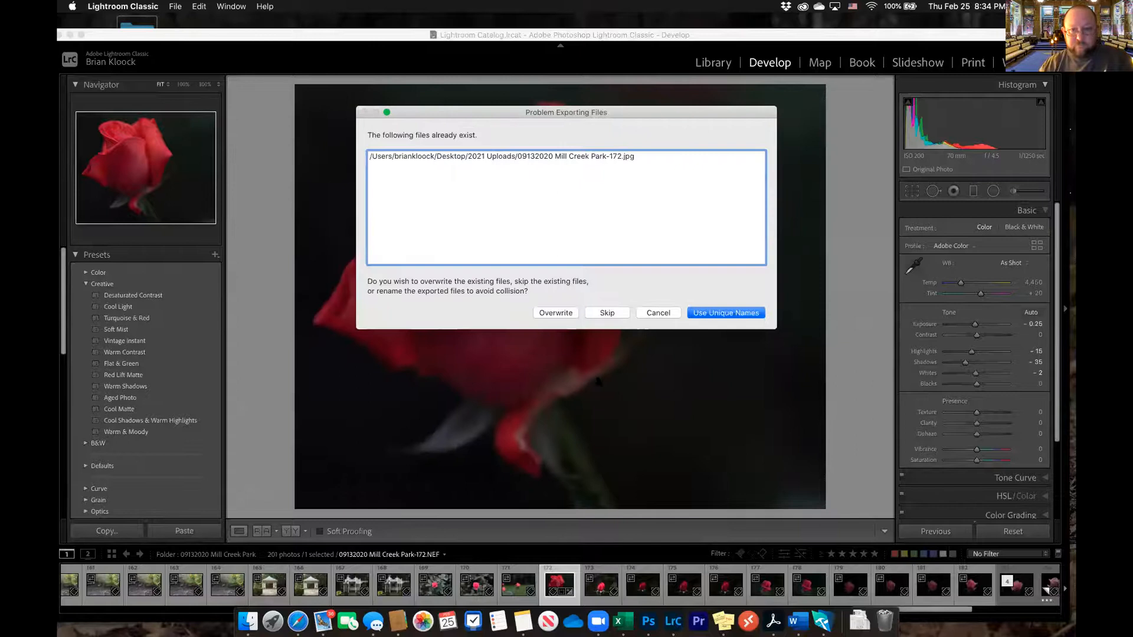
click(721, 313)
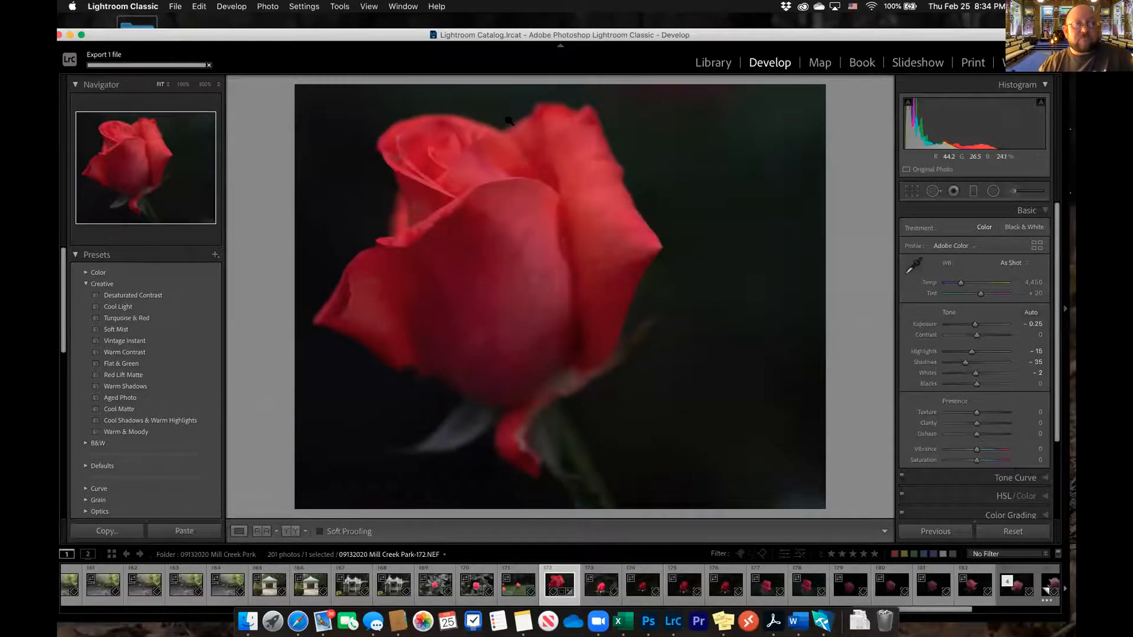
View the details of 09132020 Mill Creek Park-172-4.jpg in the 2021 Uploads folder with full file names shown, and return to the photo
drag(532, 37, 538, 106)
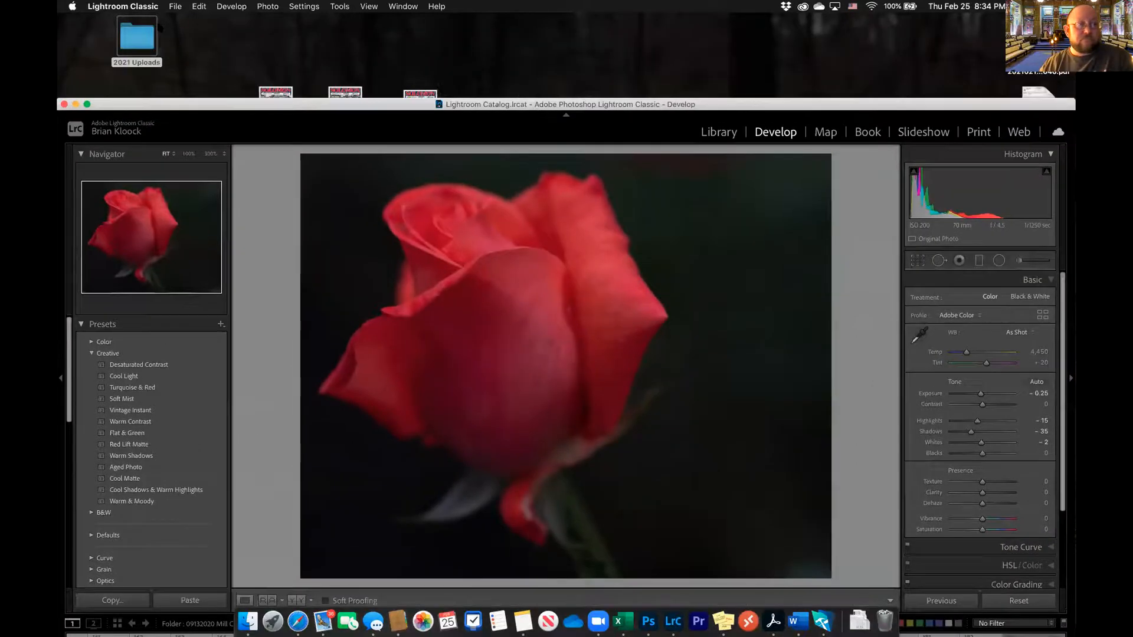
double_click(147, 43)
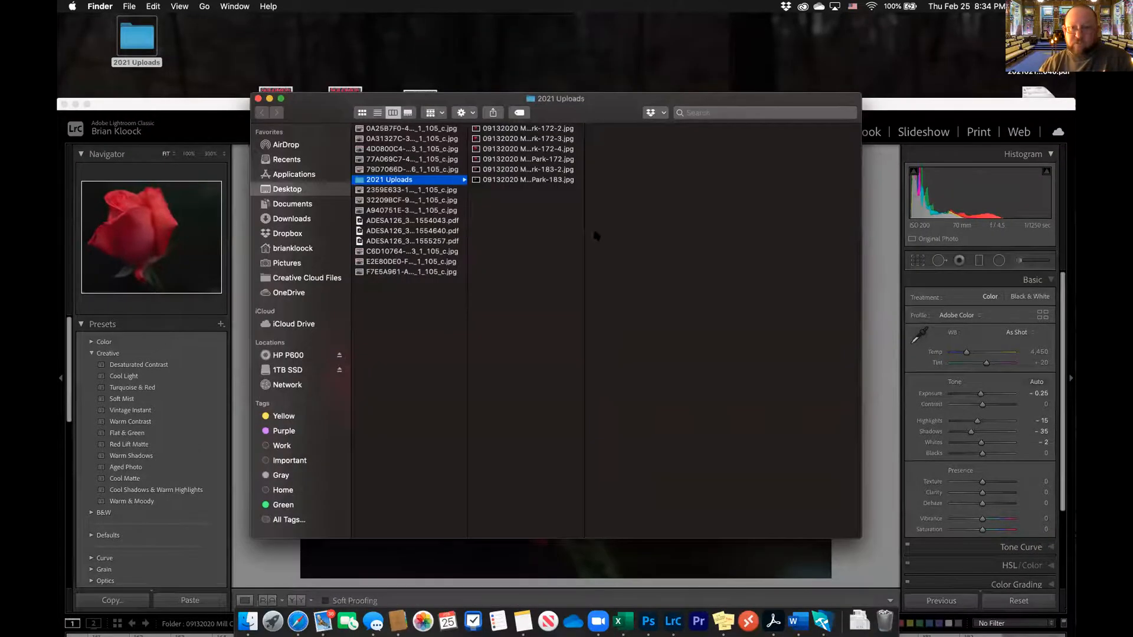
drag(585, 234, 622, 236)
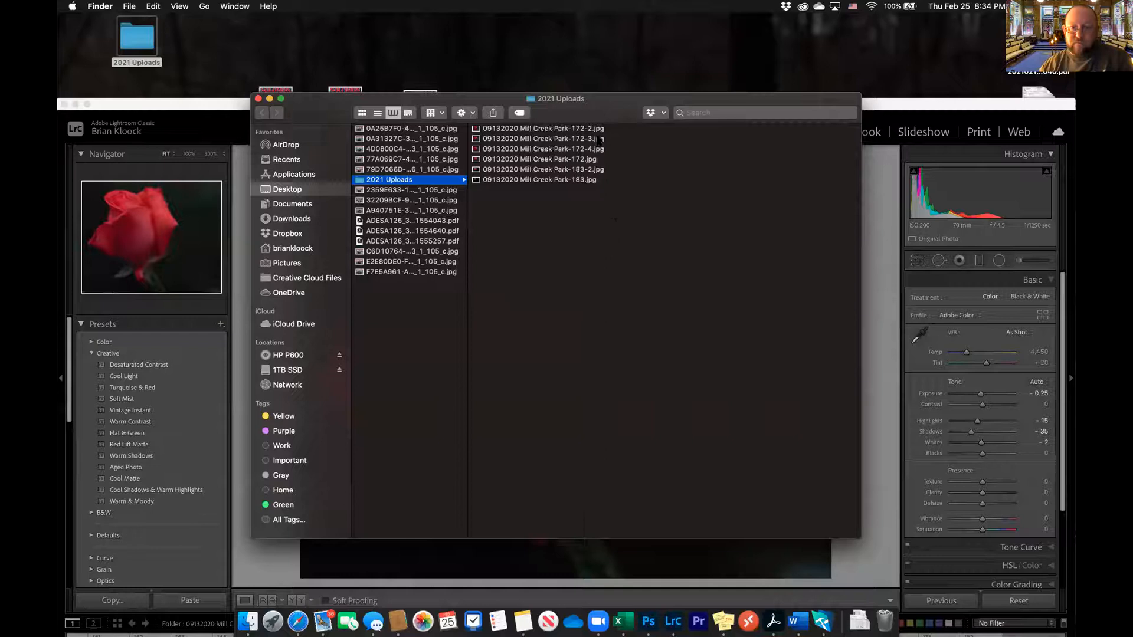
click(595, 150)
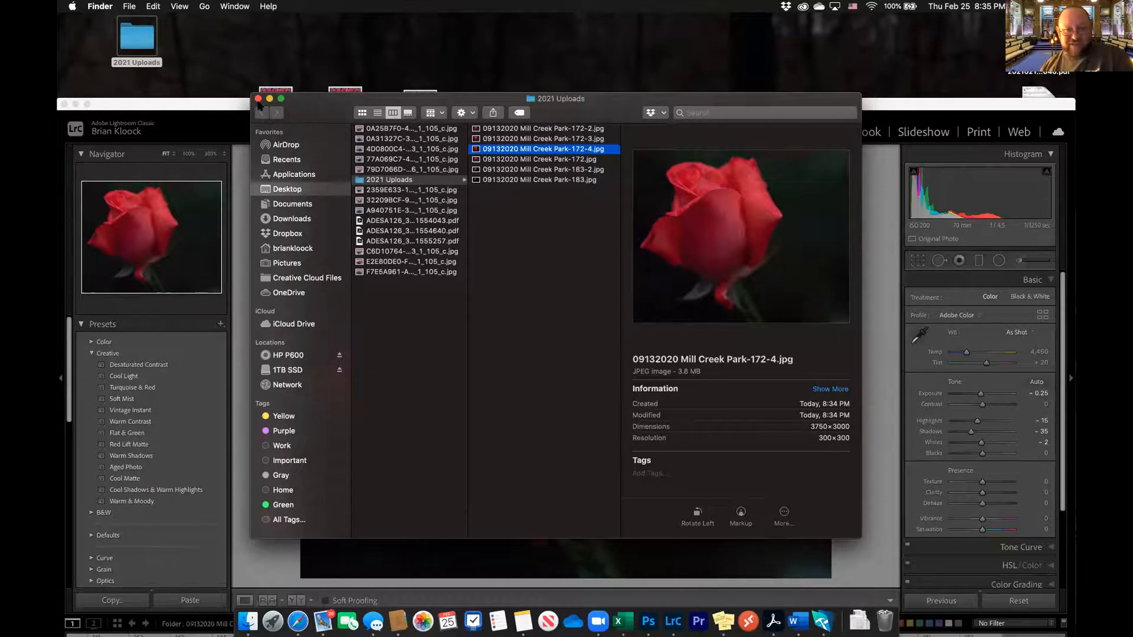
click(258, 99)
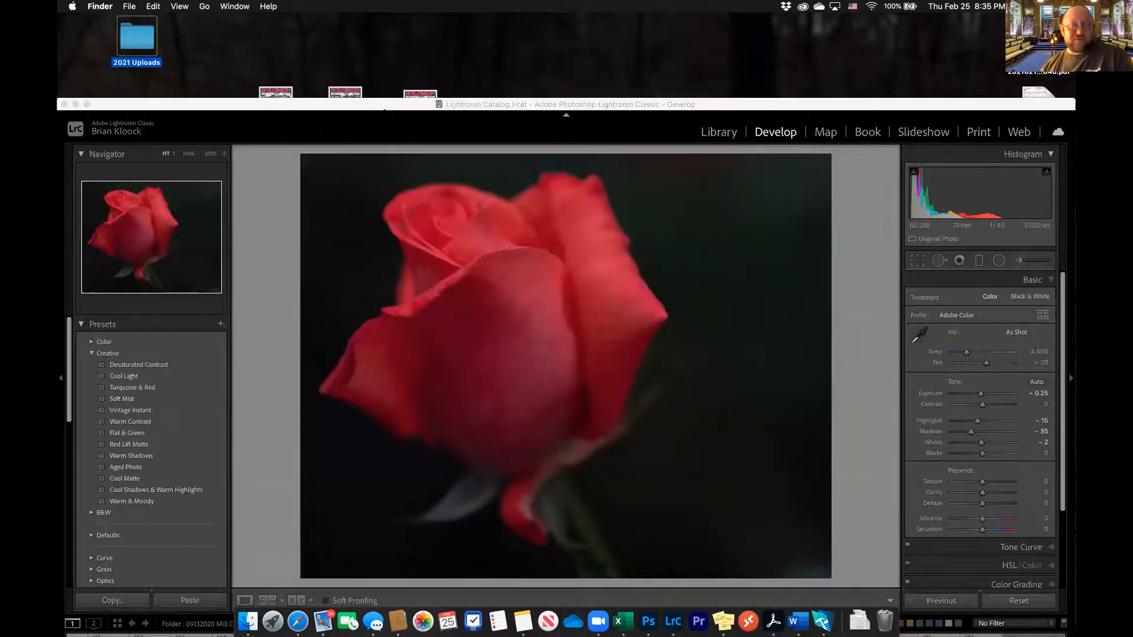
drag(384, 105, 390, 27)
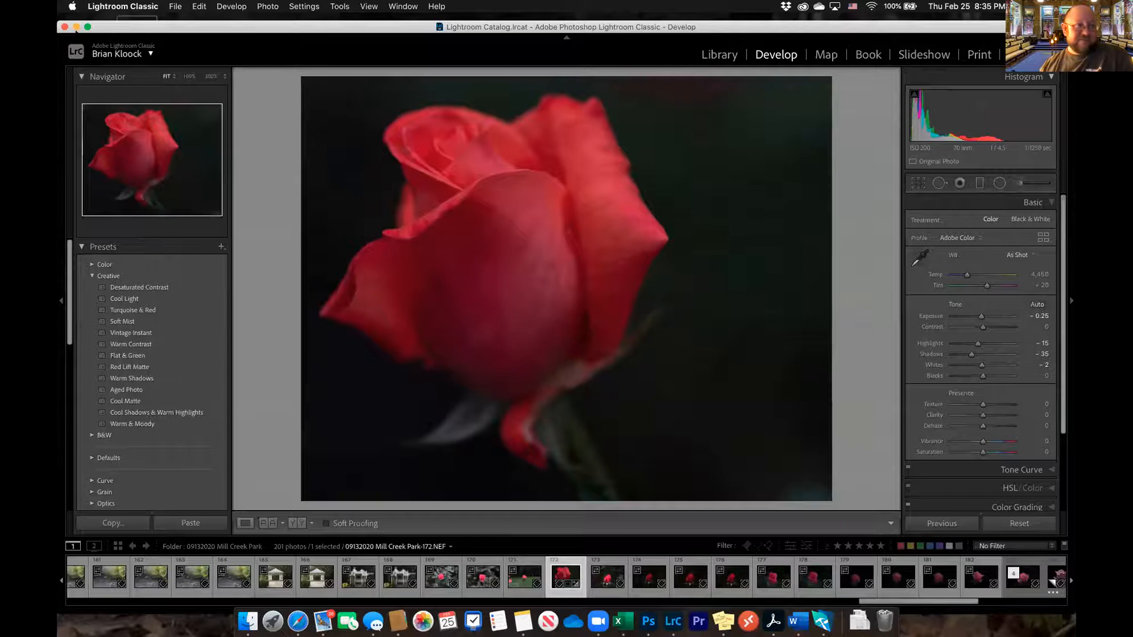
Minimize Lightroom Classic and bring the Photoshop window with 09132020 Mill Creek Park-183-2.jpg onto this display
click(76, 27)
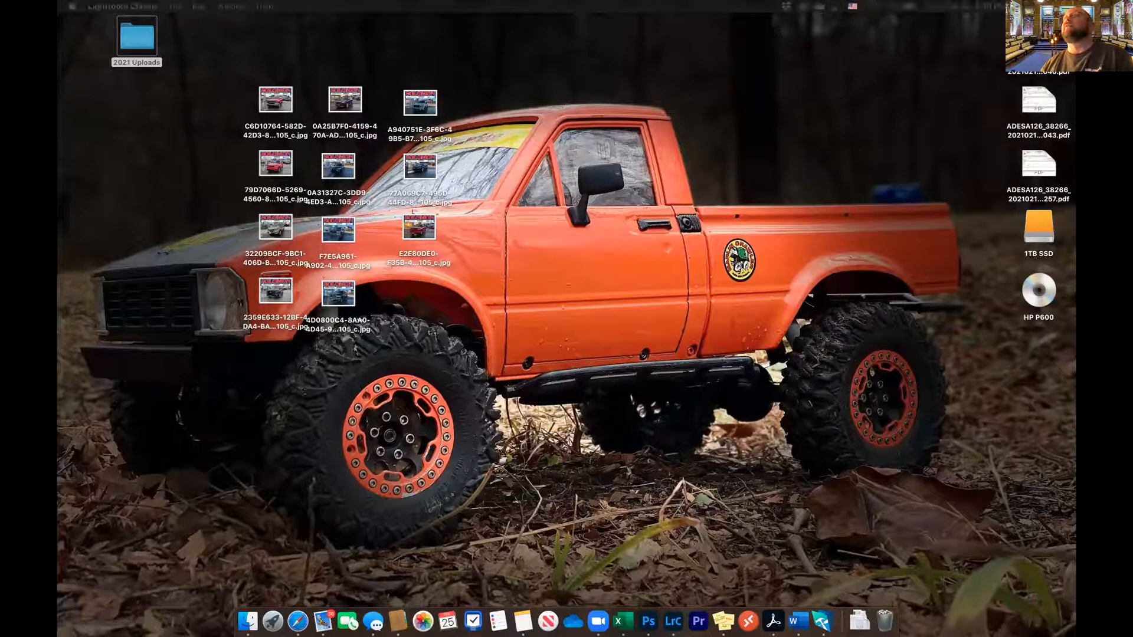
drag(1075, 265, 445, 212)
drag(1075, 213, 907, 12)
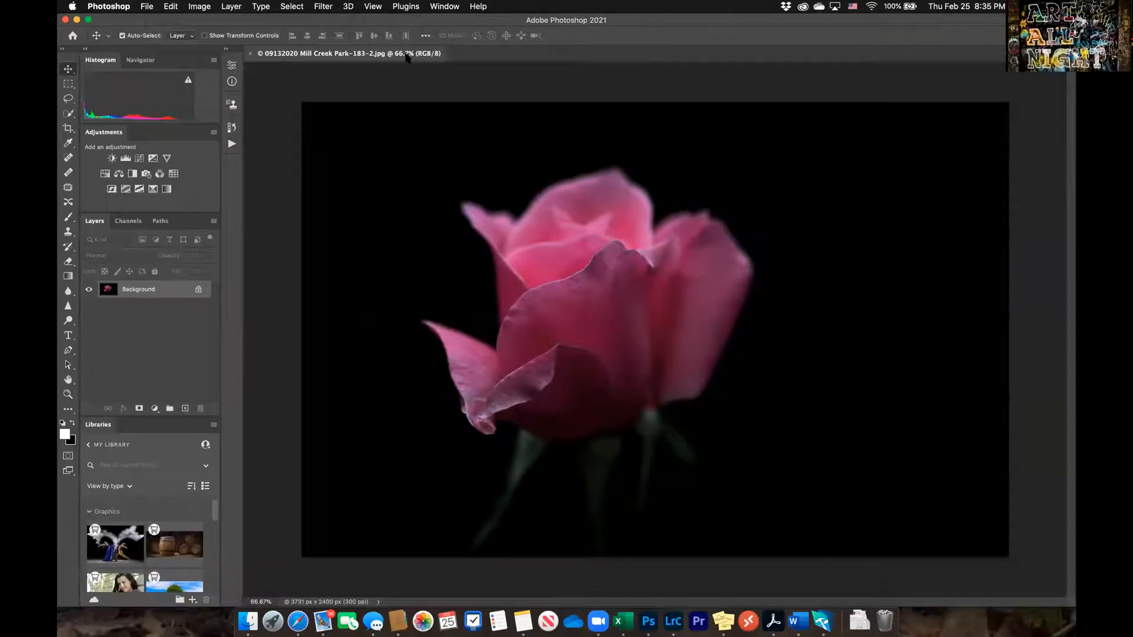
mouse_move(630, 24)
mouse_down()
mouse_move(630, 60)
mouse_move(622, 15)
mouse_up()
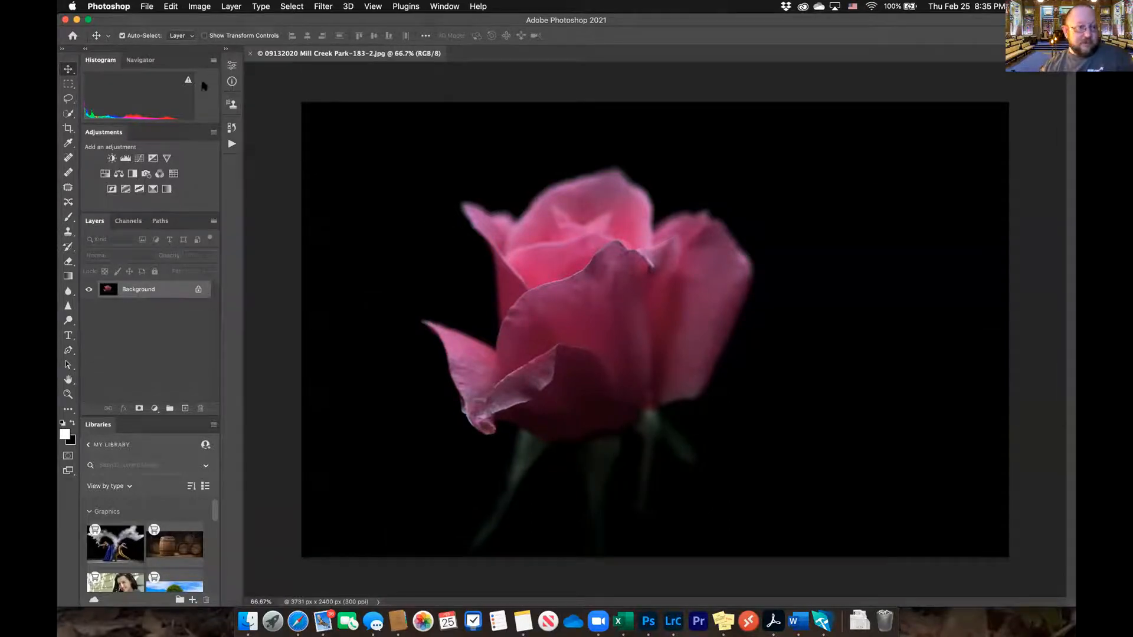
Activate the Crop tool with the W x H x Resolution option and enter a width of 10 px and a height of 8 px
click(69, 129)
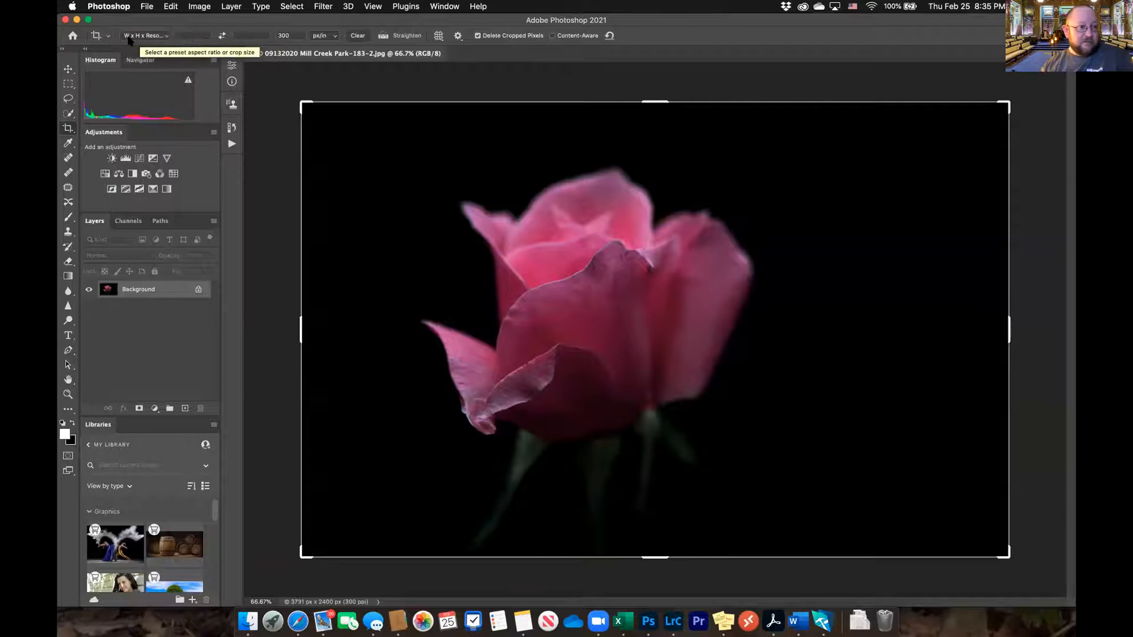
click(155, 36)
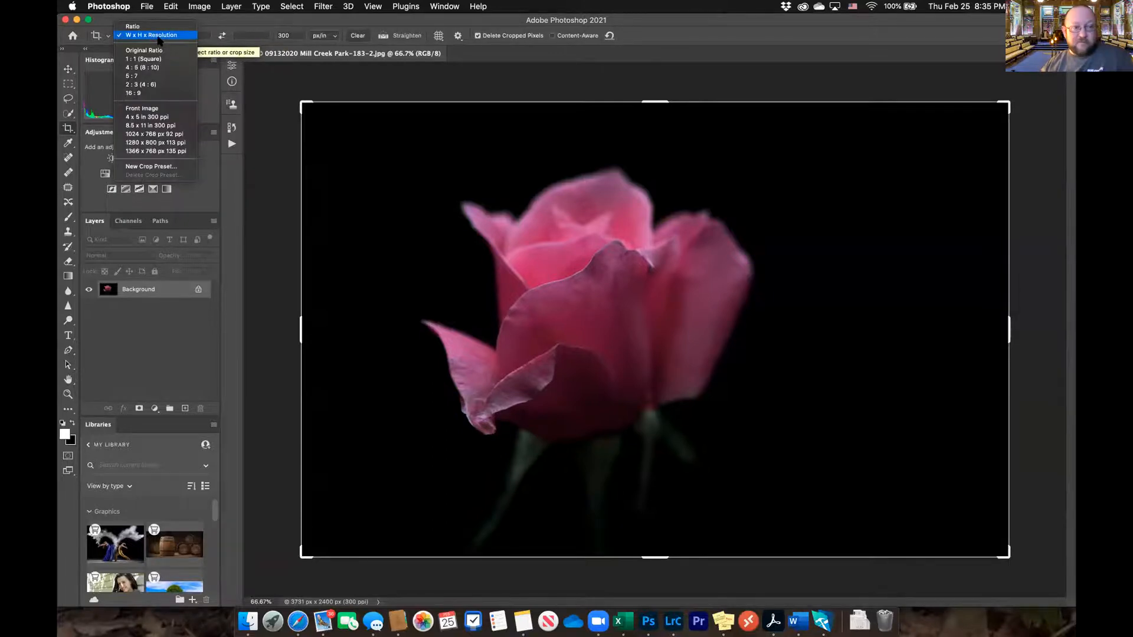
click(190, 36)
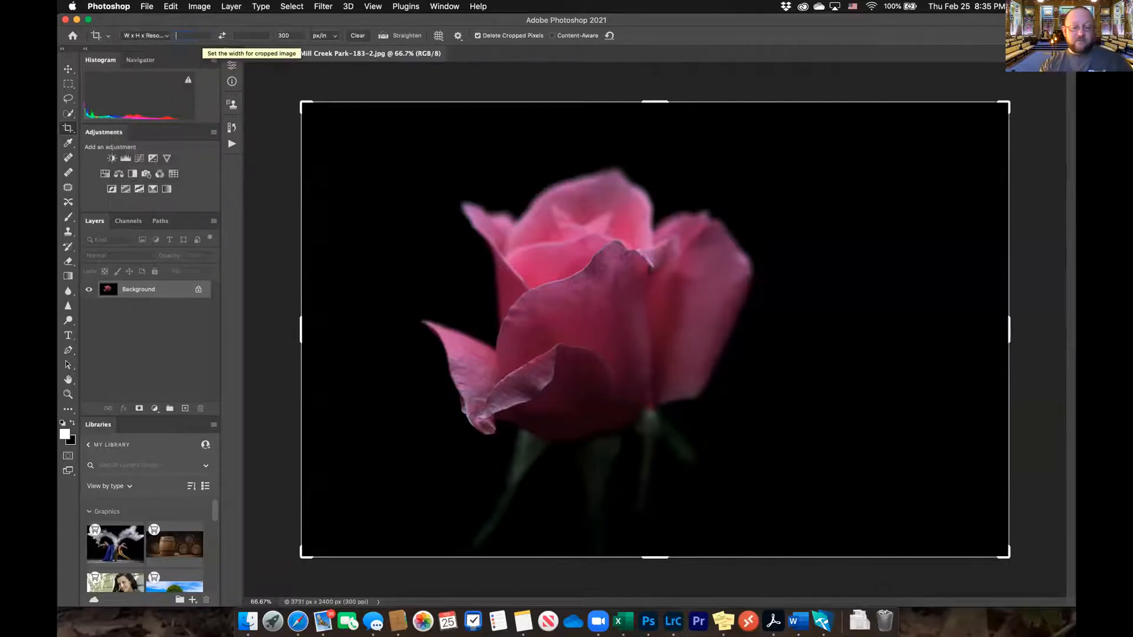
text(10)
key(Tab)
text(8)
key(Tab)
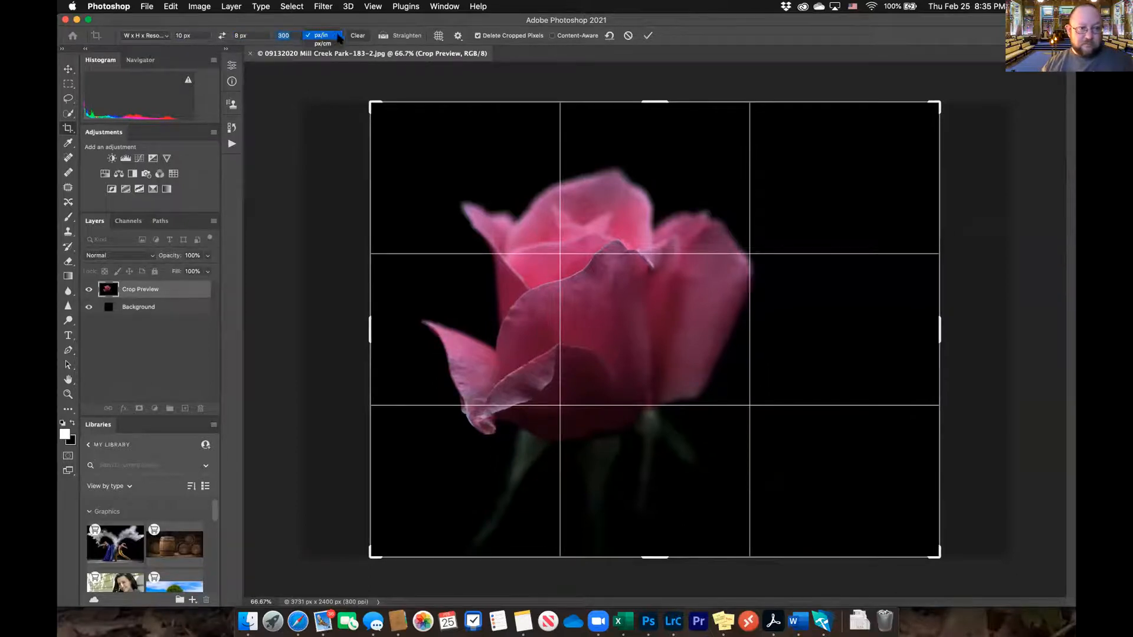
Switch the crop width and height units to inches and set the crop size to 10 in by 8 in
right_click(202, 38)
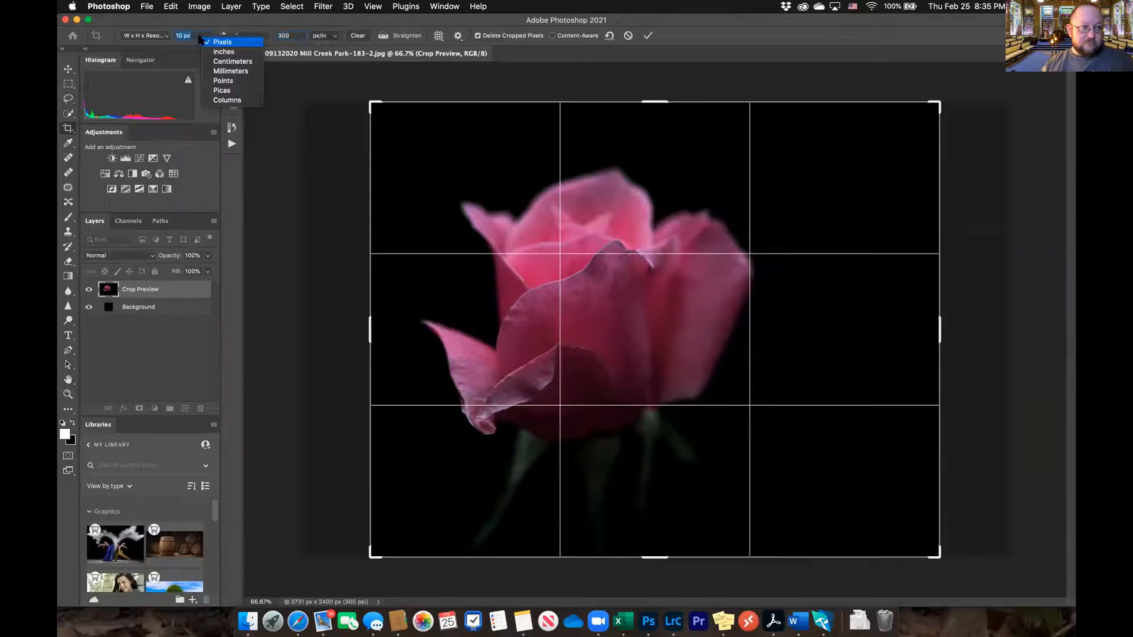
click(224, 52)
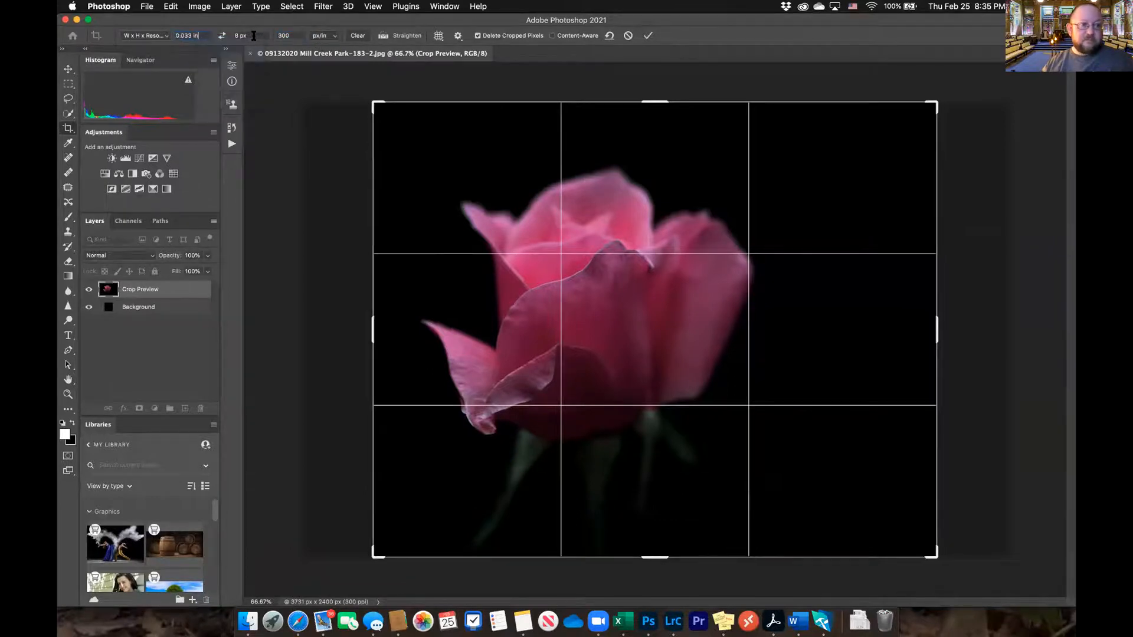
right_click(252, 37)
click(270, 51)
drag(206, 35, 172, 38)
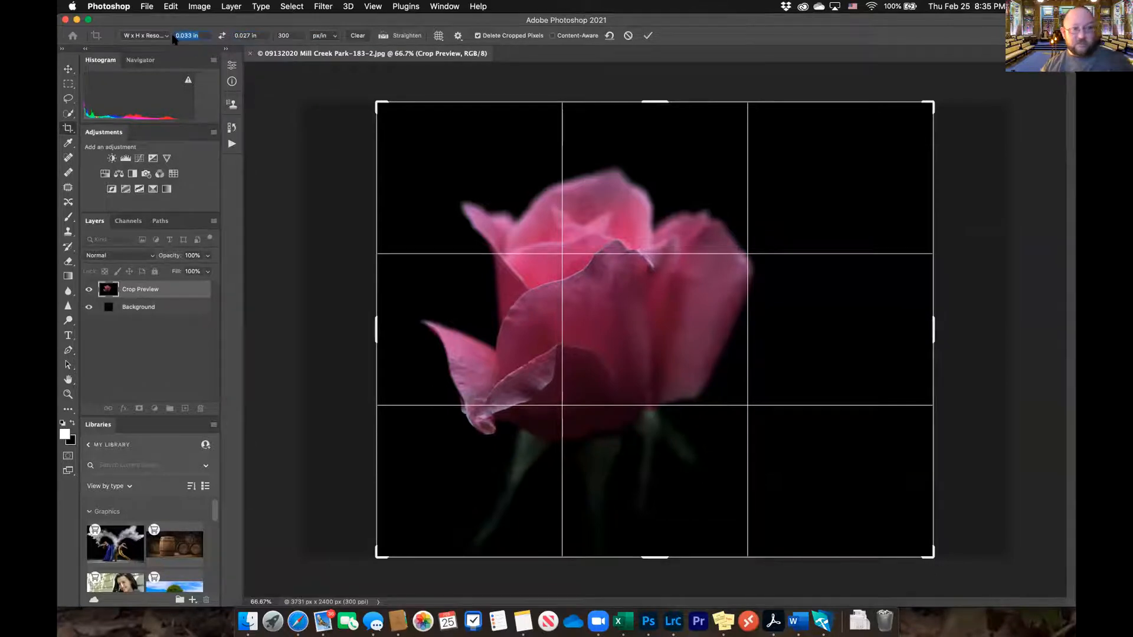
text(10)
key(Tab)
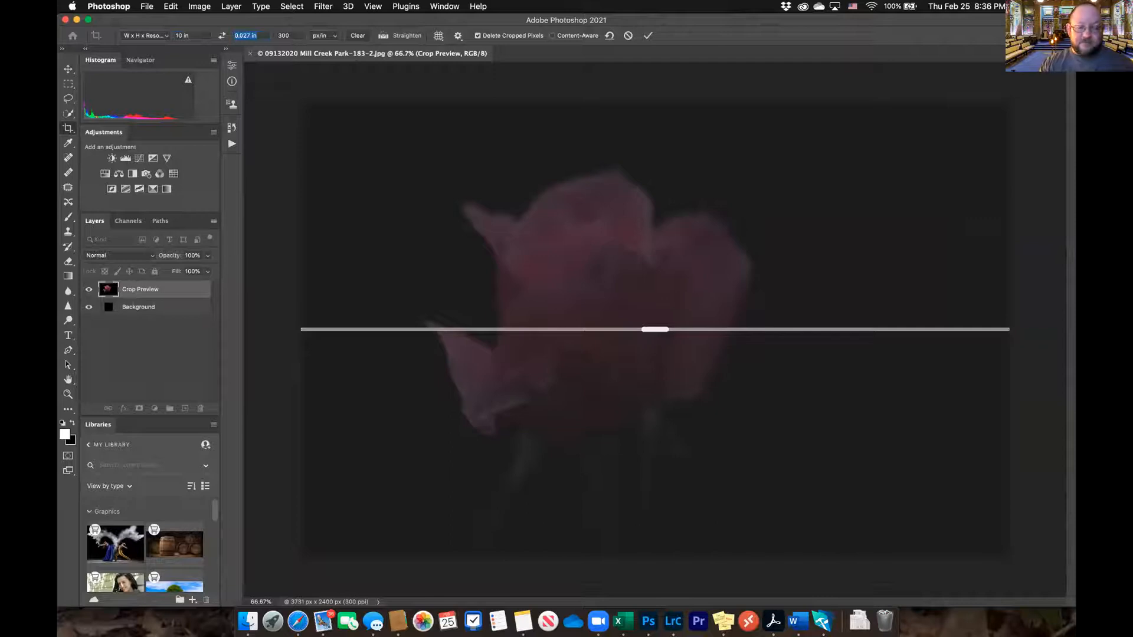
text(8)
key(Tab)
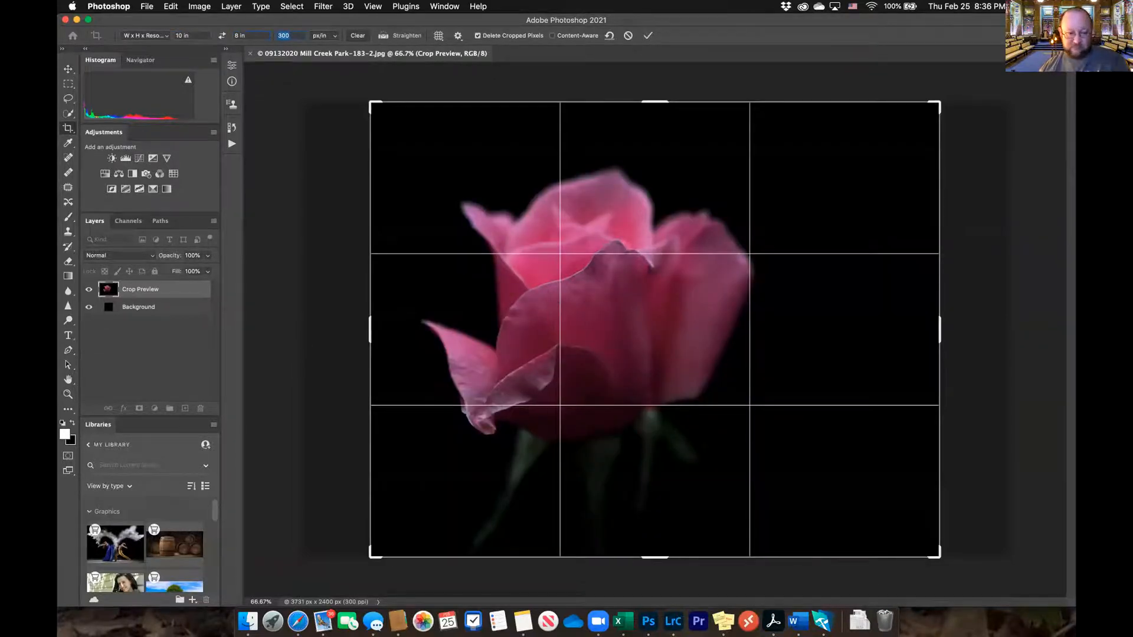
Shrink the crop frame slightly, reposition the pink rose within it, and apply the crop
drag(369, 556, 390, 540)
drag(630, 433, 628, 395)
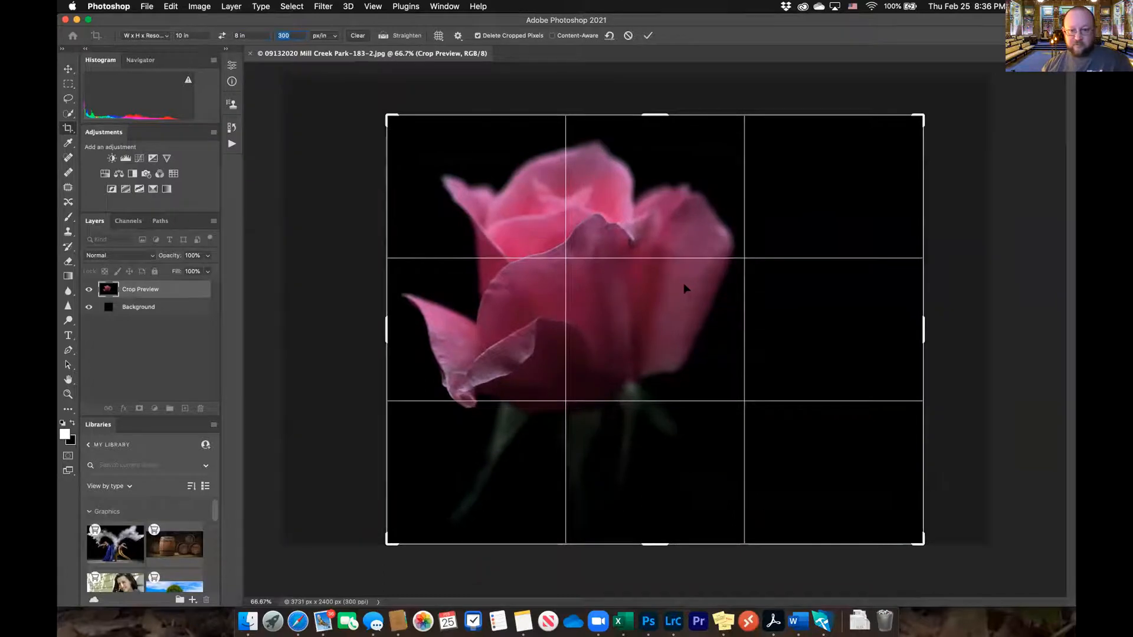
key(Return)
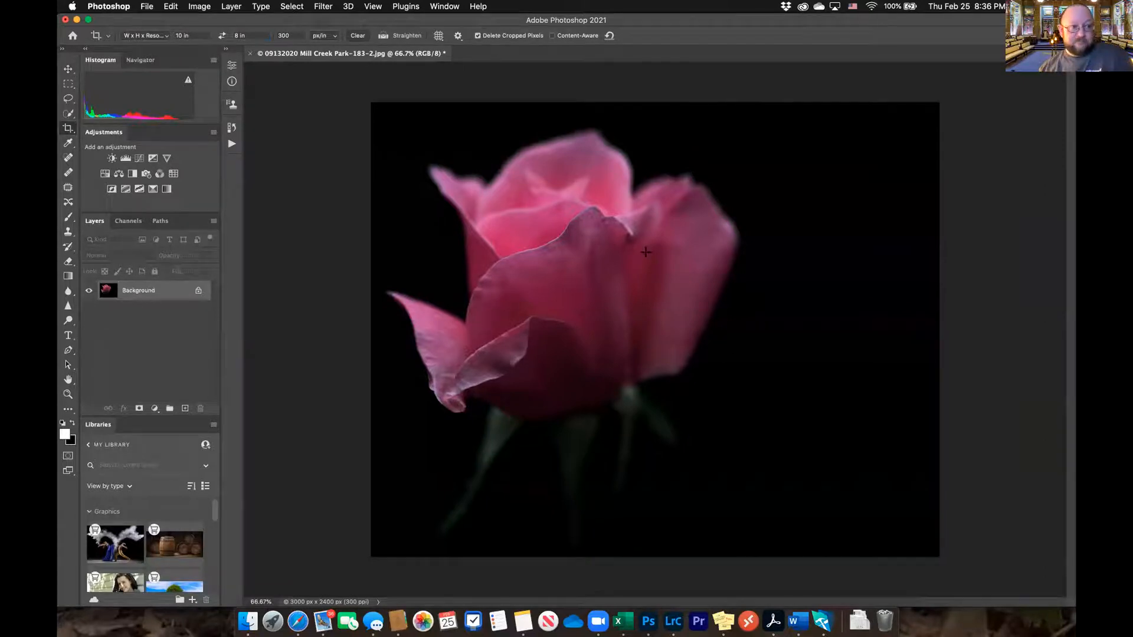
Save the cropped rose on the computer as a JPEG named 8x10 in the 2021 Uploads folder, at Maximum quality 12 in Progressive format
click(147, 7)
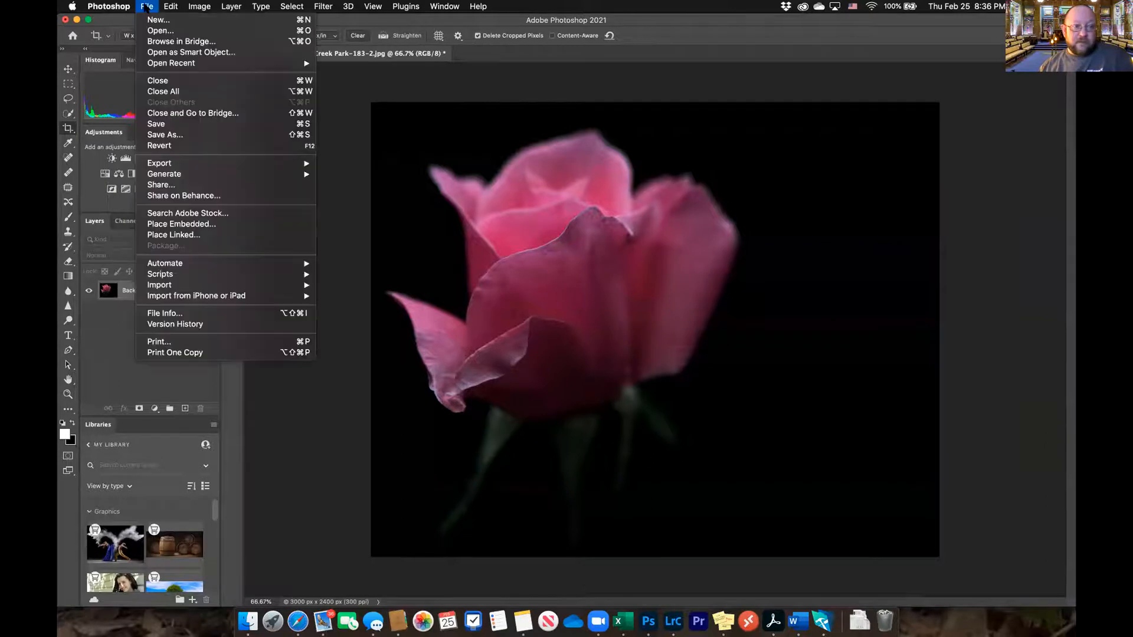
click(168, 135)
click(630, 413)
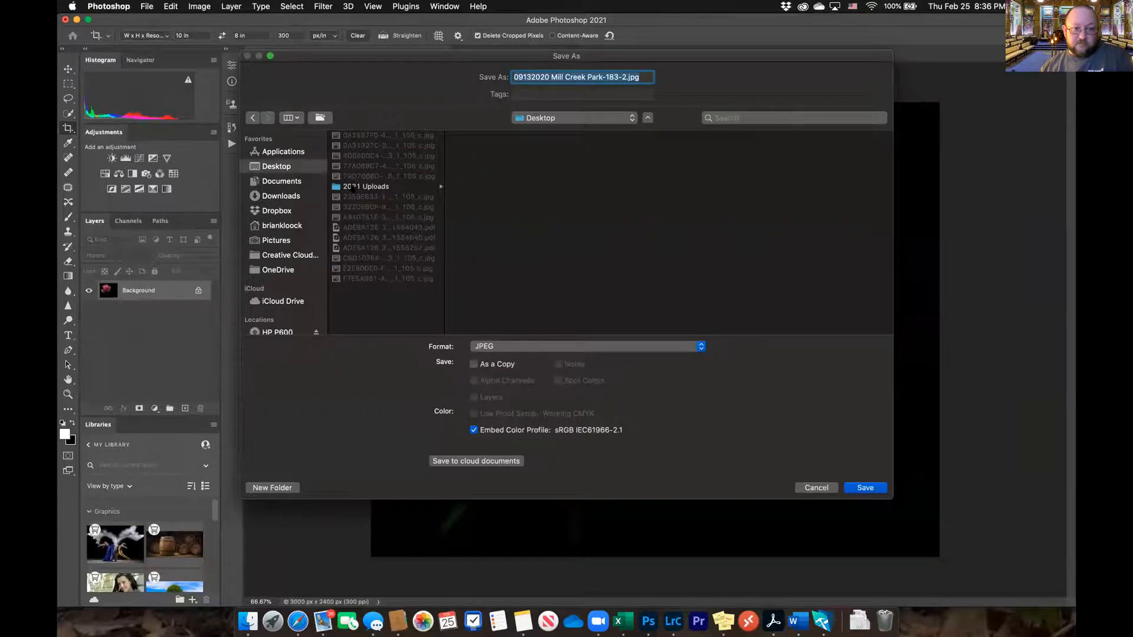
click(354, 187)
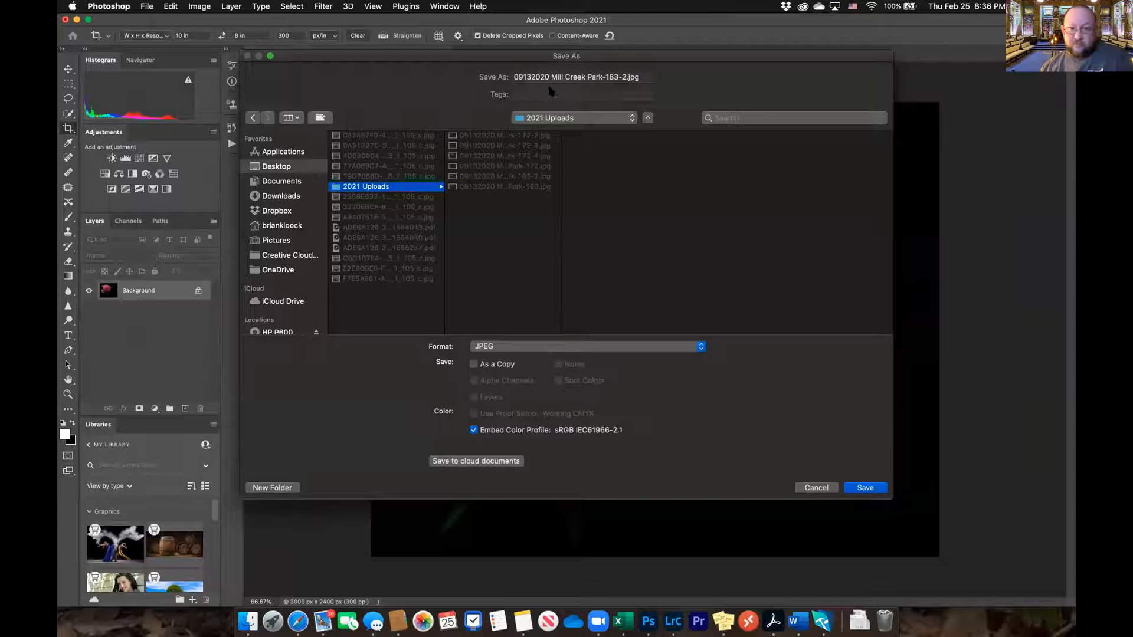
drag(646, 78, 499, 82)
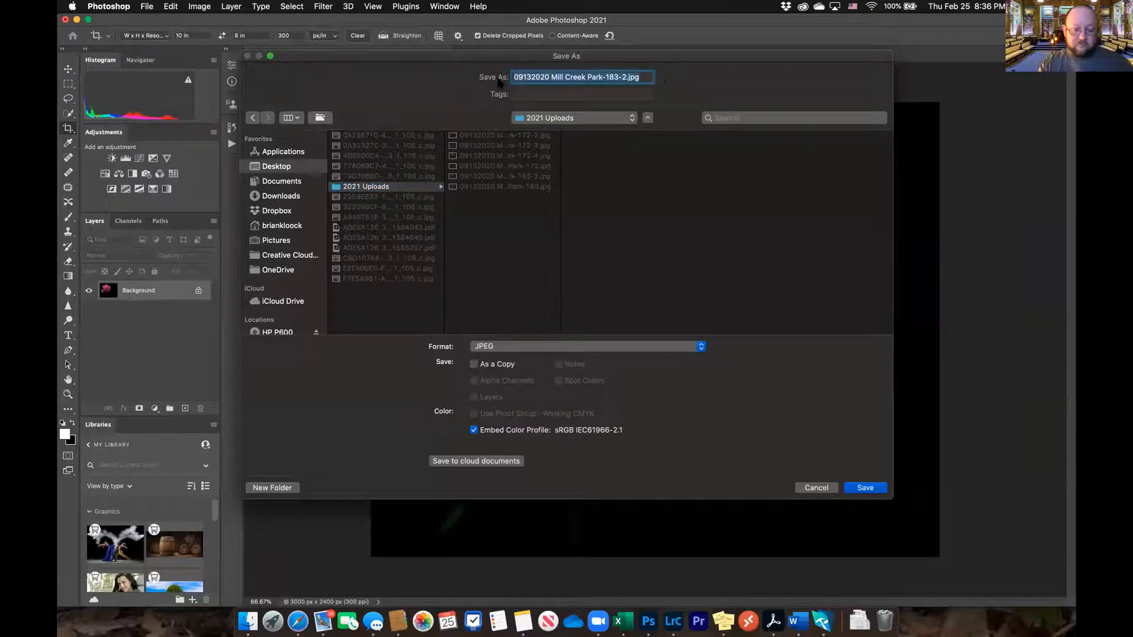
text(8x10)
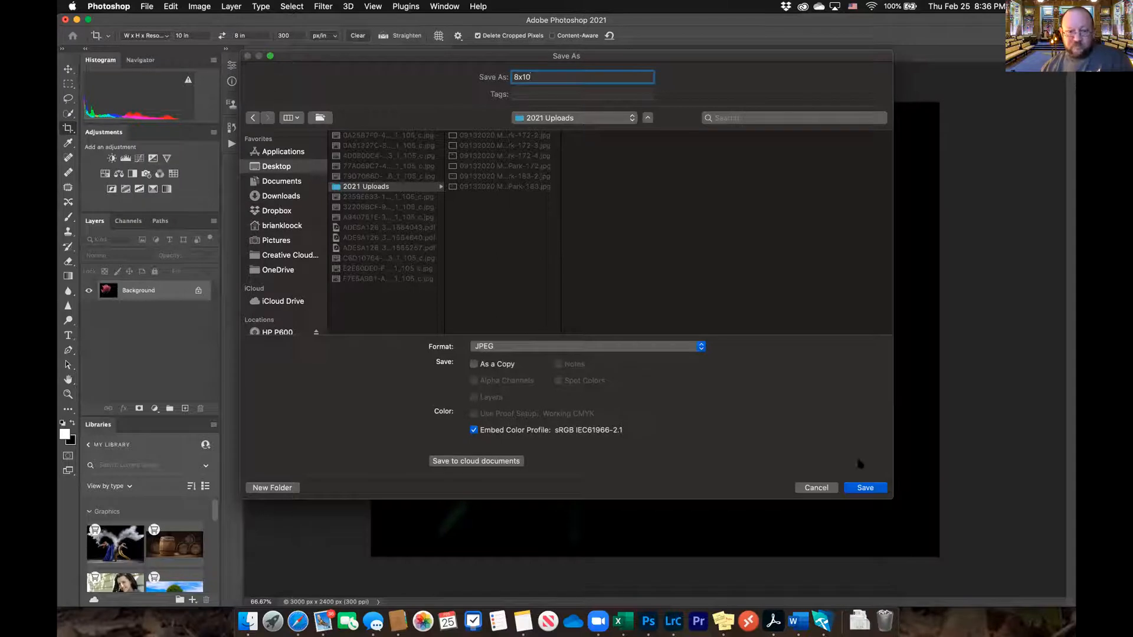
click(866, 488)
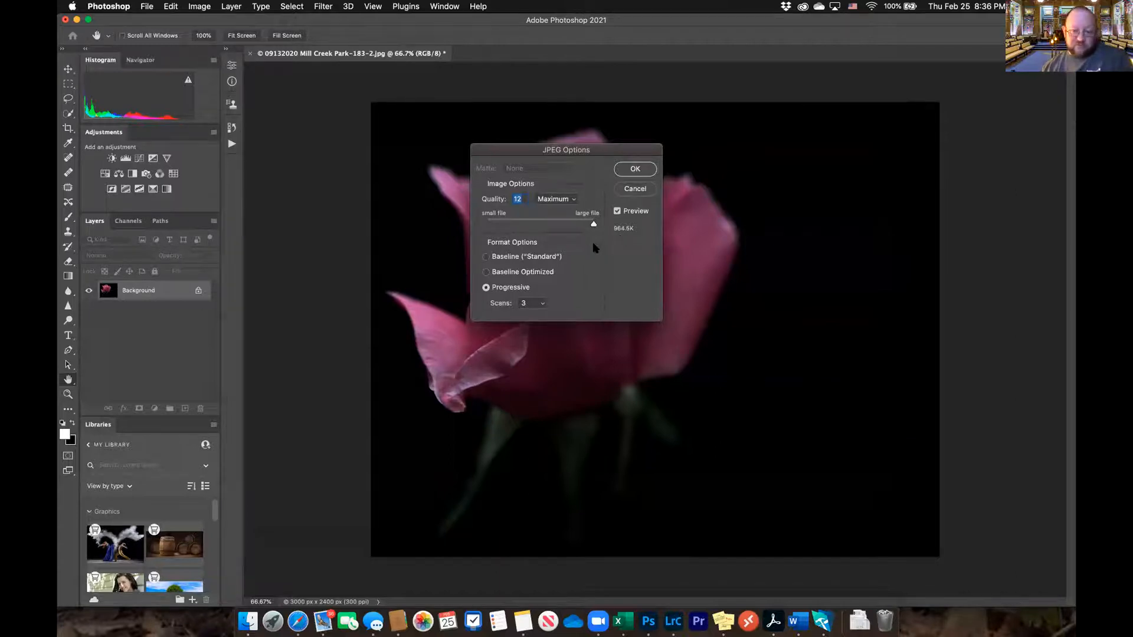
click(635, 169)
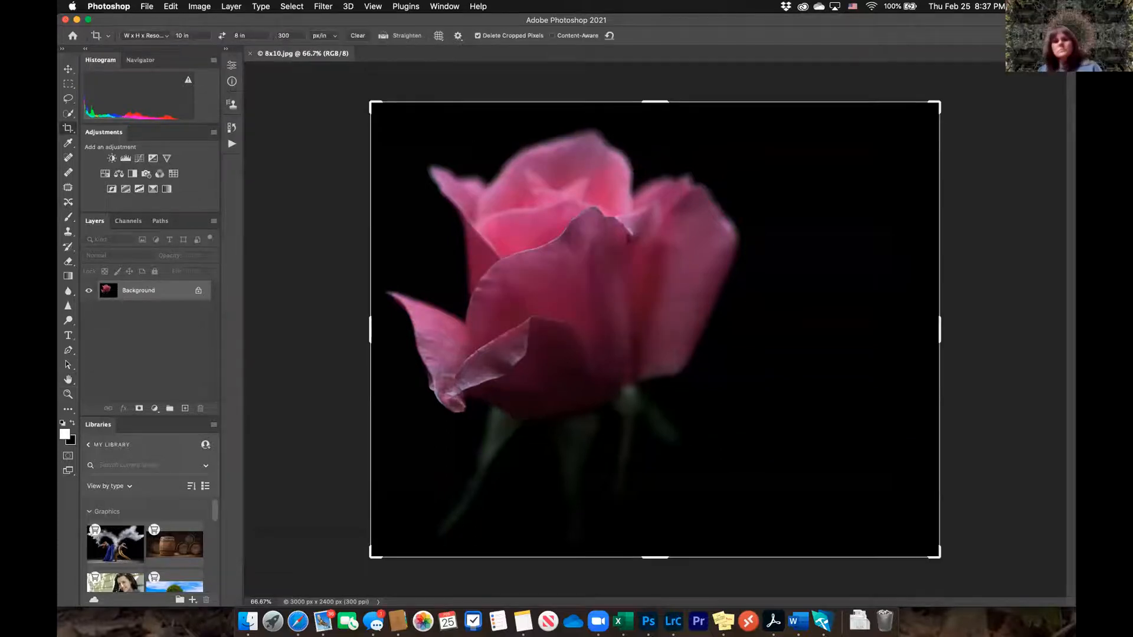
View the details of 8x10.jpg in the 2021 Uploads folder on the desktop
drag(298, 22, 298, 133)
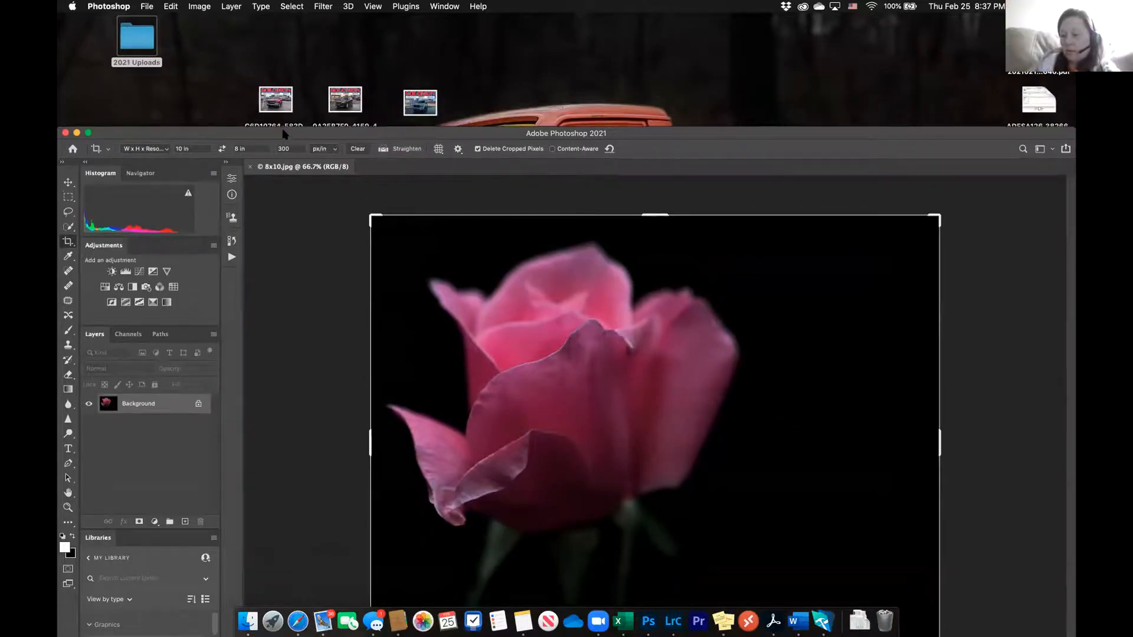
drag(283, 137, 283, 126)
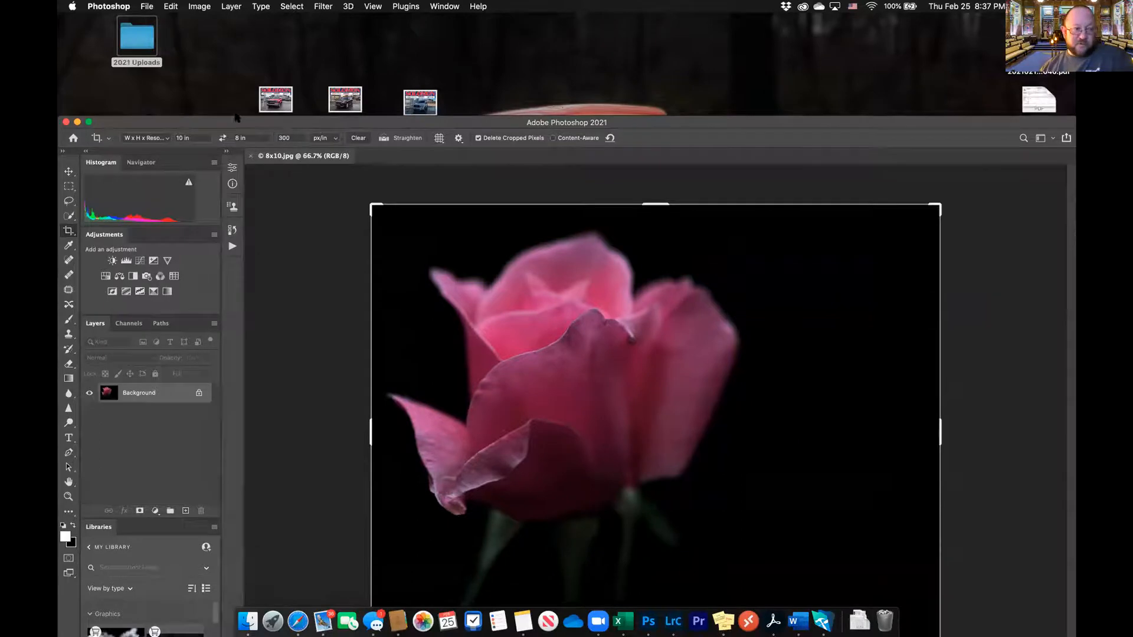
double_click(149, 43)
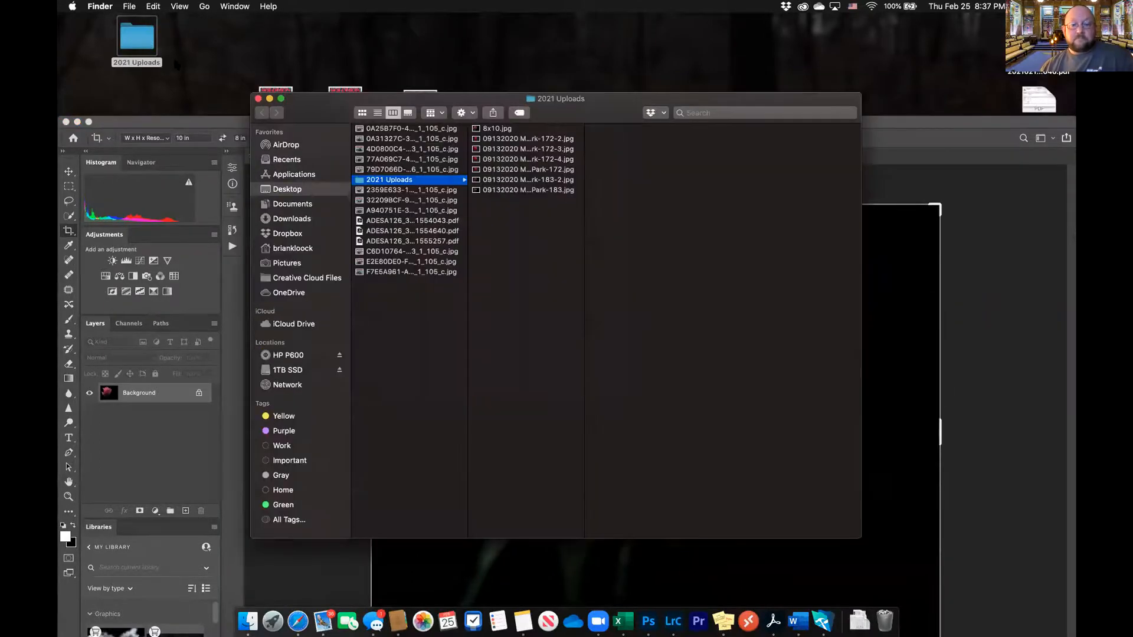
click(481, 130)
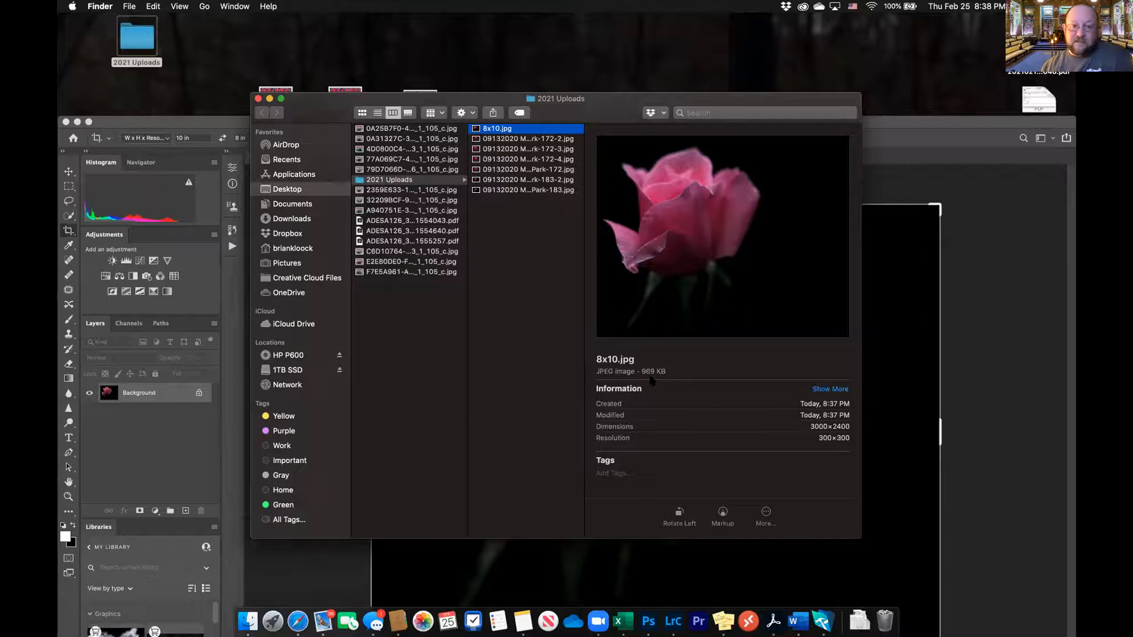
View the details of 09132020 Mill Creek Park-172-4.jpg for comparison, close the folder, and switch back to Lightroom Classic
drag(336, 113, 345, 91)
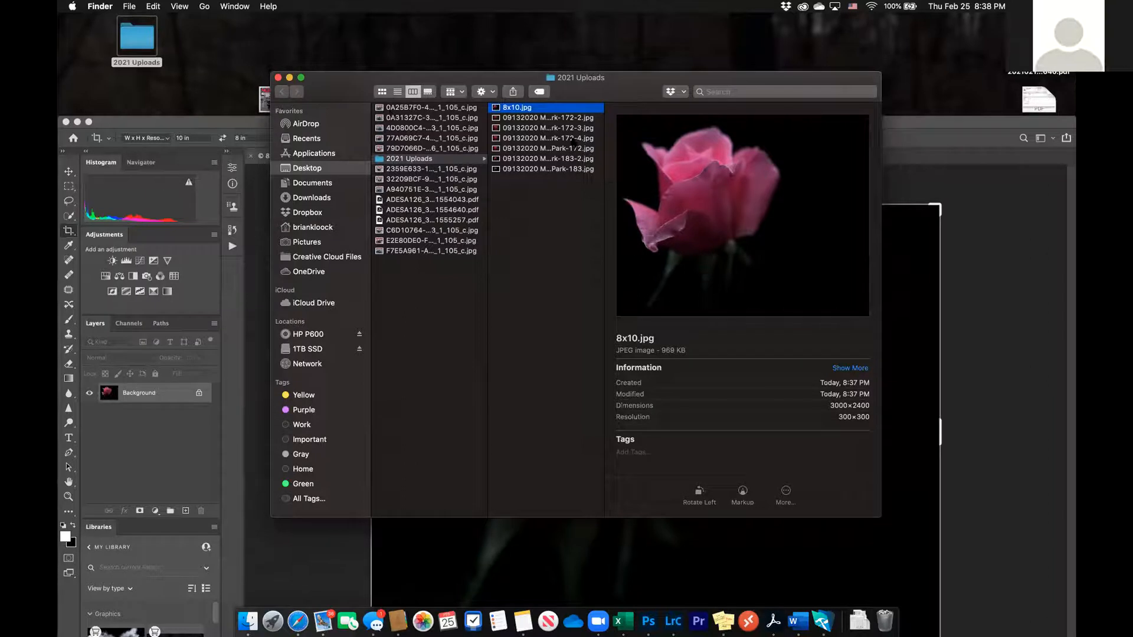
click(549, 138)
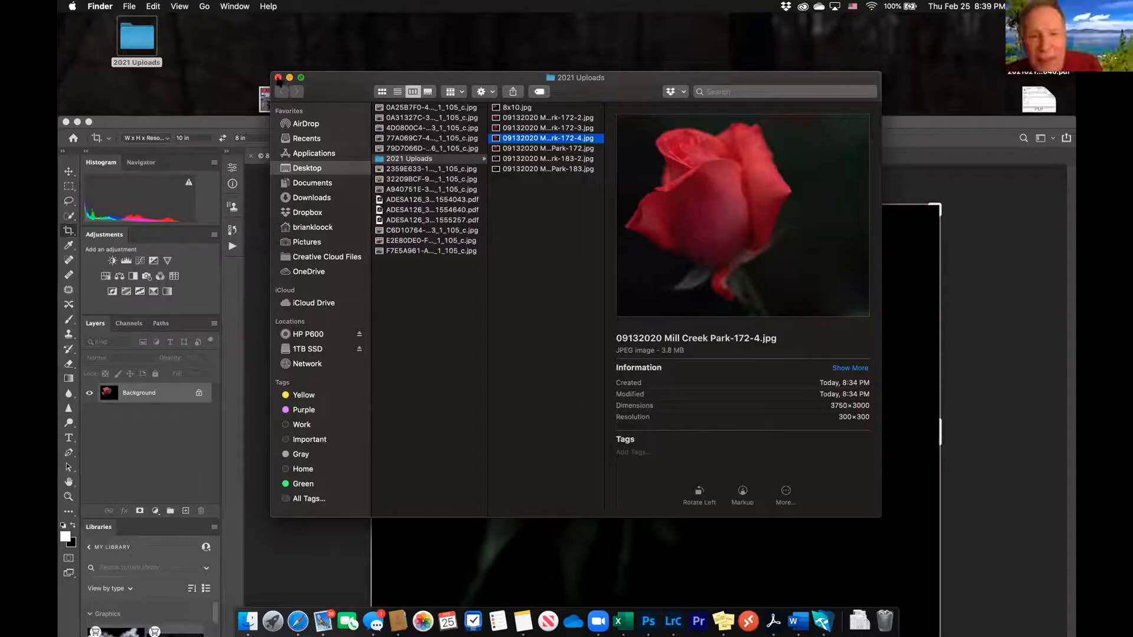
click(278, 78)
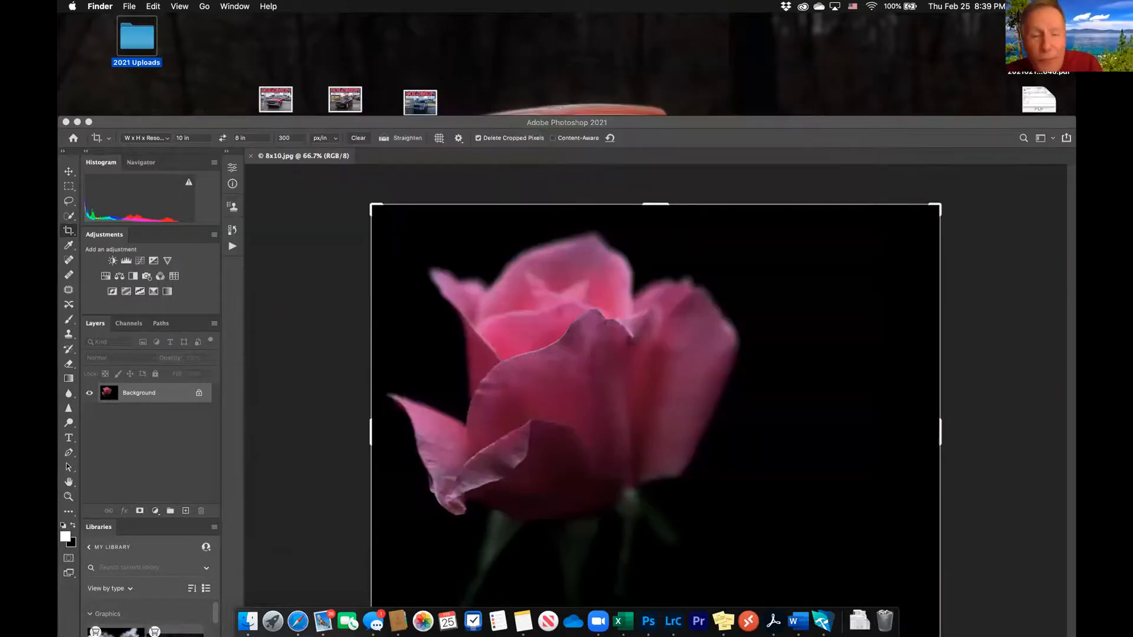
click(673, 621)
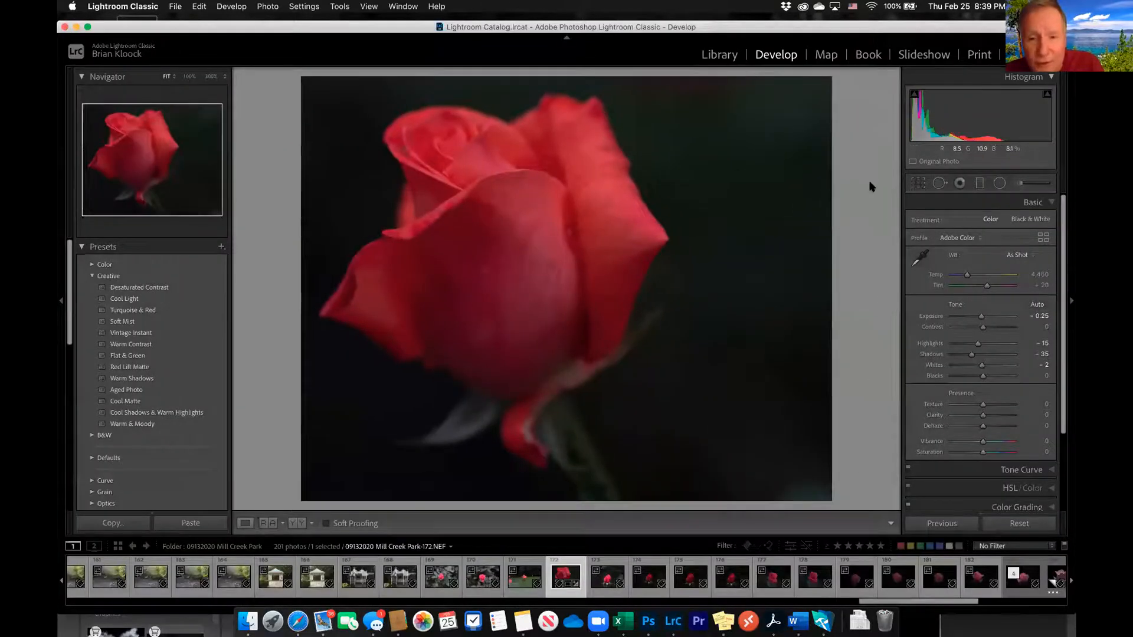
Check the red rose's crop aspect ratio, keep it at 4 x 5 / 8 x 10, and close the crop tool
click(918, 184)
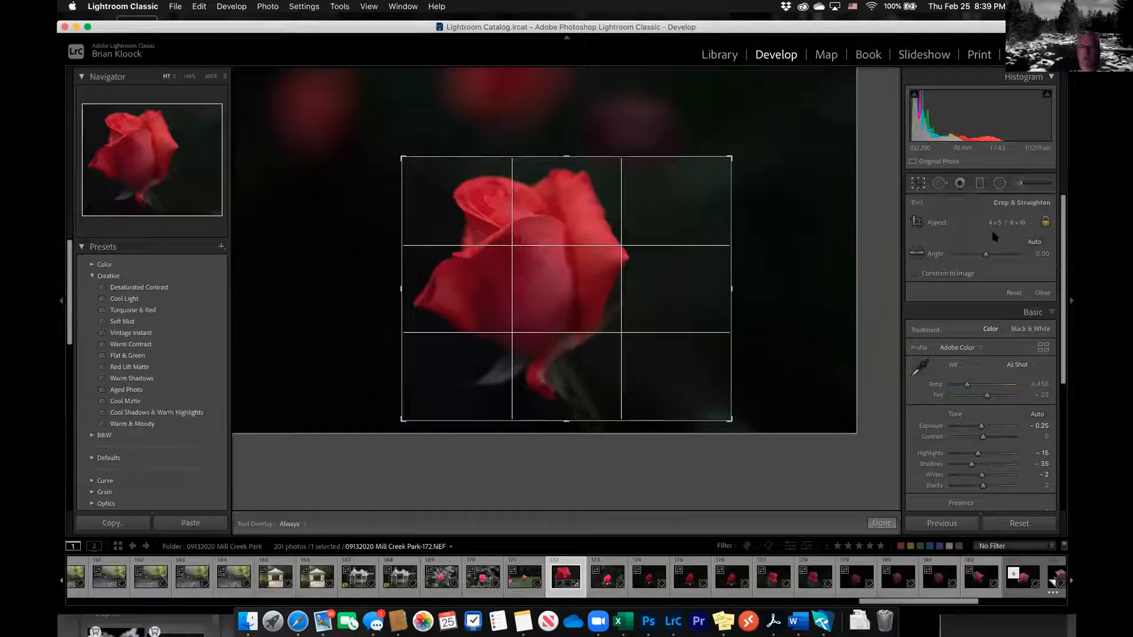
click(1007, 223)
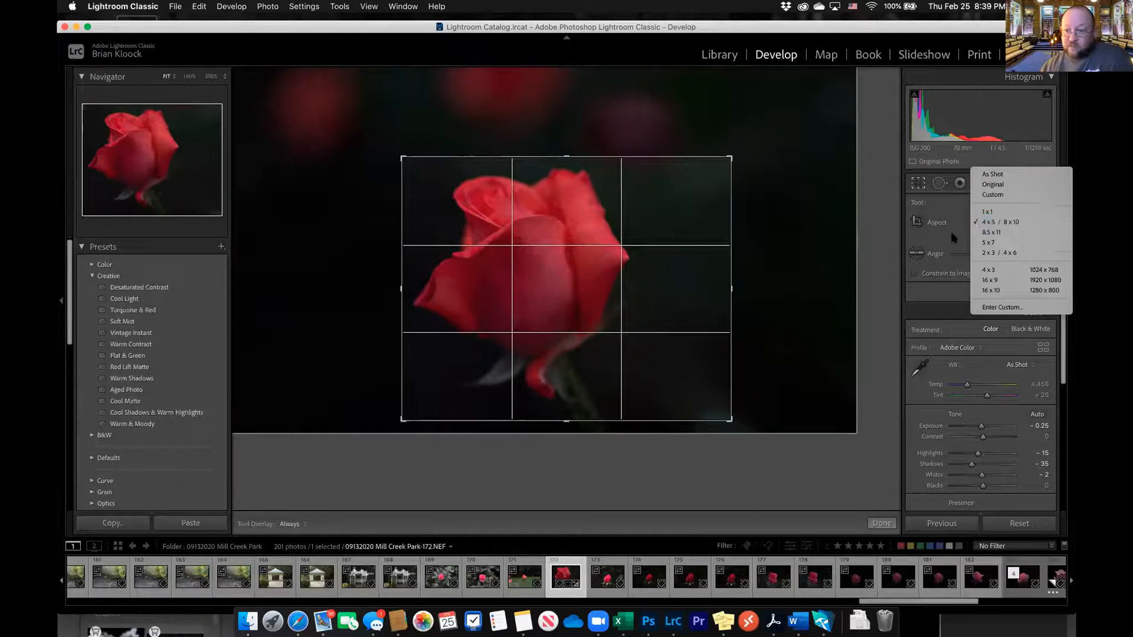
click(954, 239)
click(1014, 224)
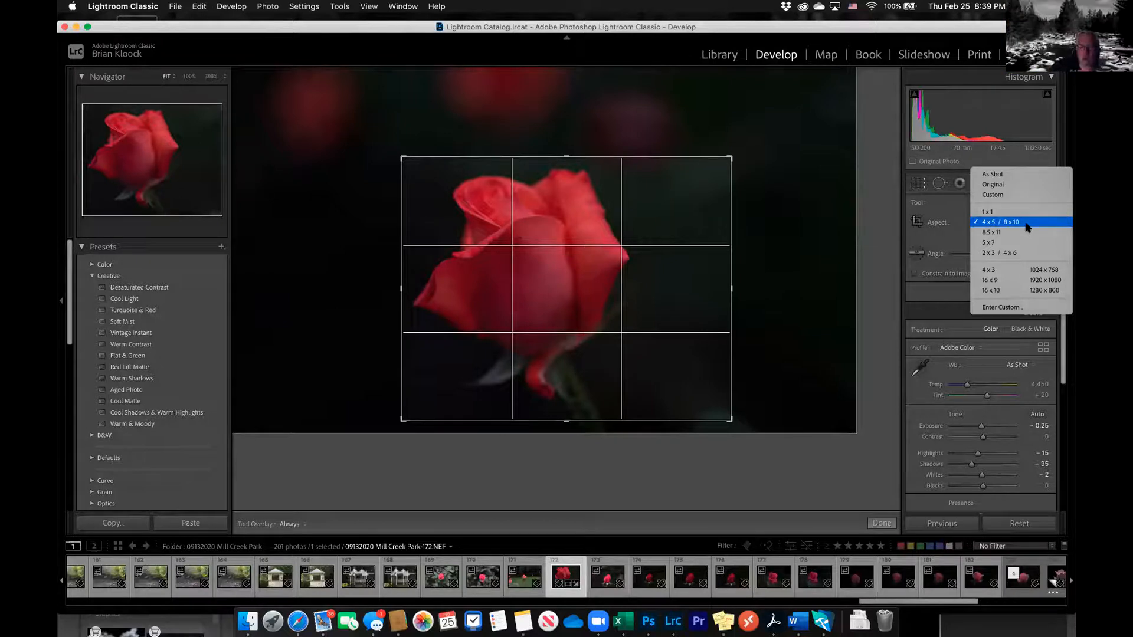
click(1027, 227)
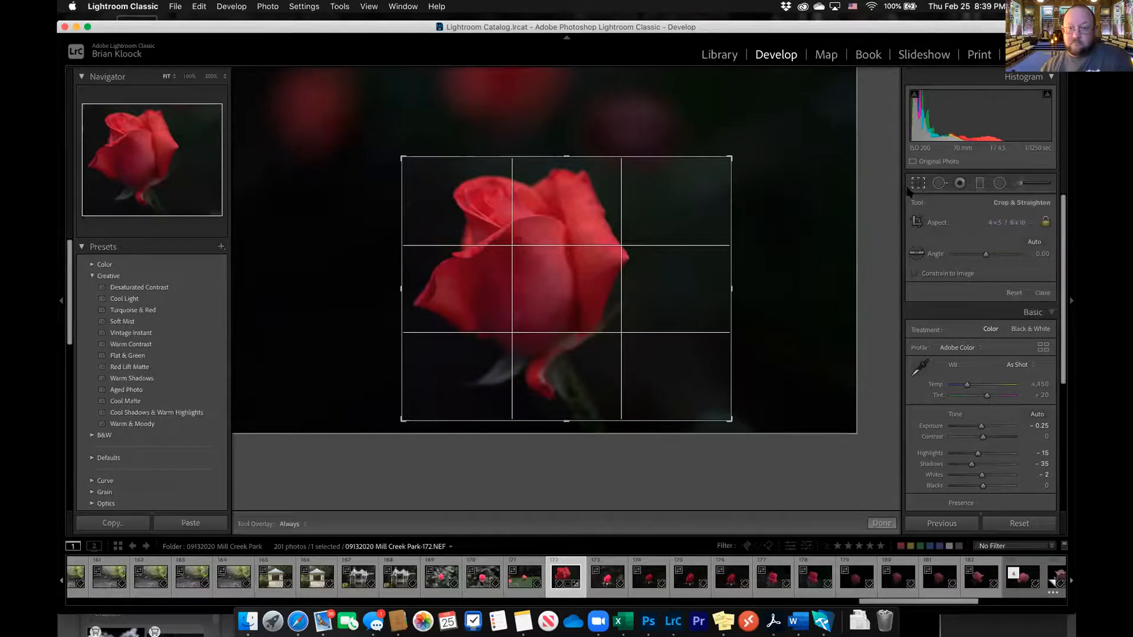
click(918, 183)
Set up an export of the red rose resized by Width & Height to 10 by 8 inches
right_click(506, 169)
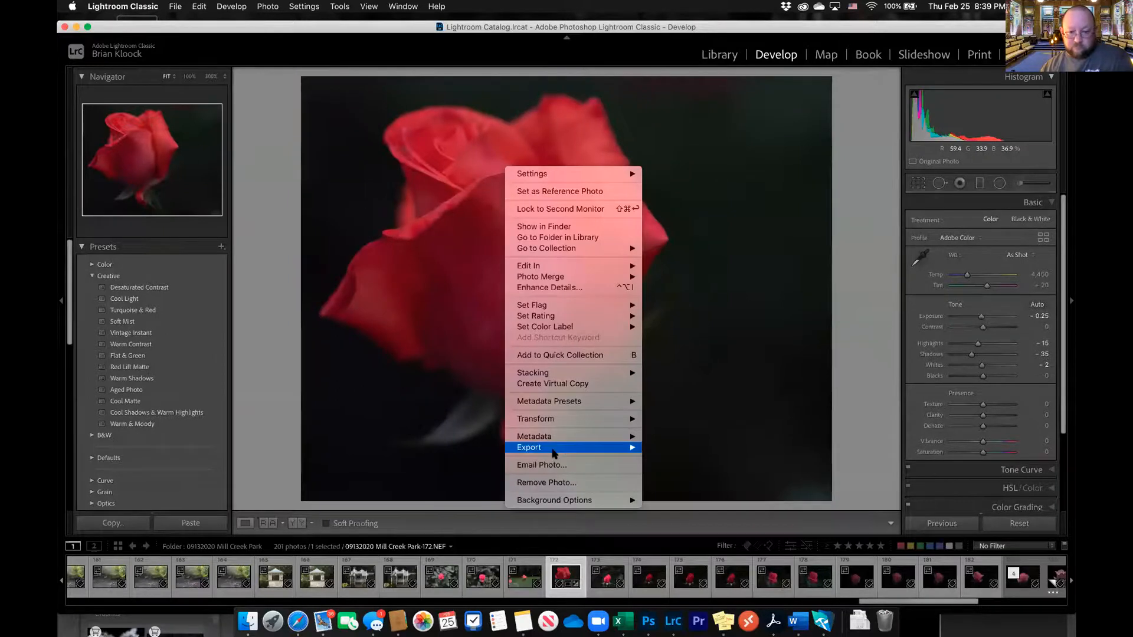
click(664, 448)
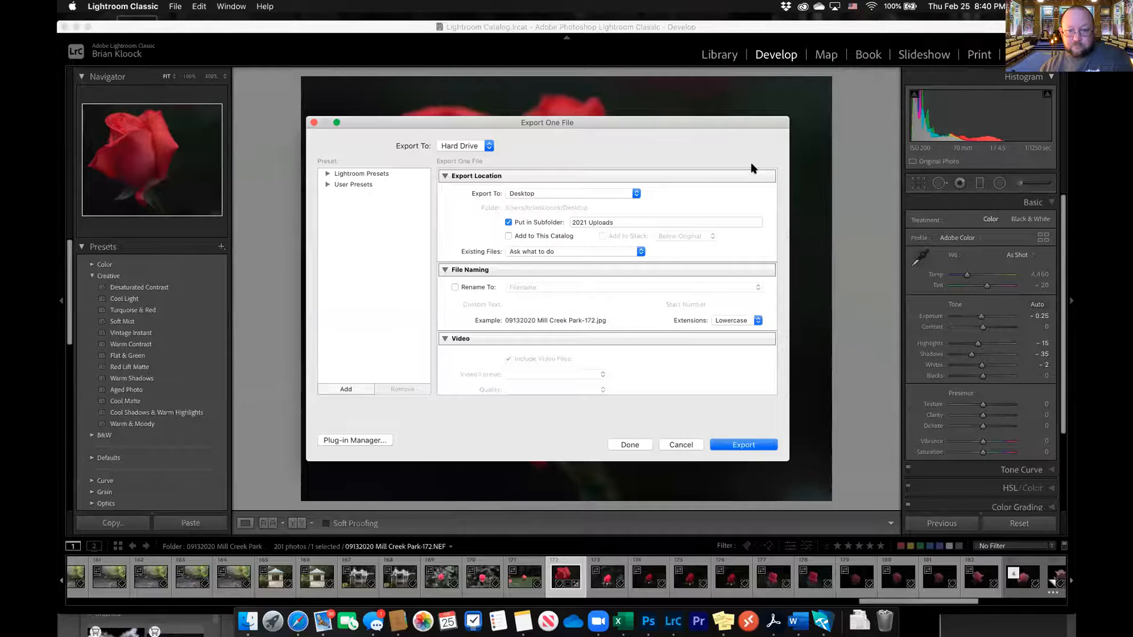
scroll(749, 174, down, 6)
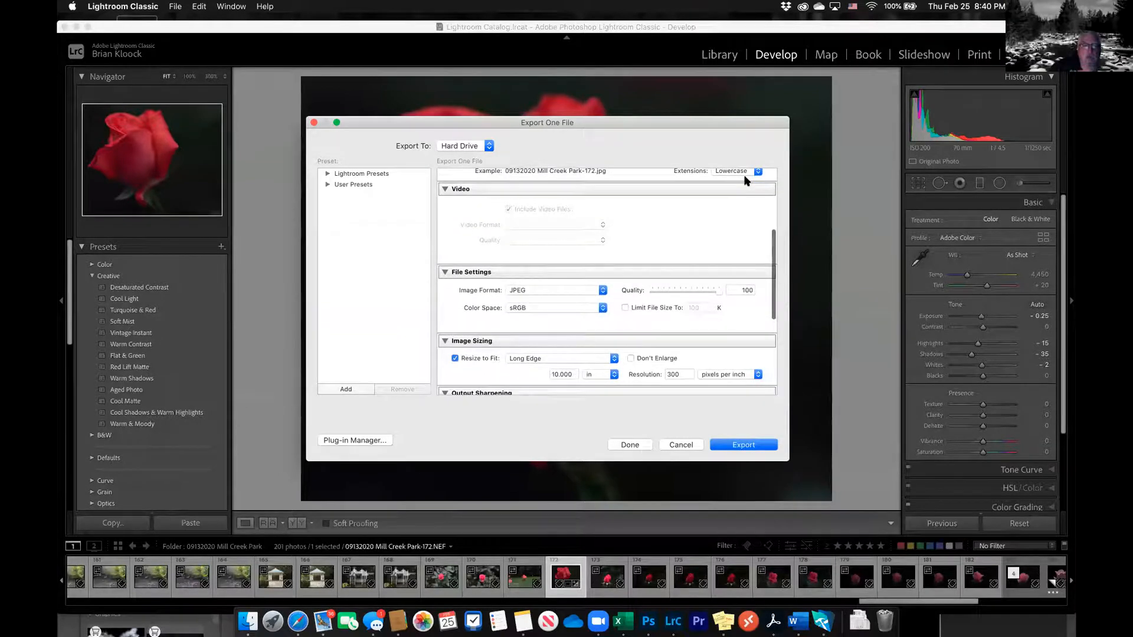
scroll(747, 180, down, 3)
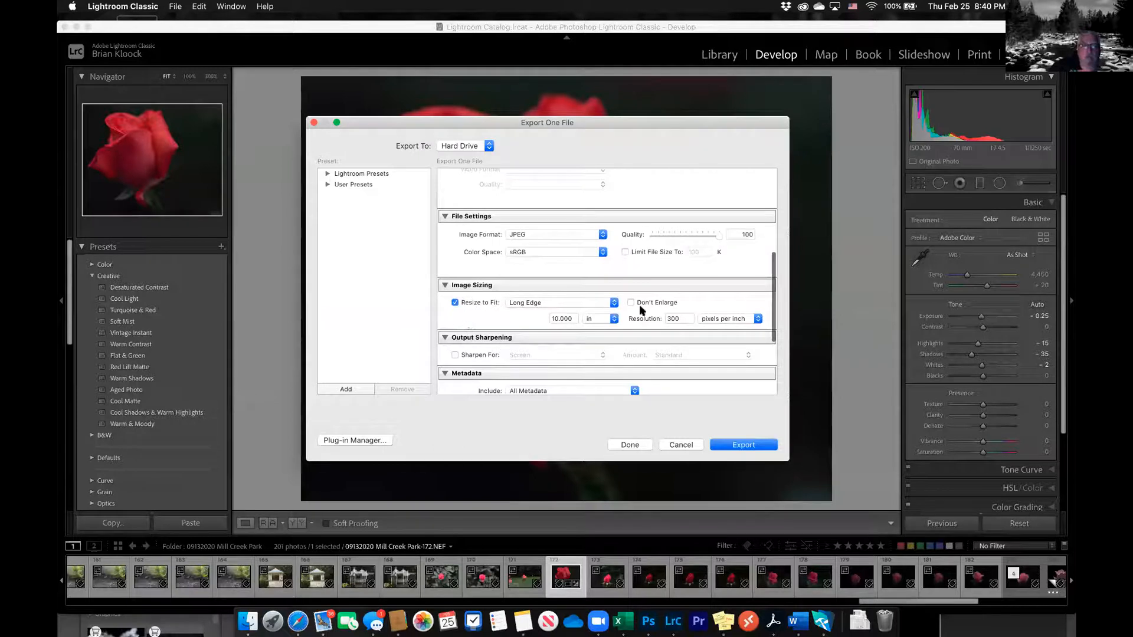
click(614, 304)
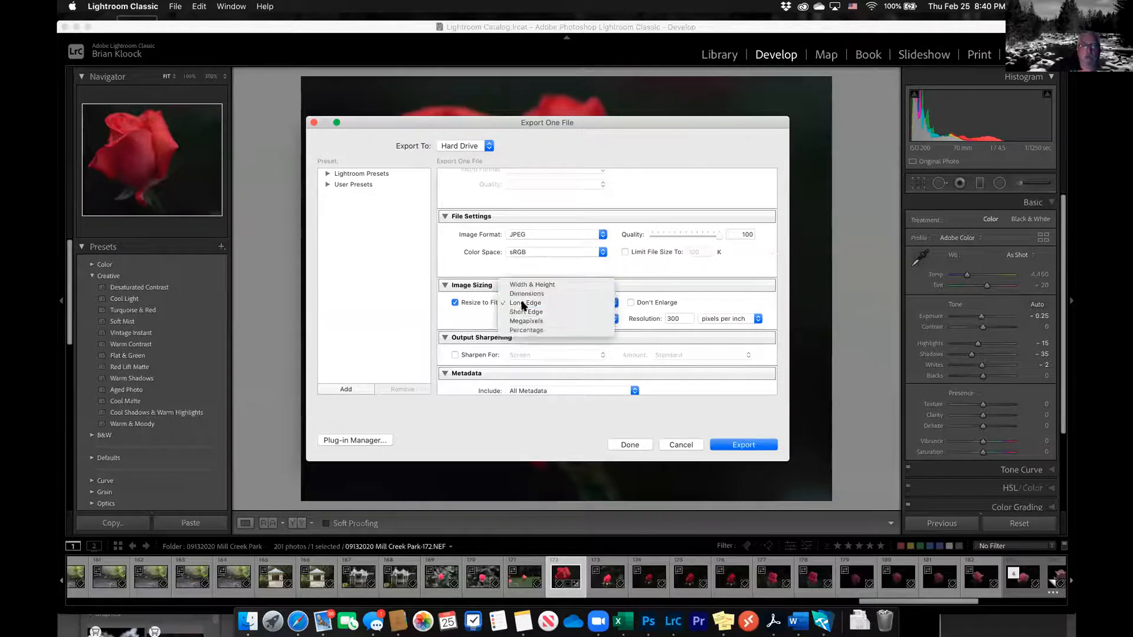
click(525, 286)
click(519, 319)
text(10)
key(Tab)
text(8)
key(Tab)
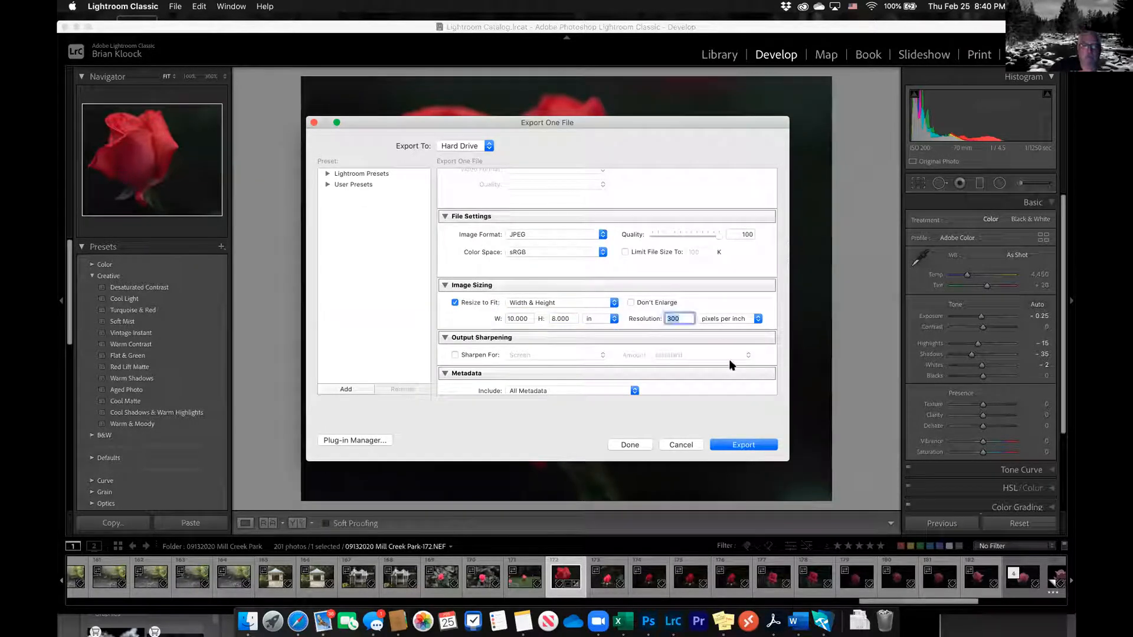
Export the red rose JPEG to the 2021 Uploads folder using a unique file name
scroll(584, 354, down, 1)
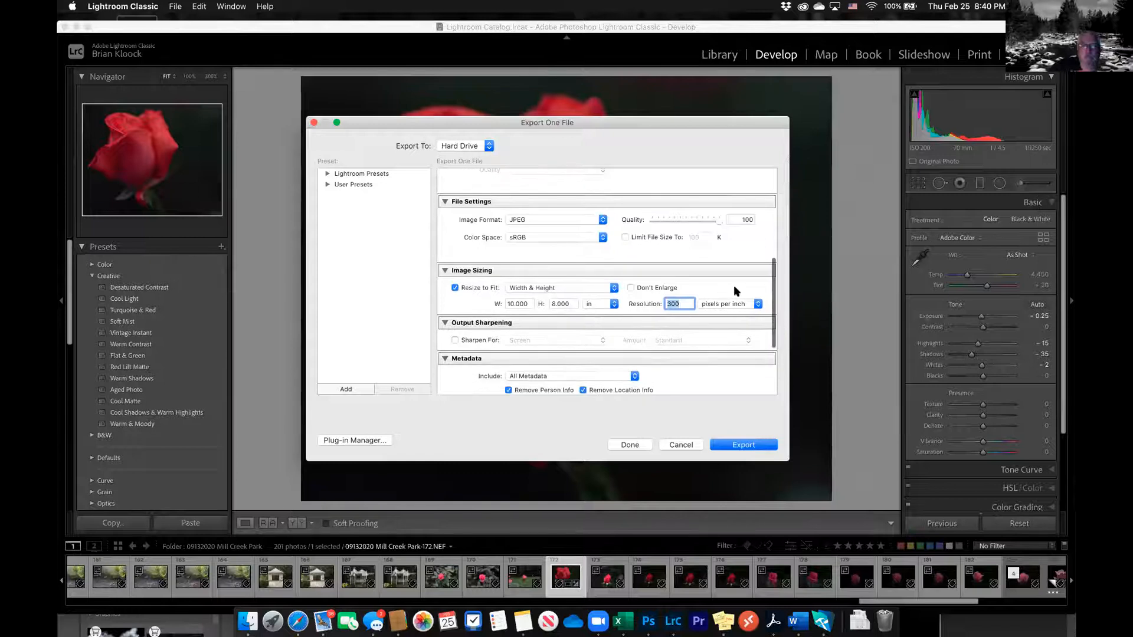
click(744, 447)
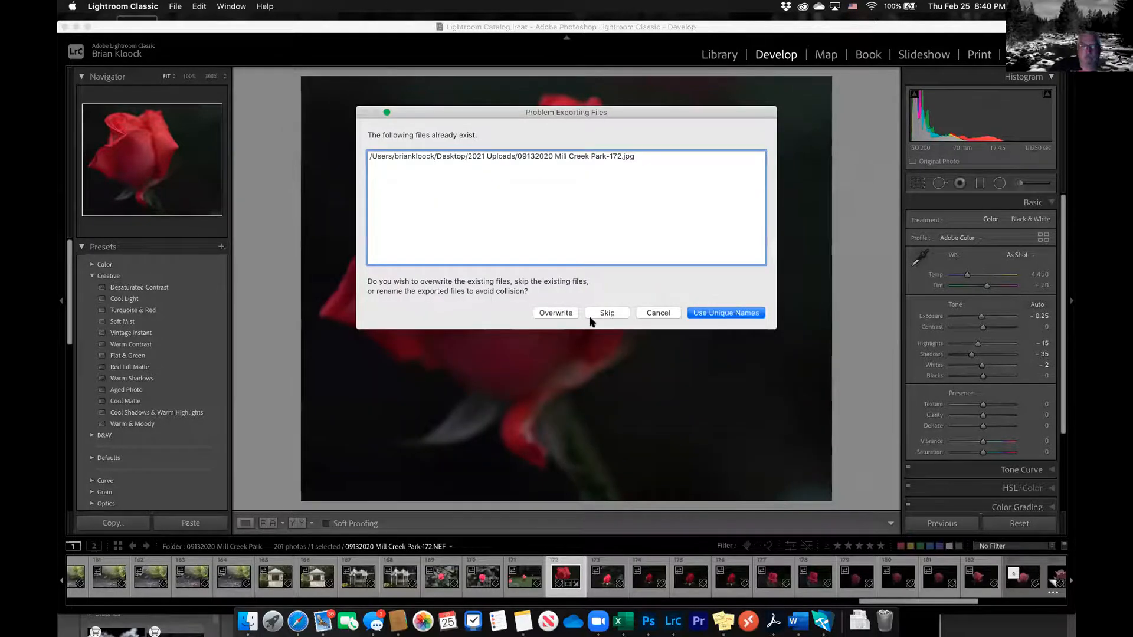
click(728, 316)
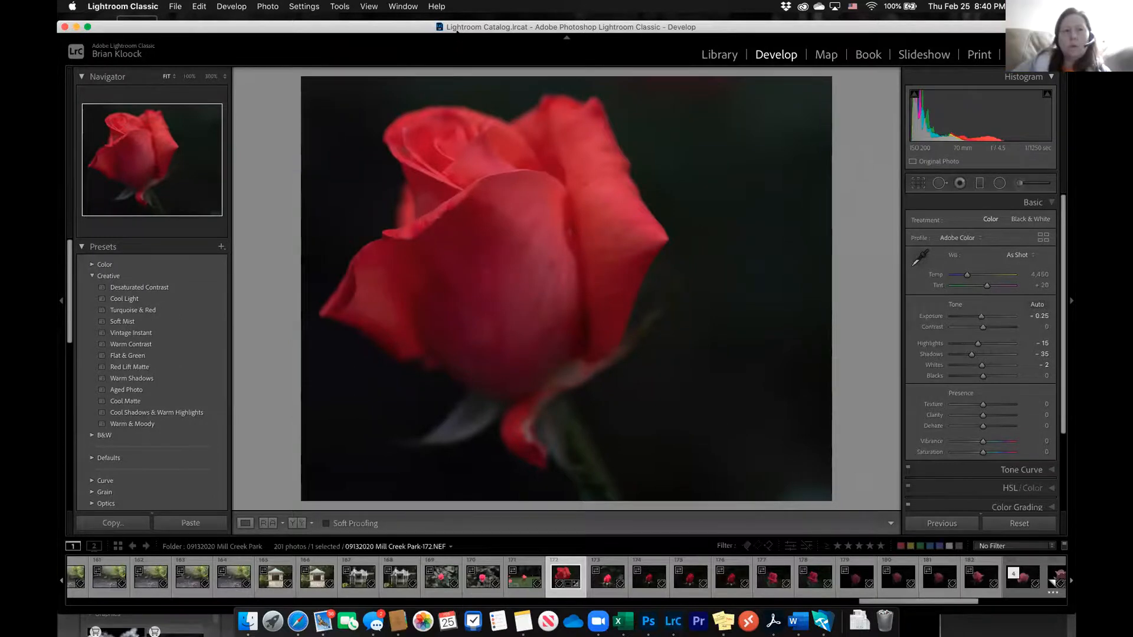
Open the 2021 Uploads folder on the desktop and compare the details of 09132020 Mill Creek Park-172-5.jpg with those of 8x10.jpg
drag(457, 24, 457, 76)
double_click(136, 41)
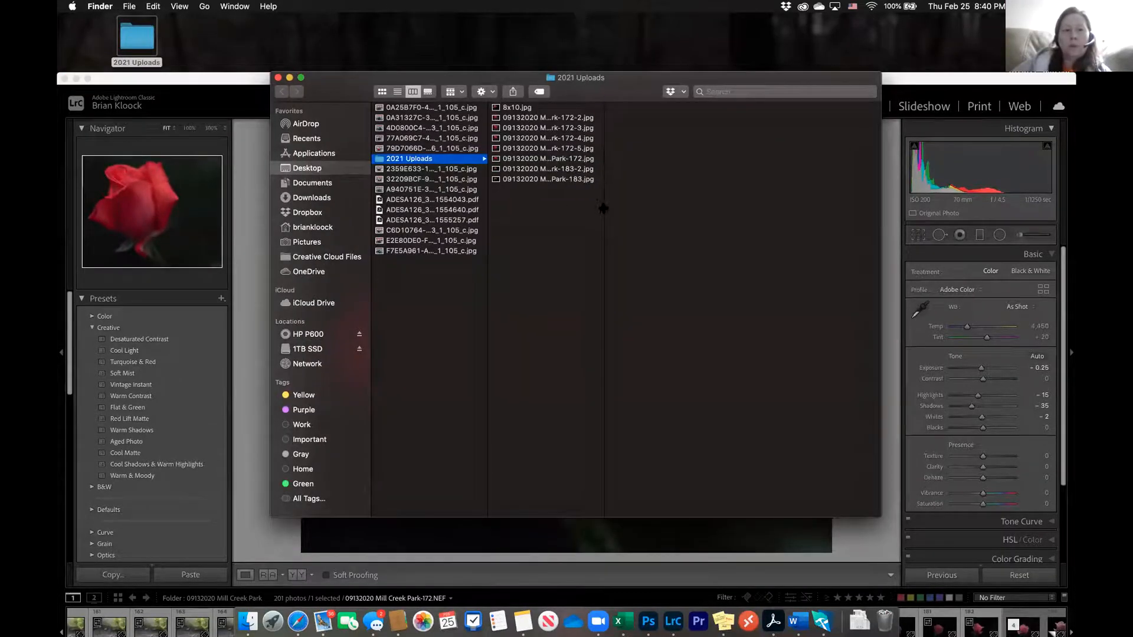
drag(604, 206, 621, 173)
click(618, 149)
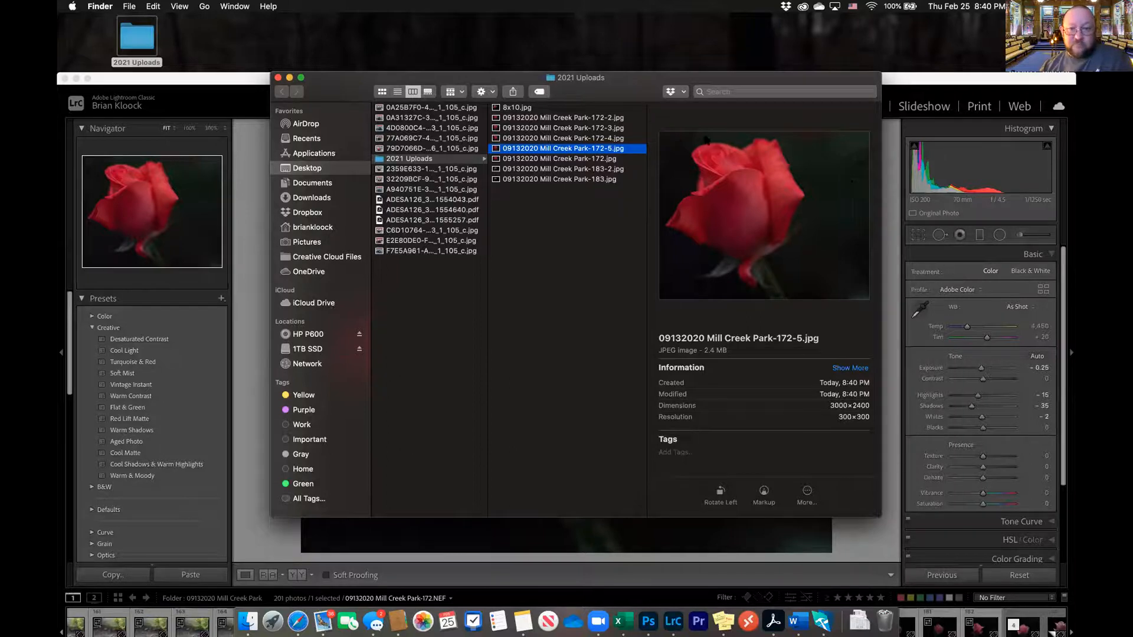
click(512, 108)
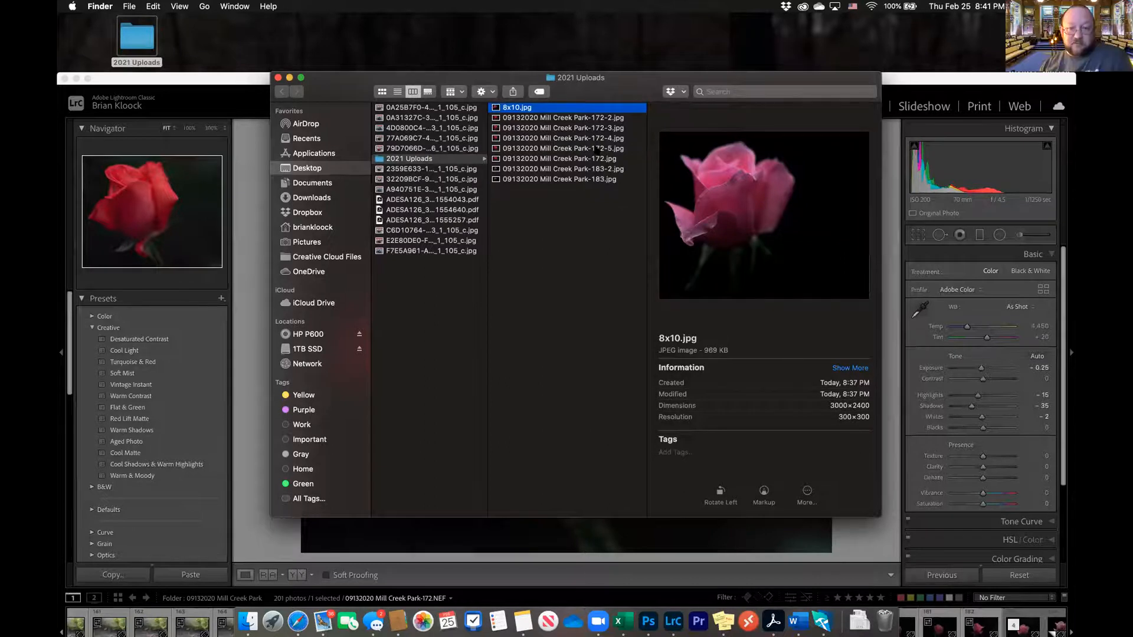
click(598, 148)
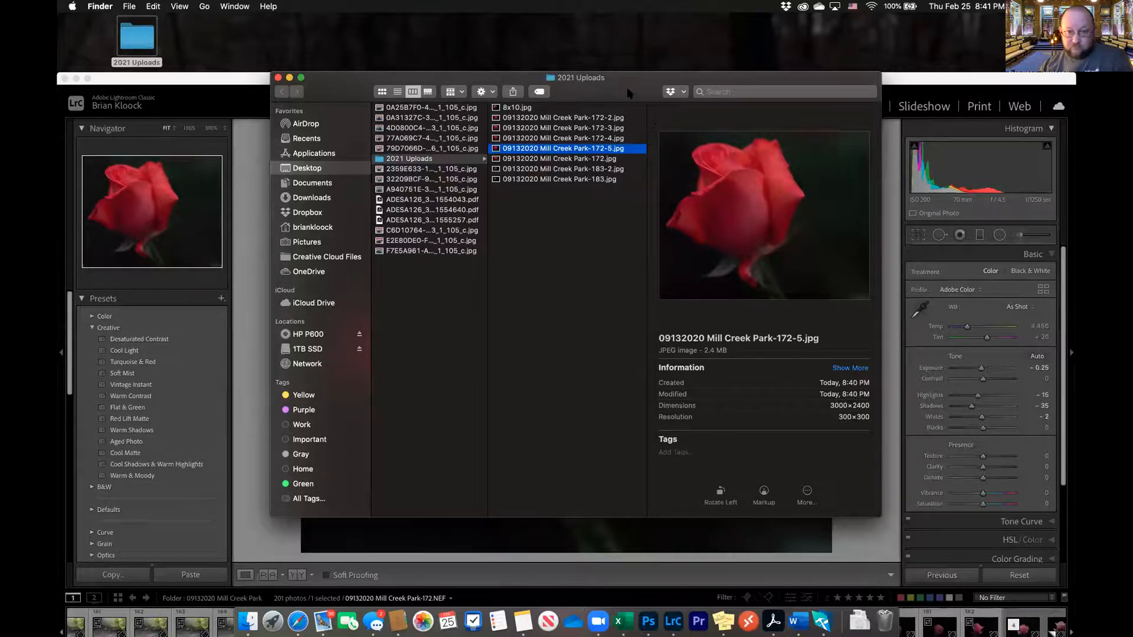
drag(629, 92, 596, 92)
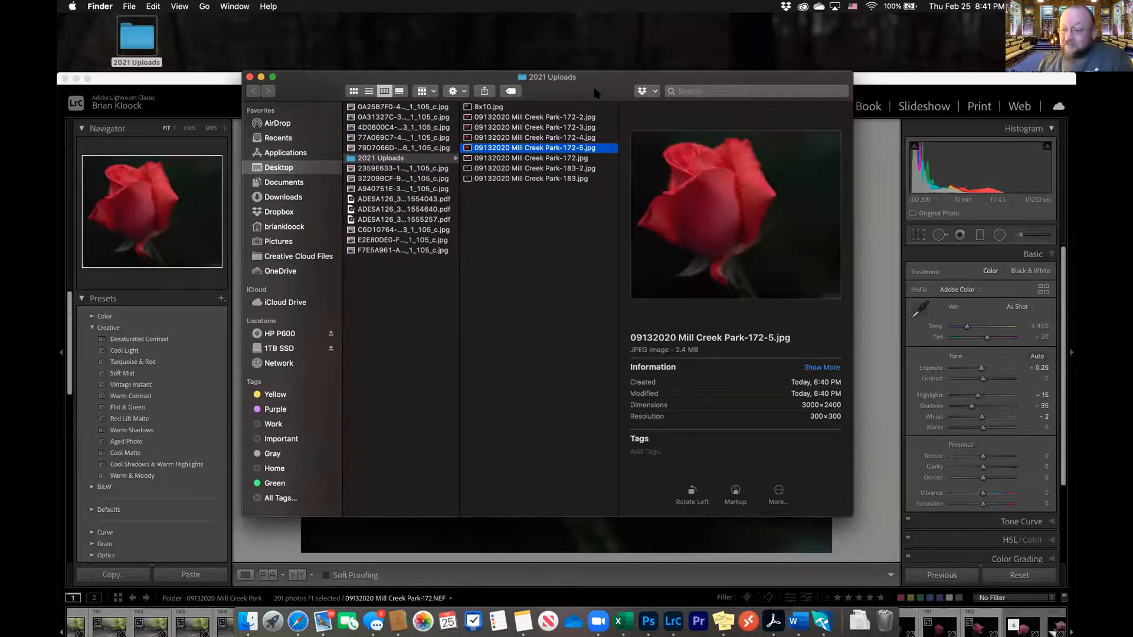
drag(595, 93, 673, 92)
drag(382, 89, 375, 91)
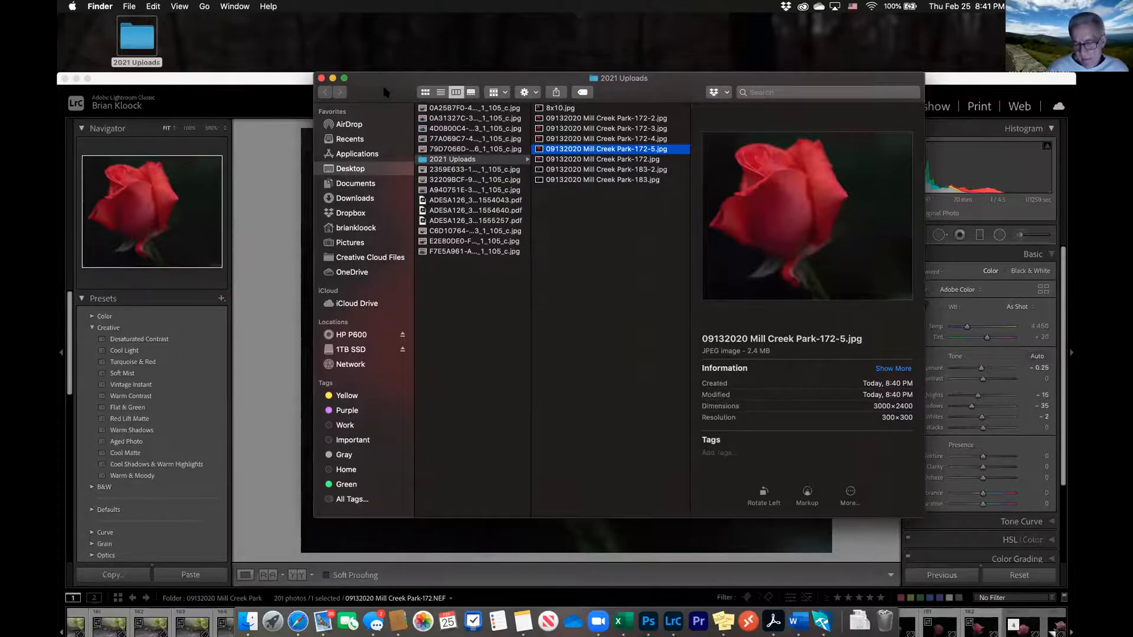
drag(386, 93, 374, 81)
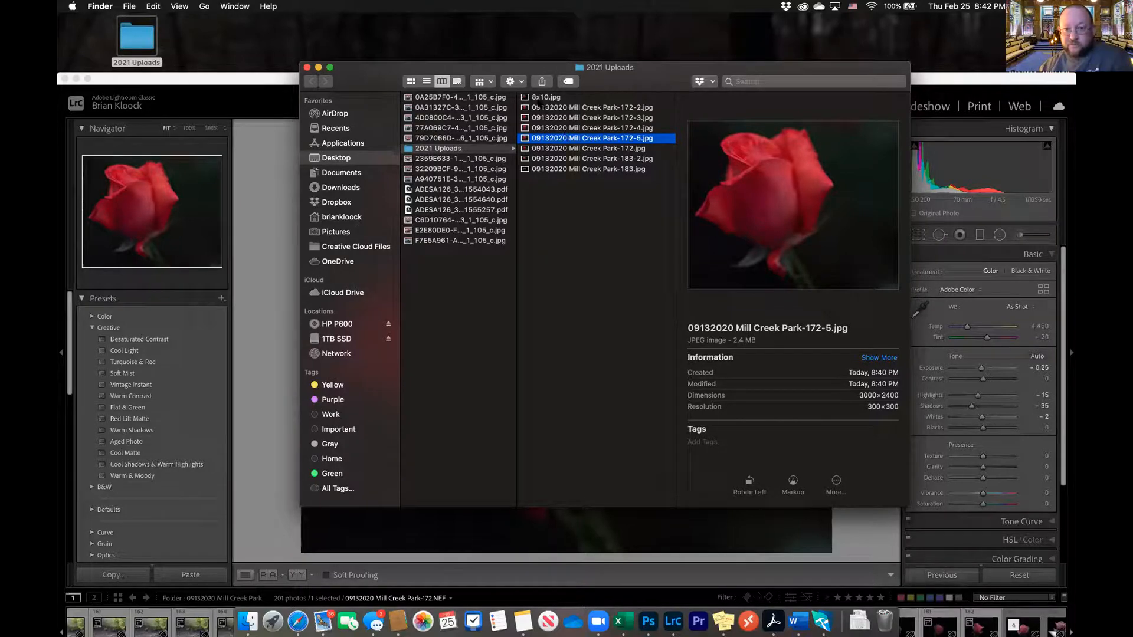
View the details of 8x10.jpg in the 2021 Uploads folder again
click(540, 98)
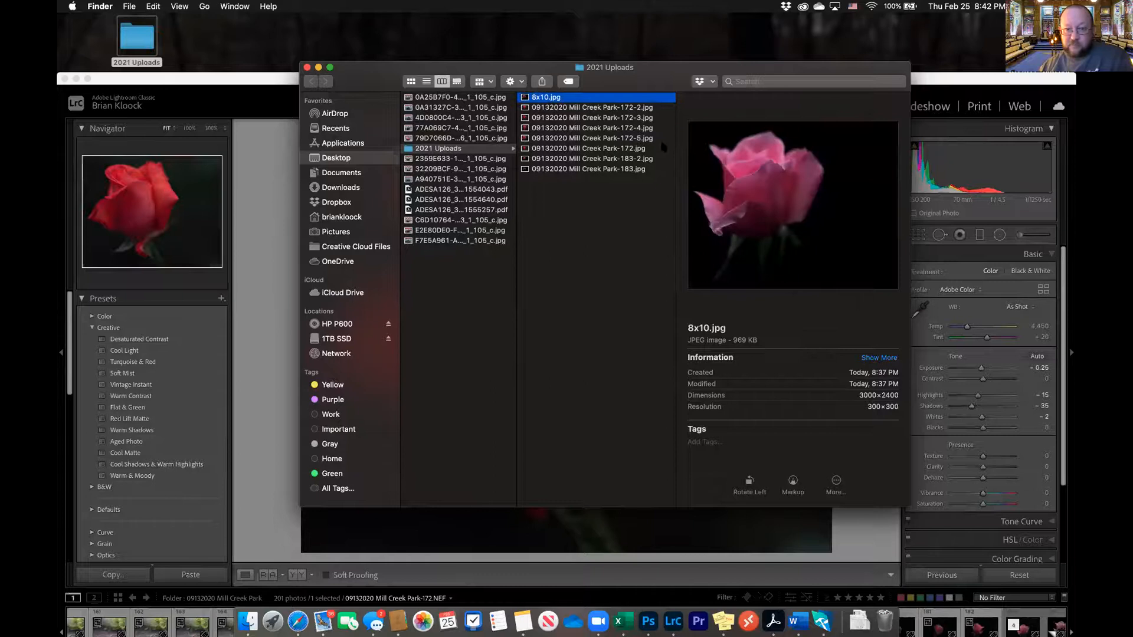
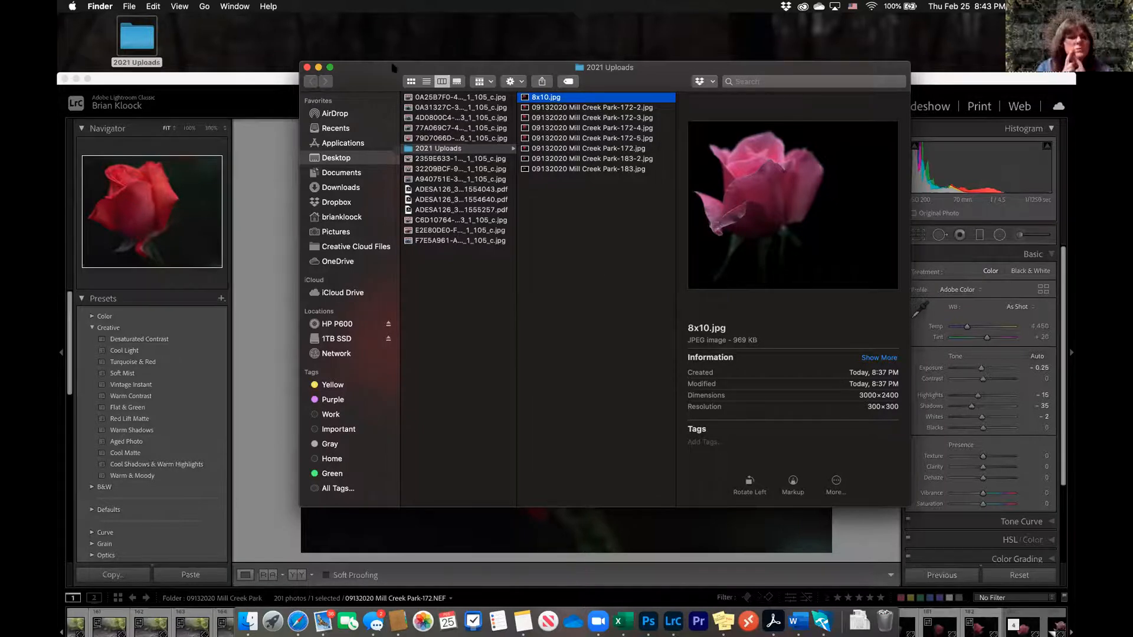
Close the 2021 Uploads folder window and bring the Lightroom Classic window to the front
drag(366, 79, 366, 79)
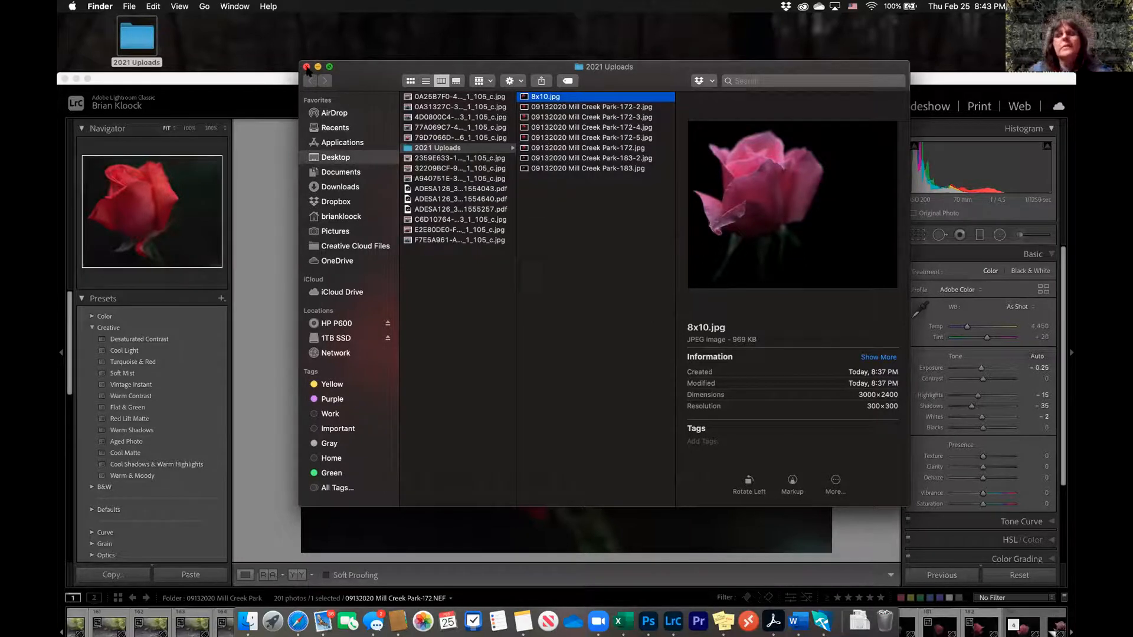
click(306, 68)
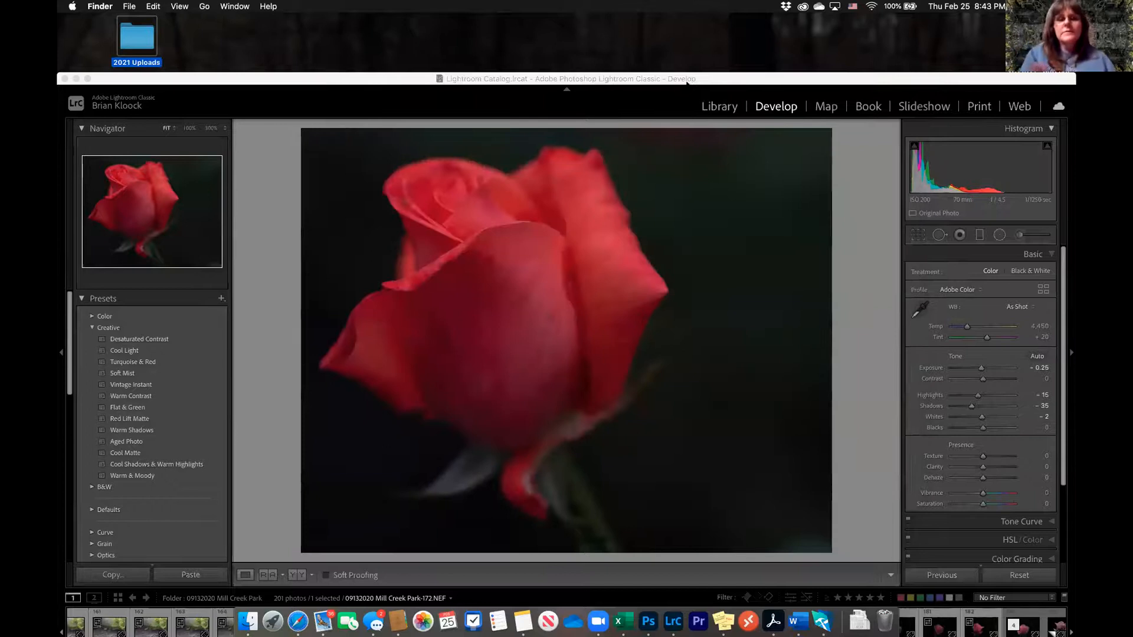
drag(712, 79, 716, 44)
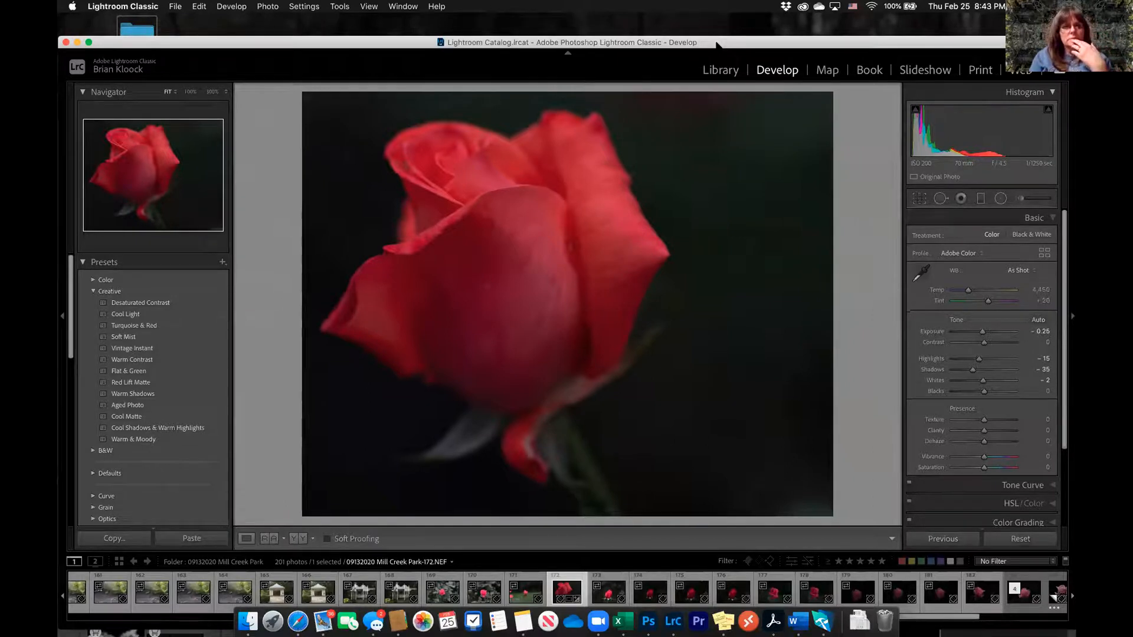
drag(717, 45, 719, 77)
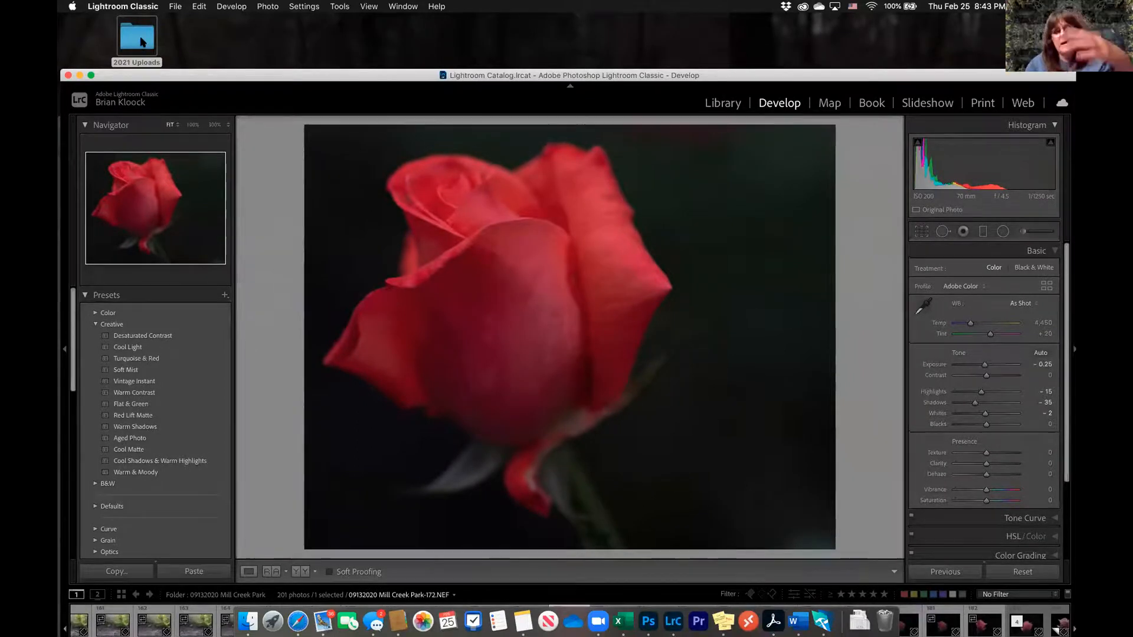
Open the 2021 Uploads folder on the desktop and display an enlarged info window for 8x10.jpg
click(144, 41)
click(540, 97)
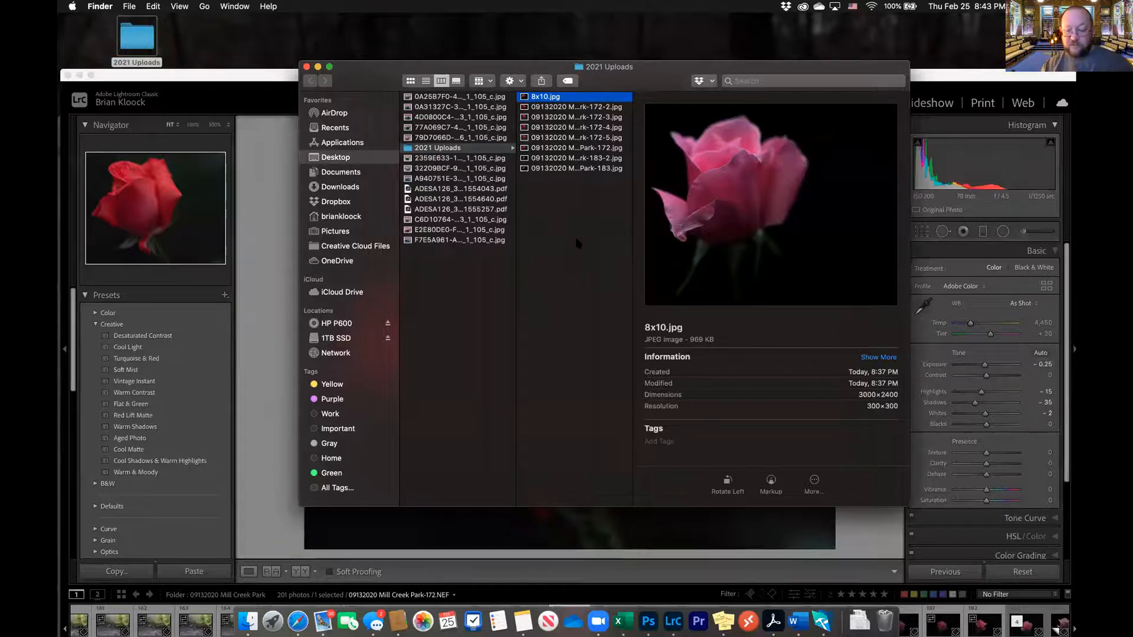
key(super+i)
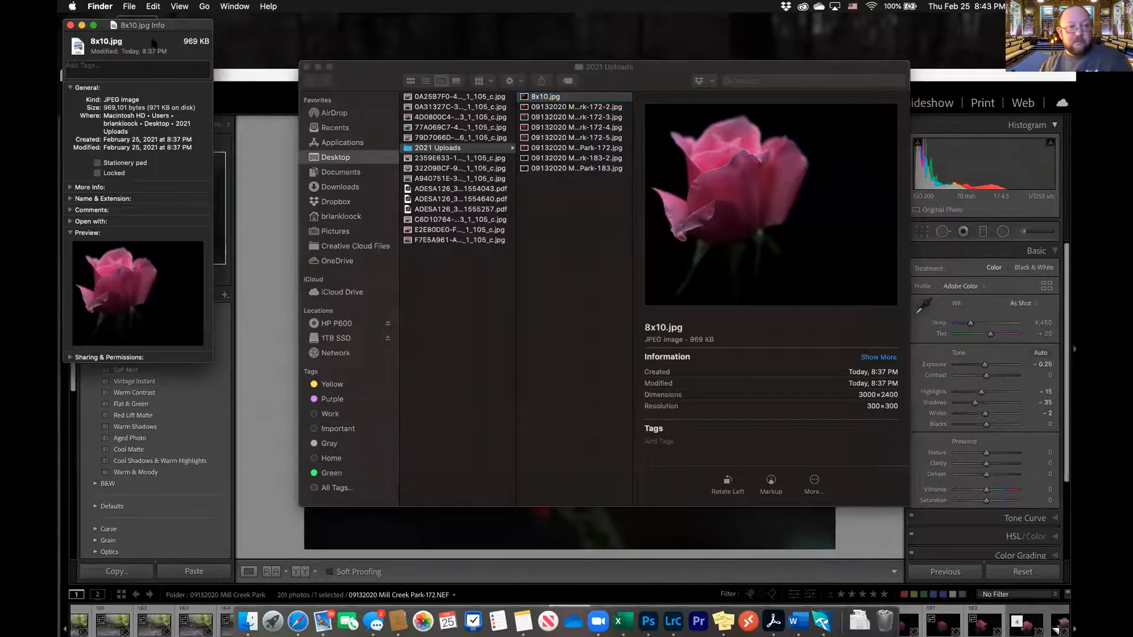
drag(178, 26, 559, 64)
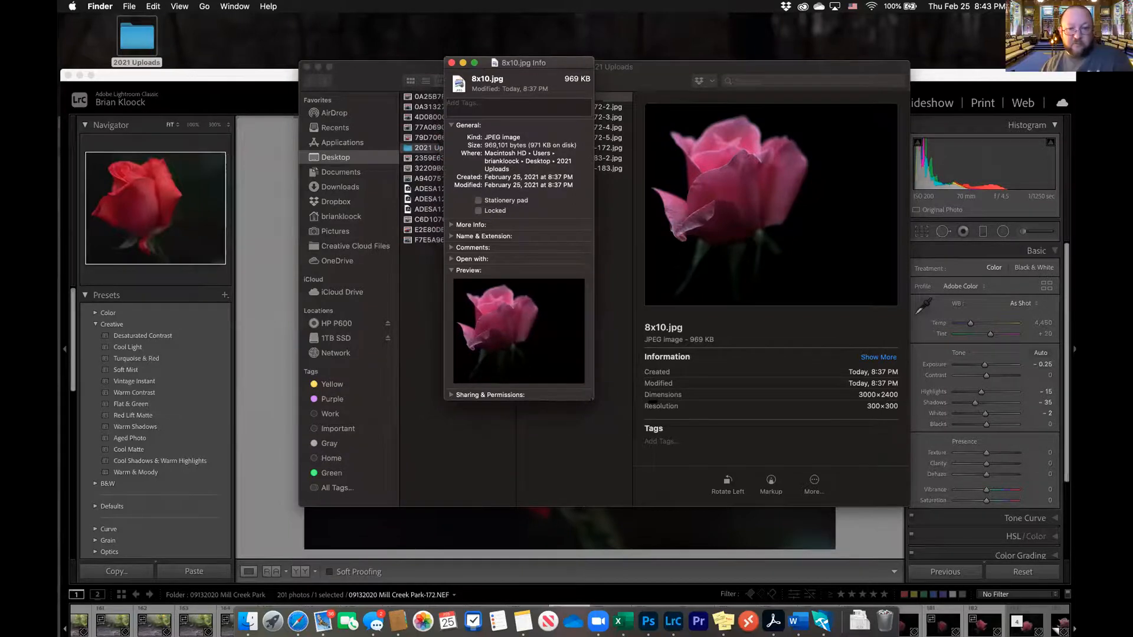
drag(592, 399, 671, 453)
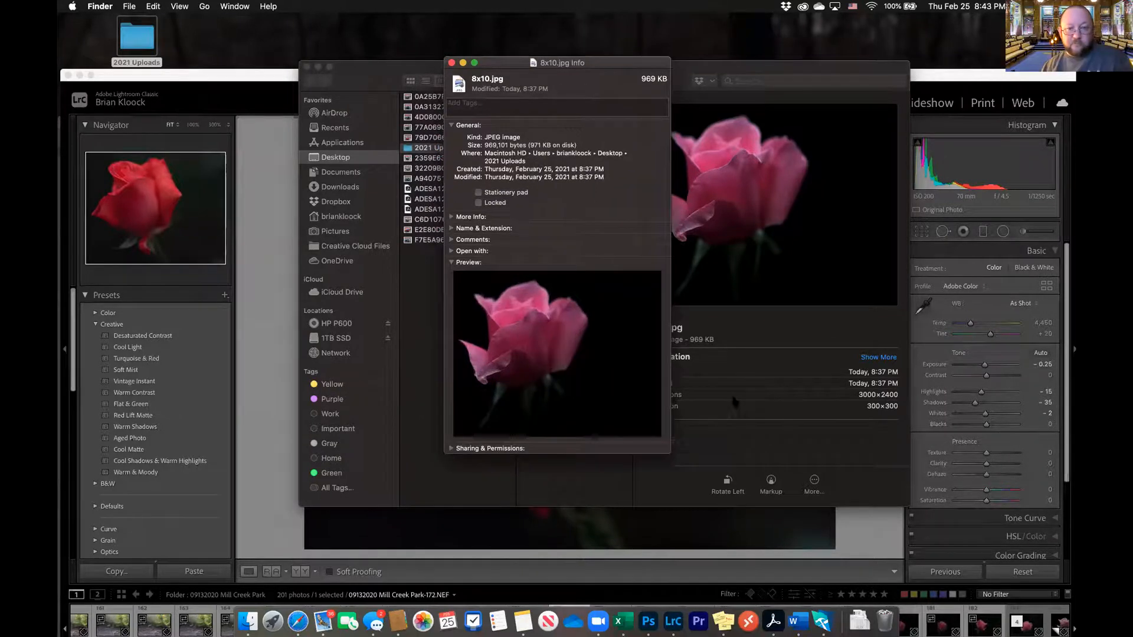
Check the Name & Extension and Open with details of 8x10.jpg, and close the info and folder windows
click(451, 229)
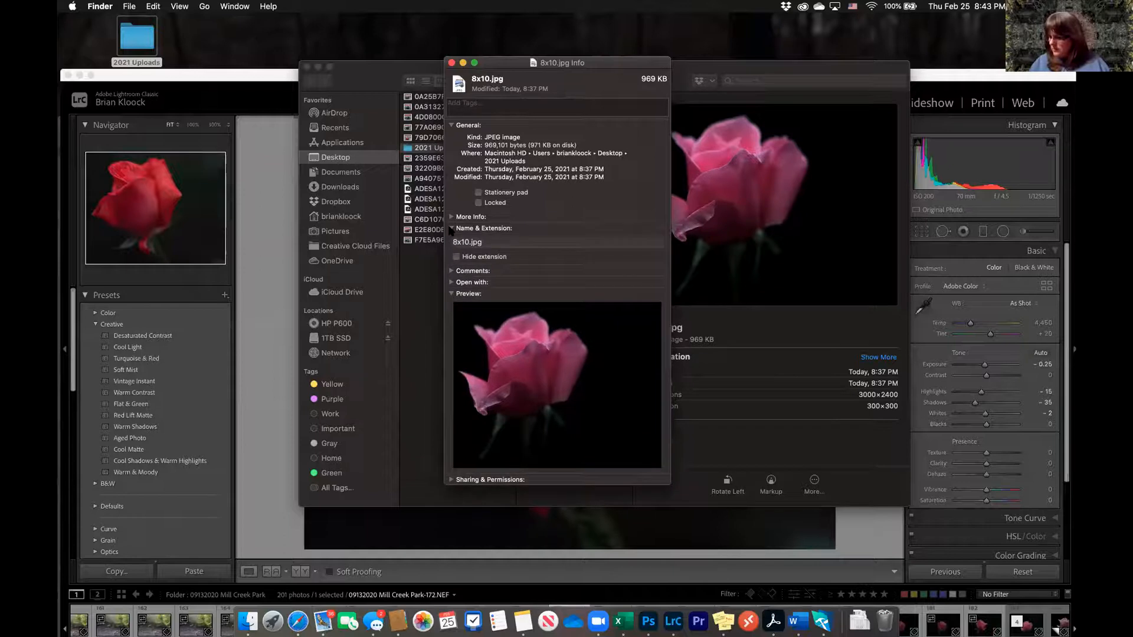
click(451, 228)
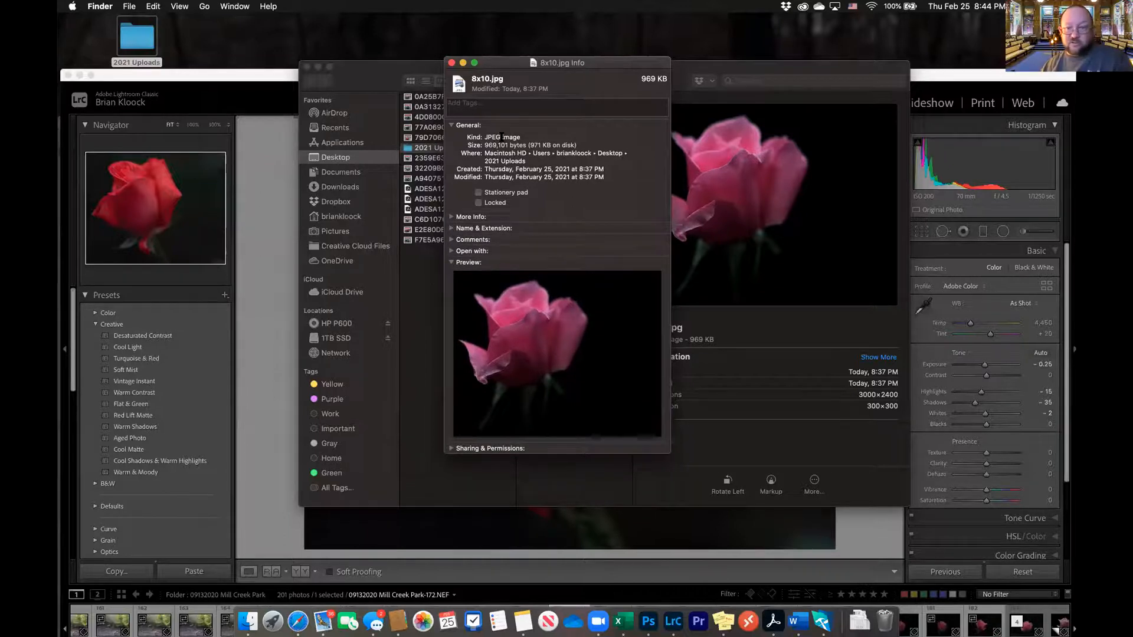
mouse_move(555, 61)
mouse_down()
mouse_move(648, 80)
mouse_move(538, 63)
mouse_up()
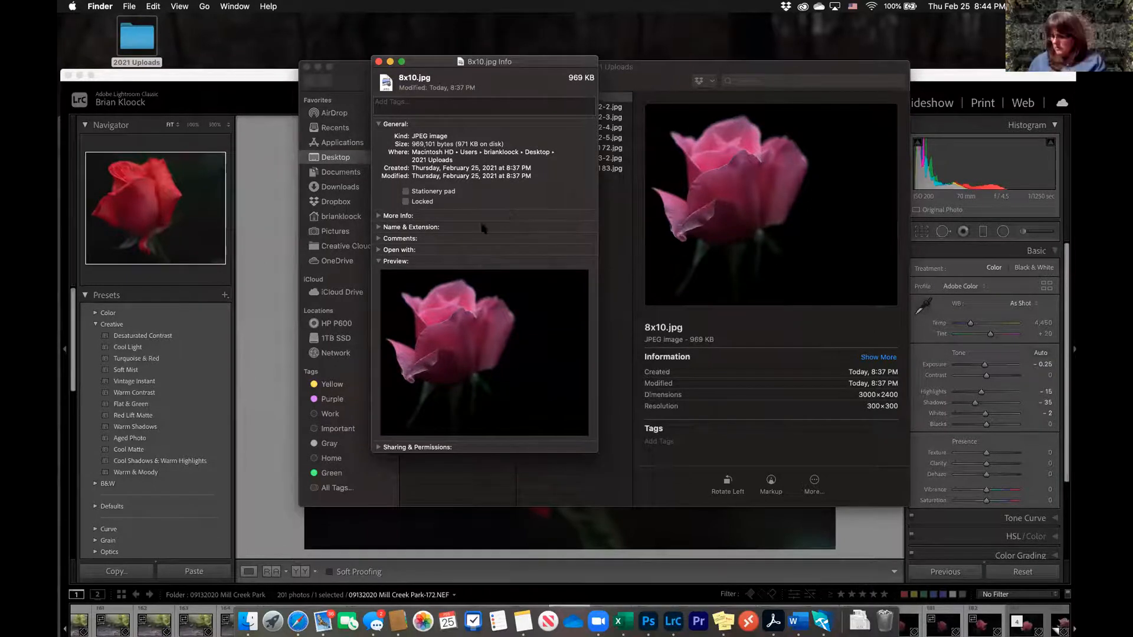
click(378, 250)
click(378, 251)
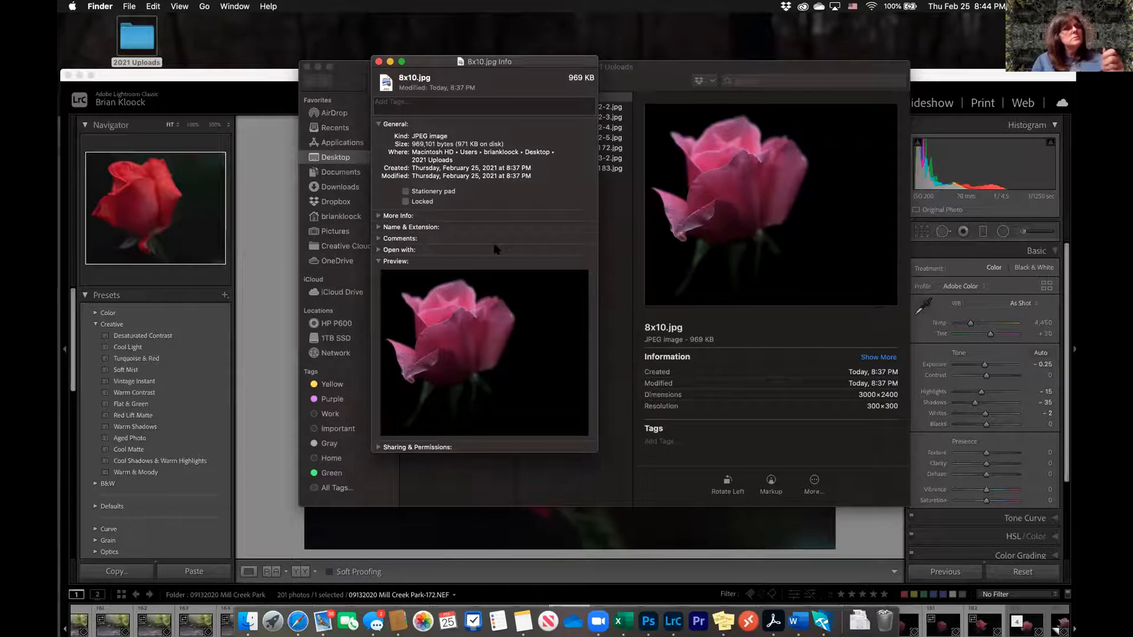
click(379, 61)
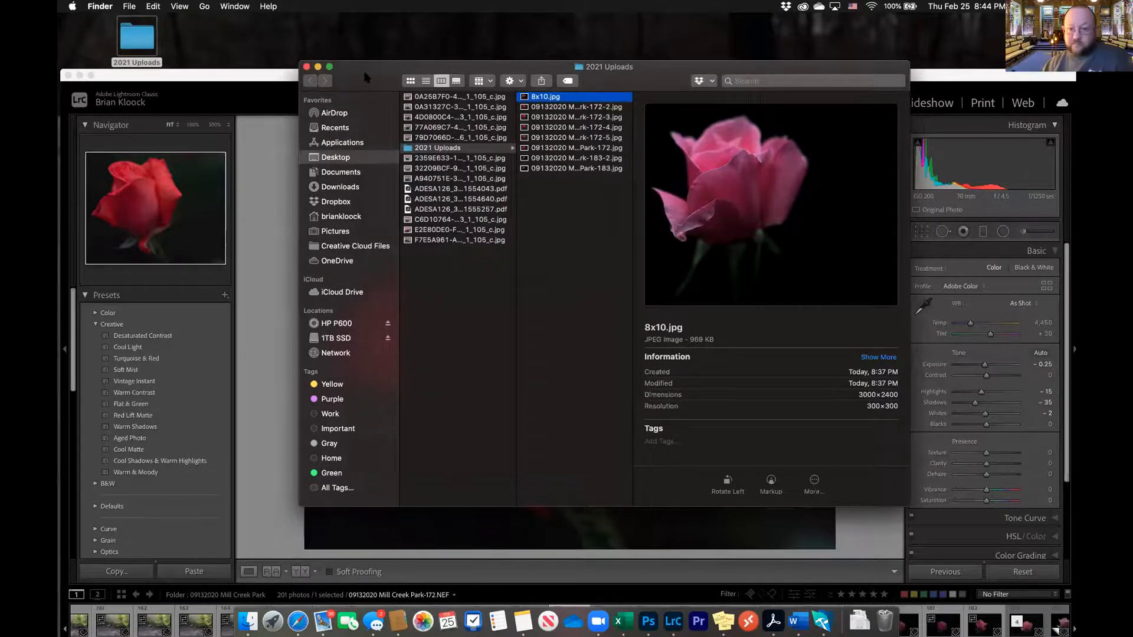
click(306, 67)
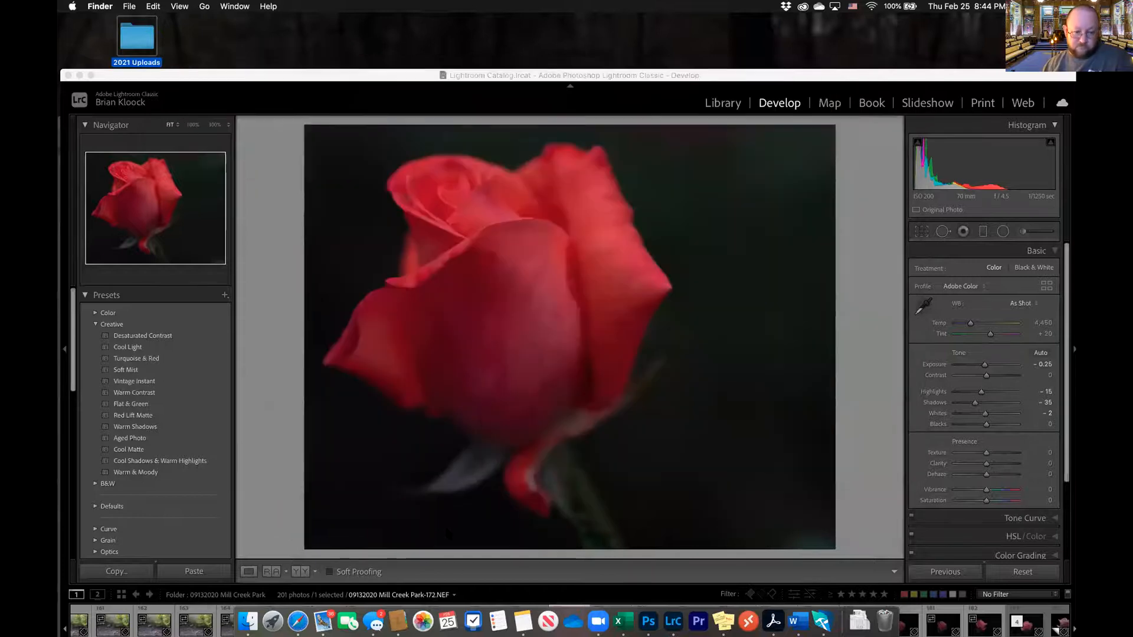
Switch to Photoshop with Lightroom Classic minimized, and activate the Move tool for 8x10.jpg instead of the Crop tool
click(647, 620)
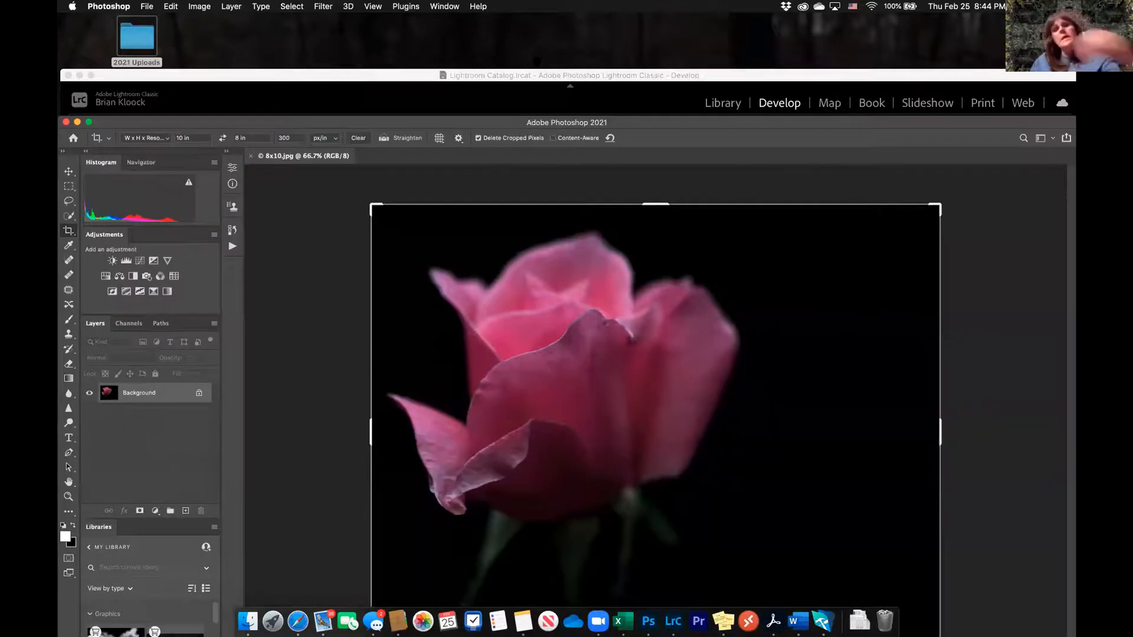
drag(611, 75, 607, 21)
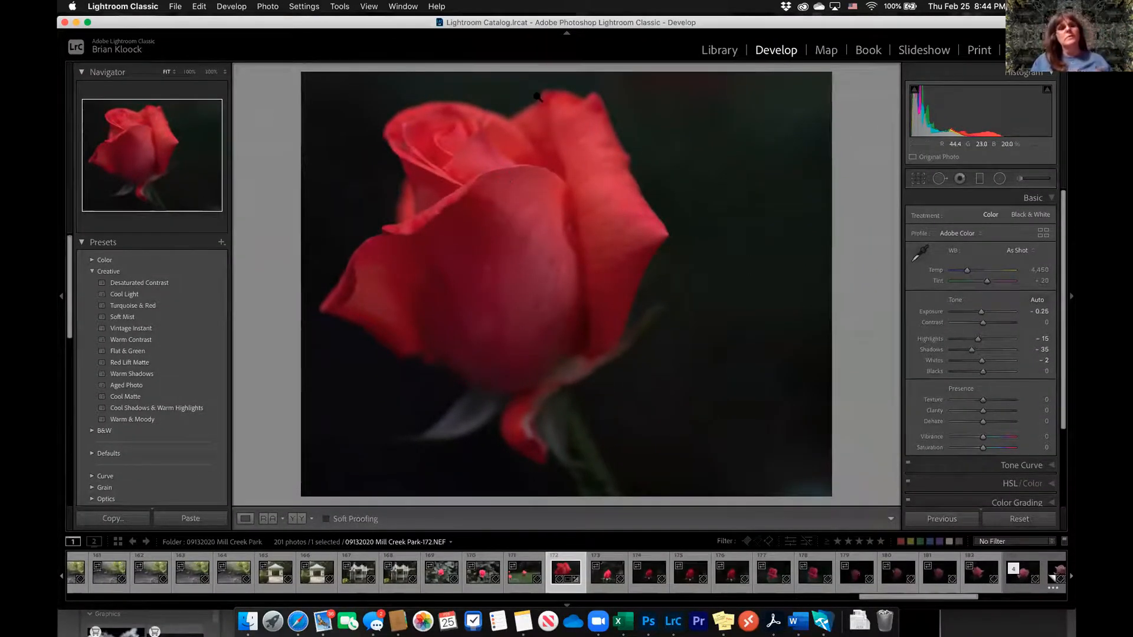
click(77, 22)
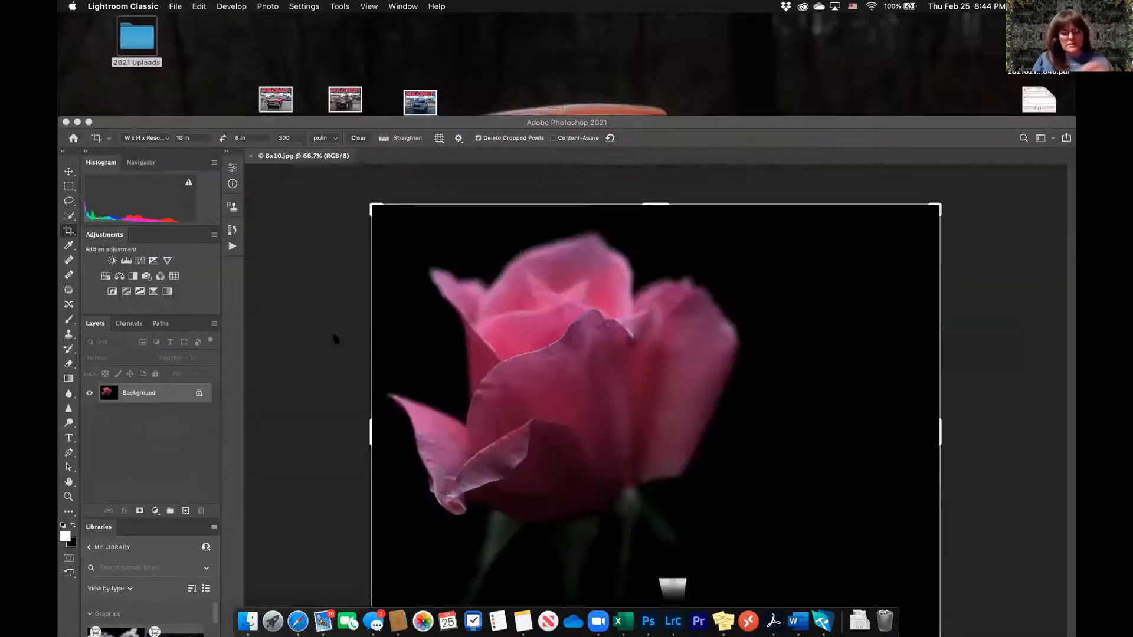
drag(648, 126, 639, 29)
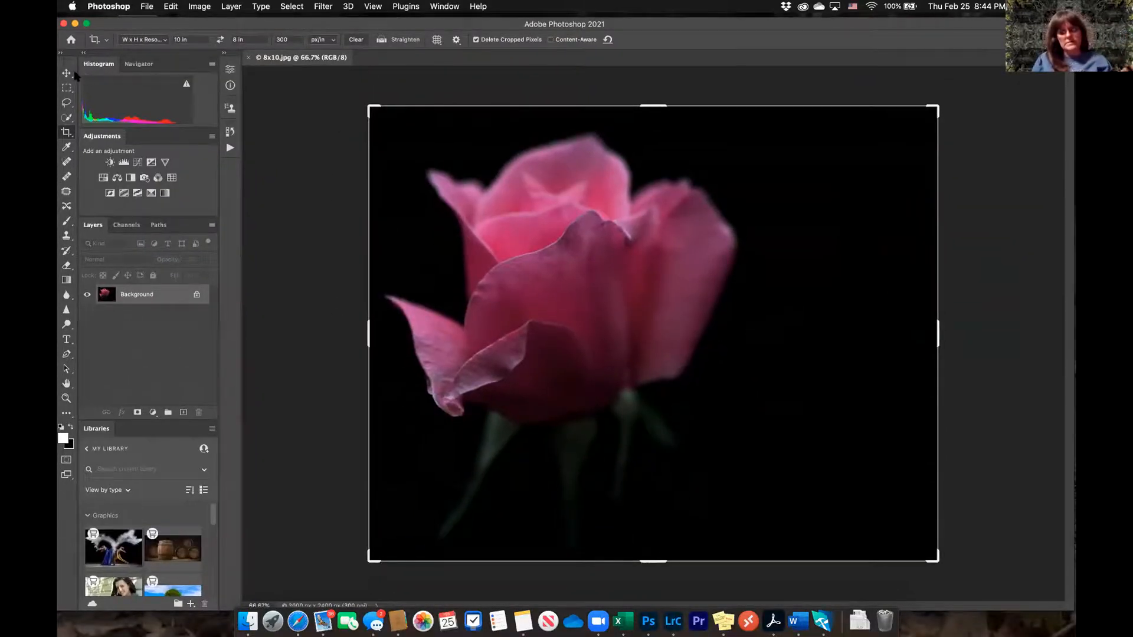
click(66, 73)
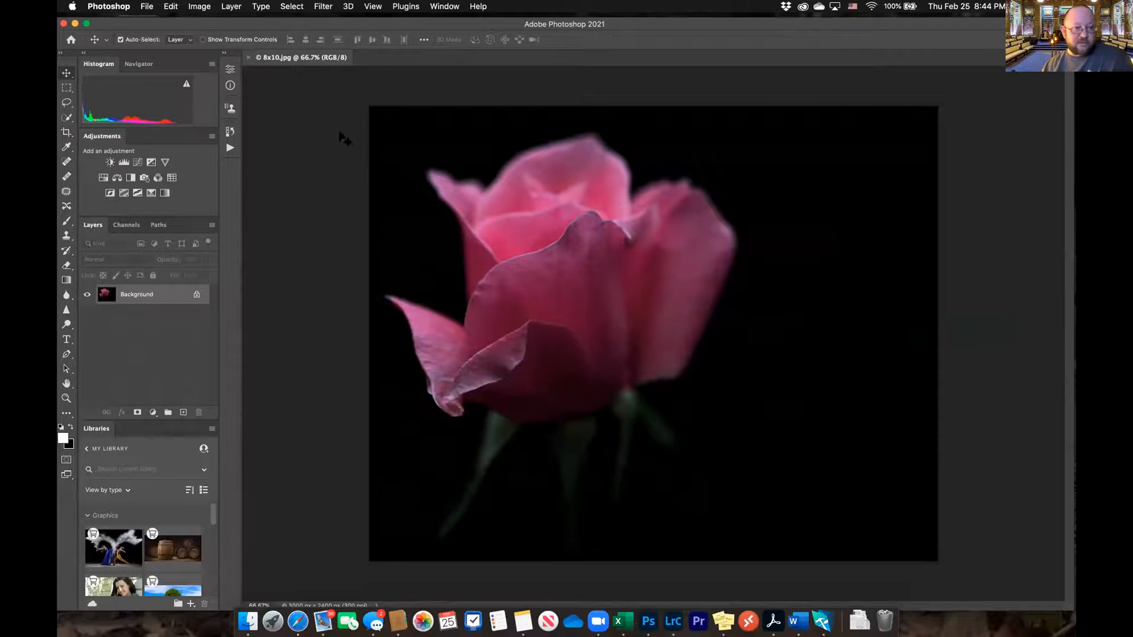
Open the Canvas Size settings for 8x10.jpg and set the dimension units to inches
click(195, 8)
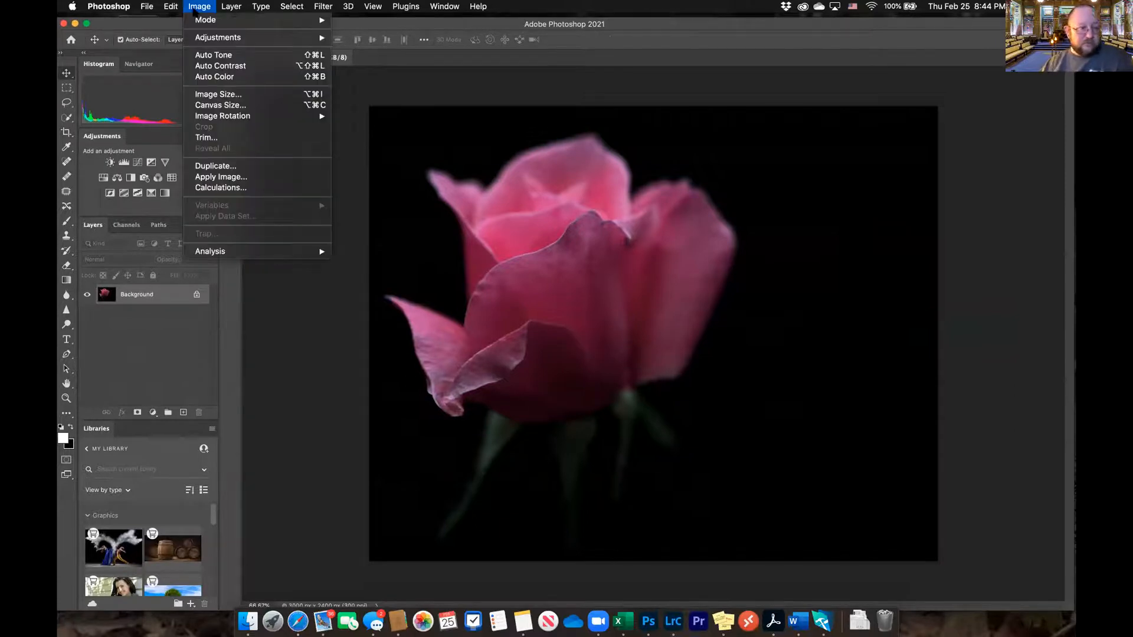
click(236, 106)
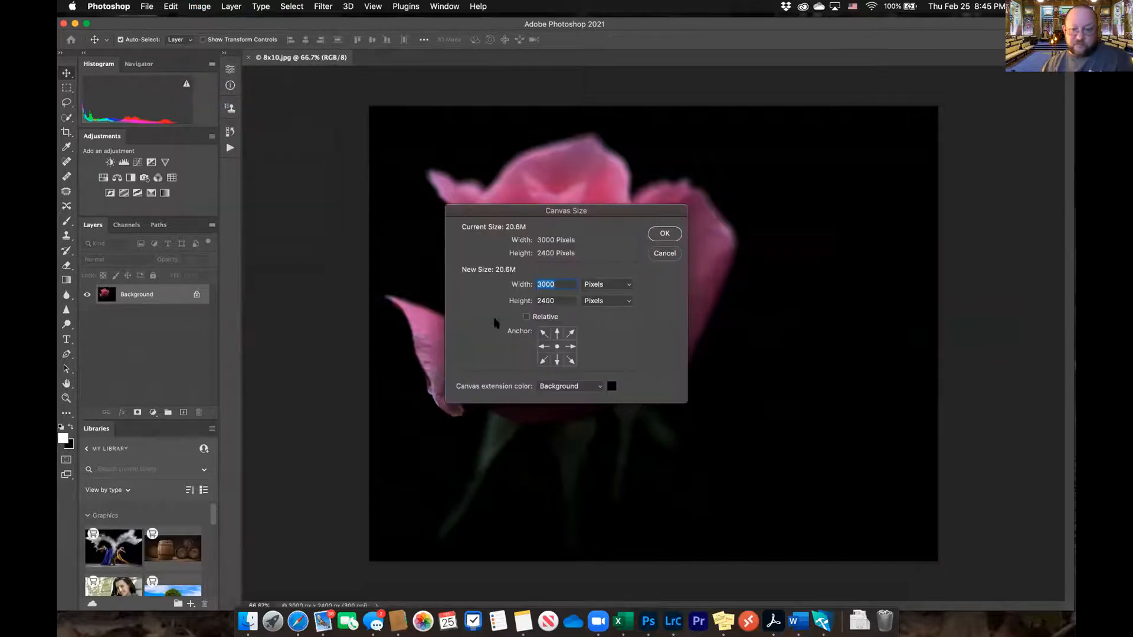
click(624, 286)
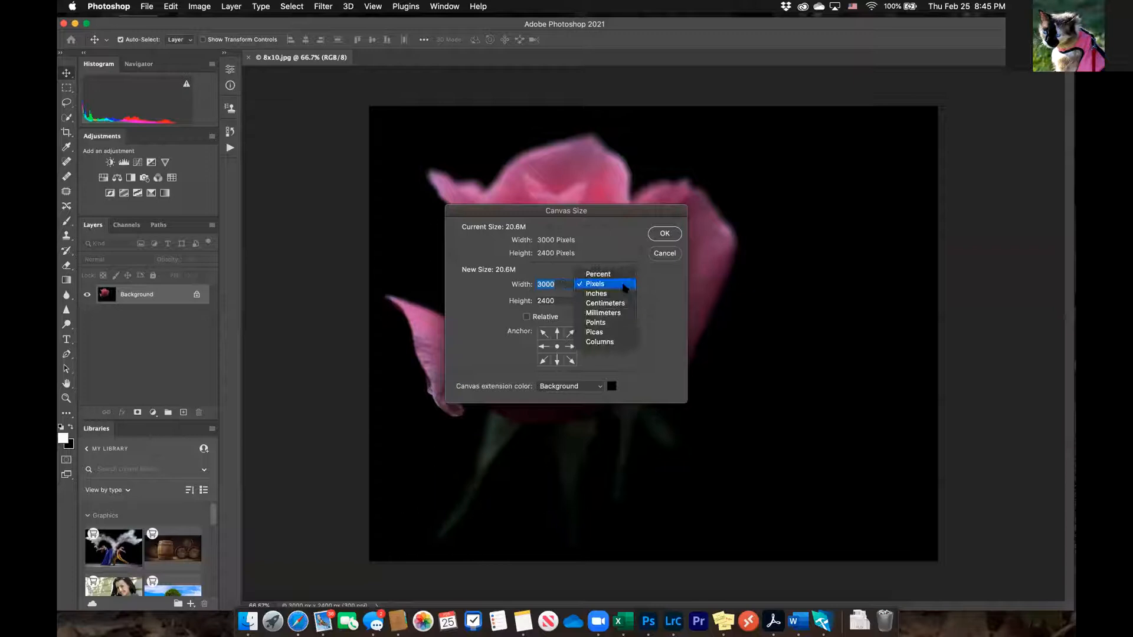
click(624, 293)
click(624, 301)
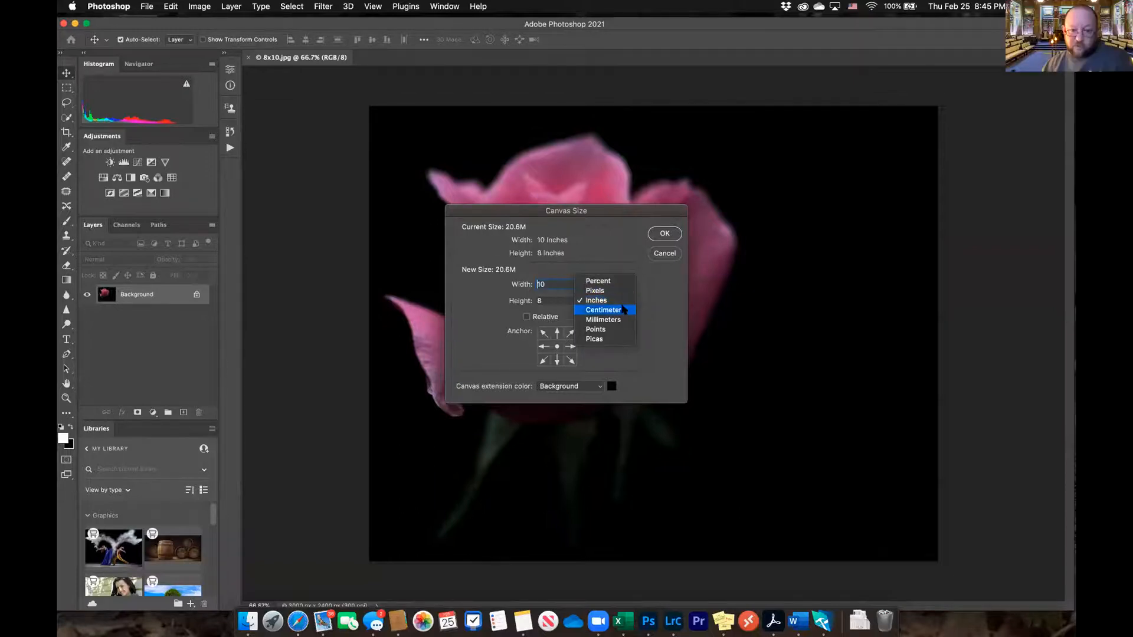
click(674, 309)
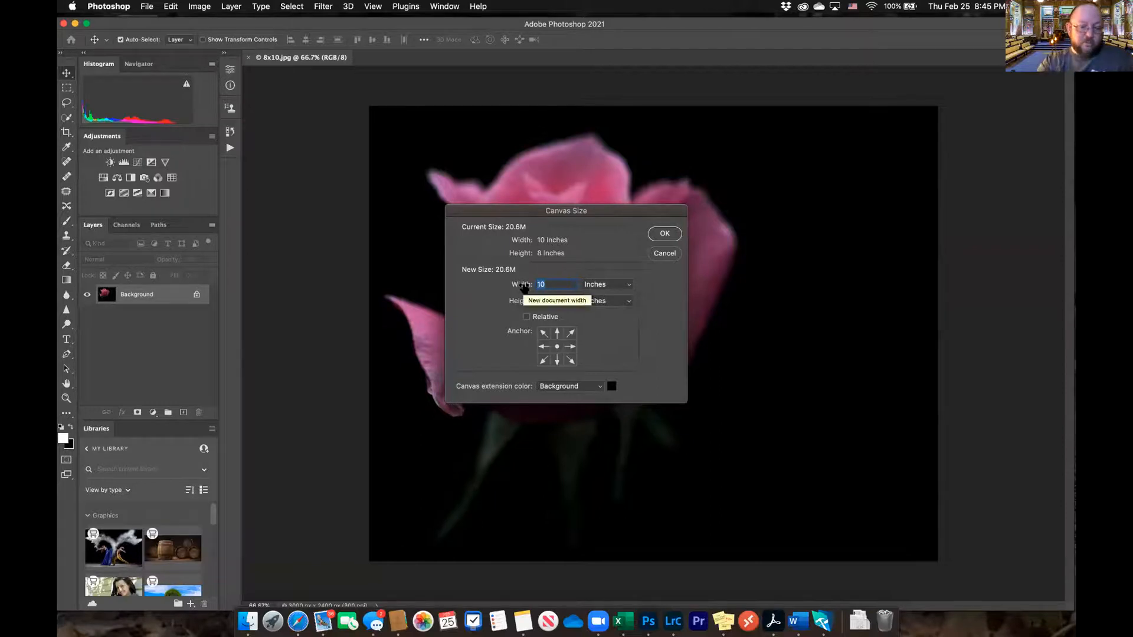
Set the new canvas size to 11 inches wide by 9 inches high
text(11)
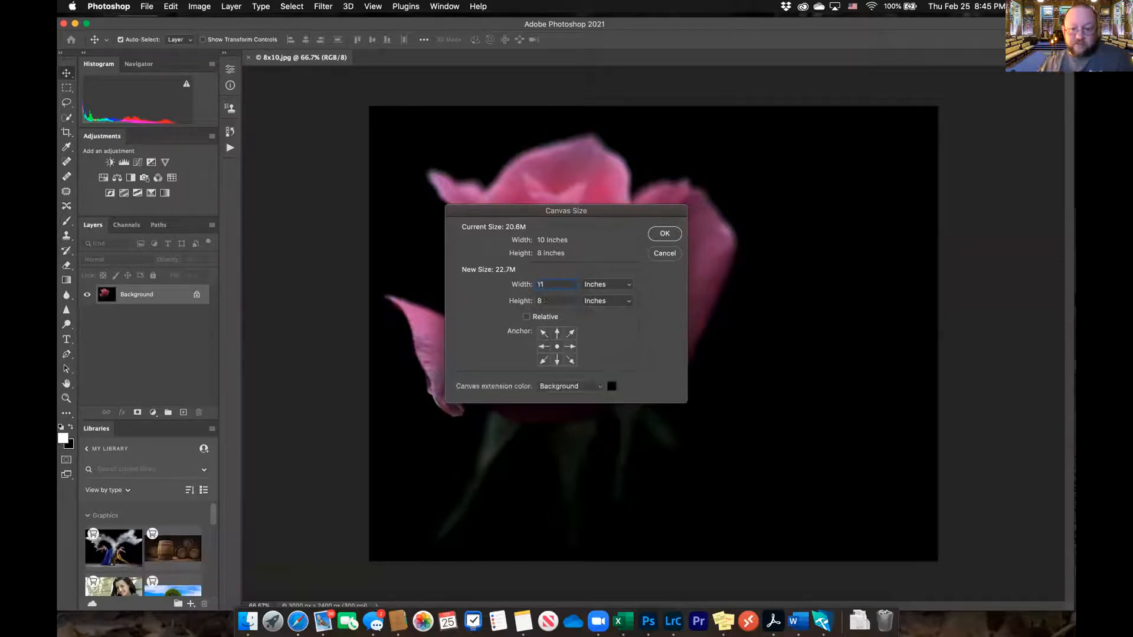
click(551, 300)
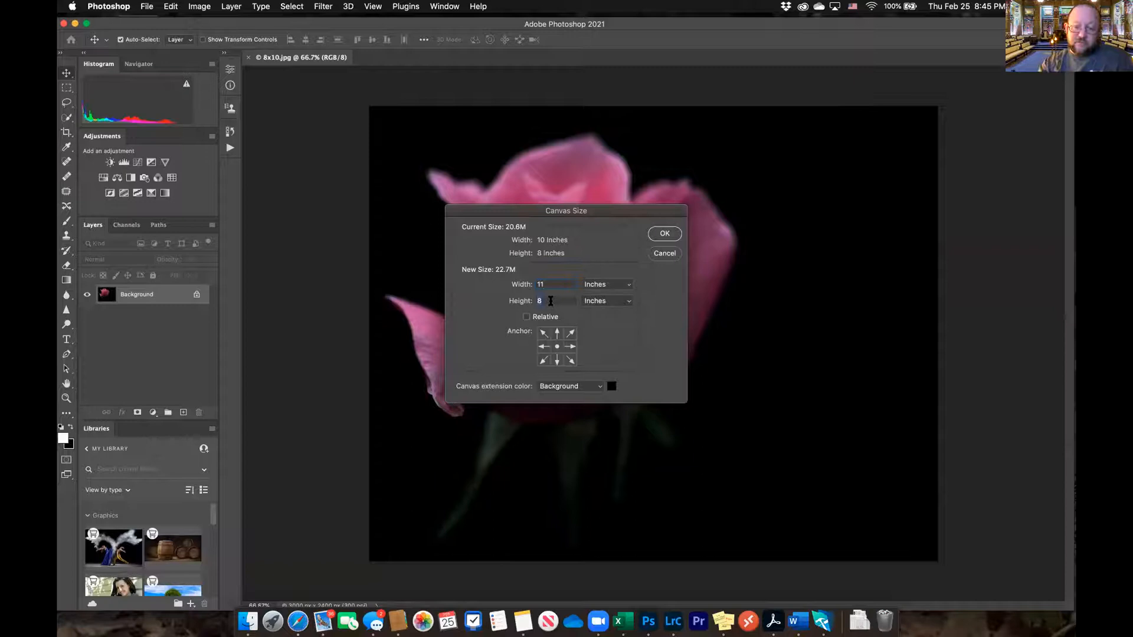
text(9)
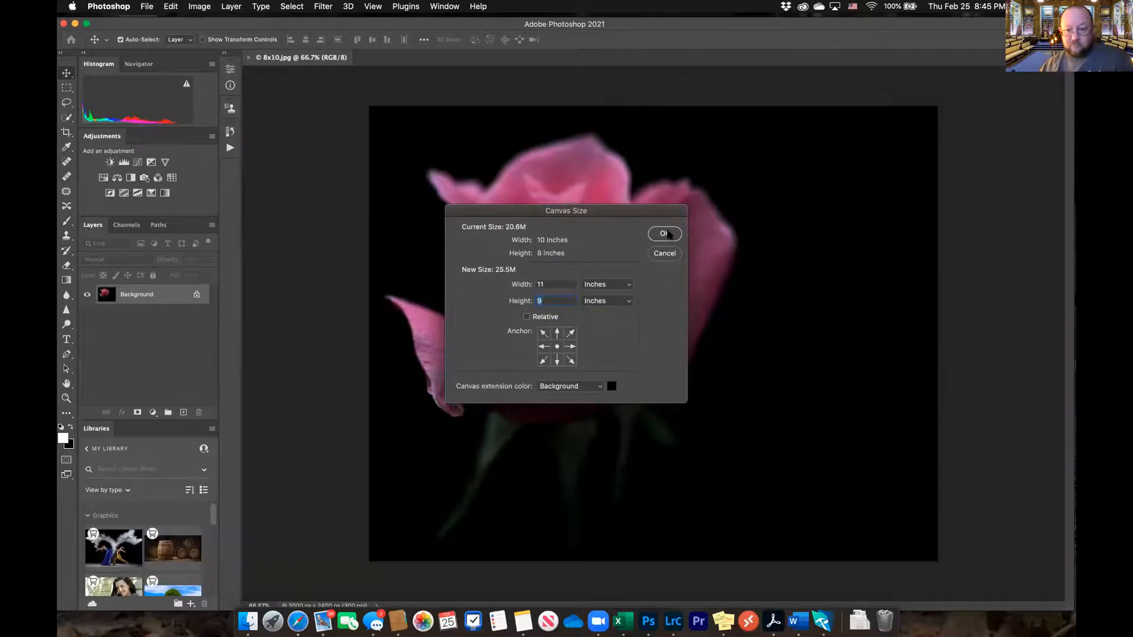
Set the canvas extension color to white (ffffff)
click(611, 387)
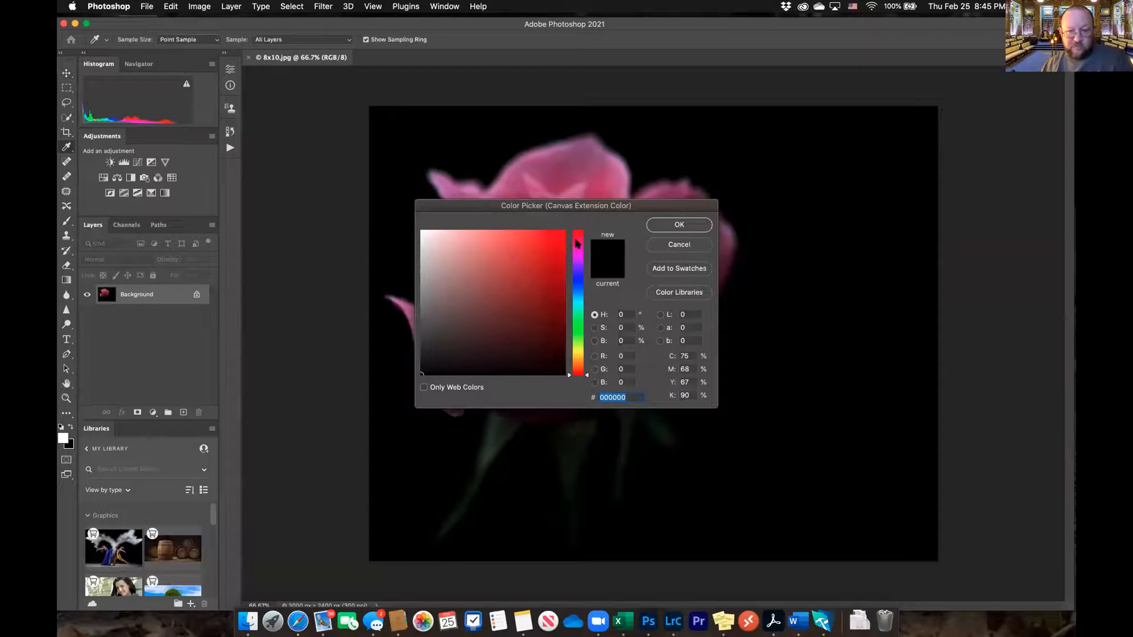
drag(432, 246, 420, 230)
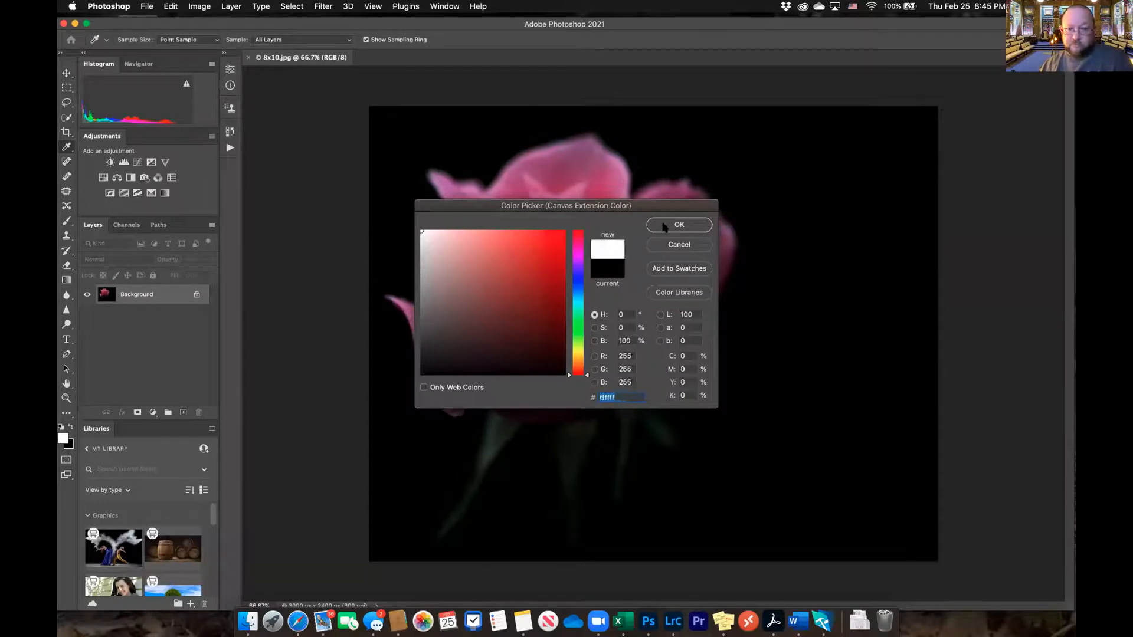
click(663, 227)
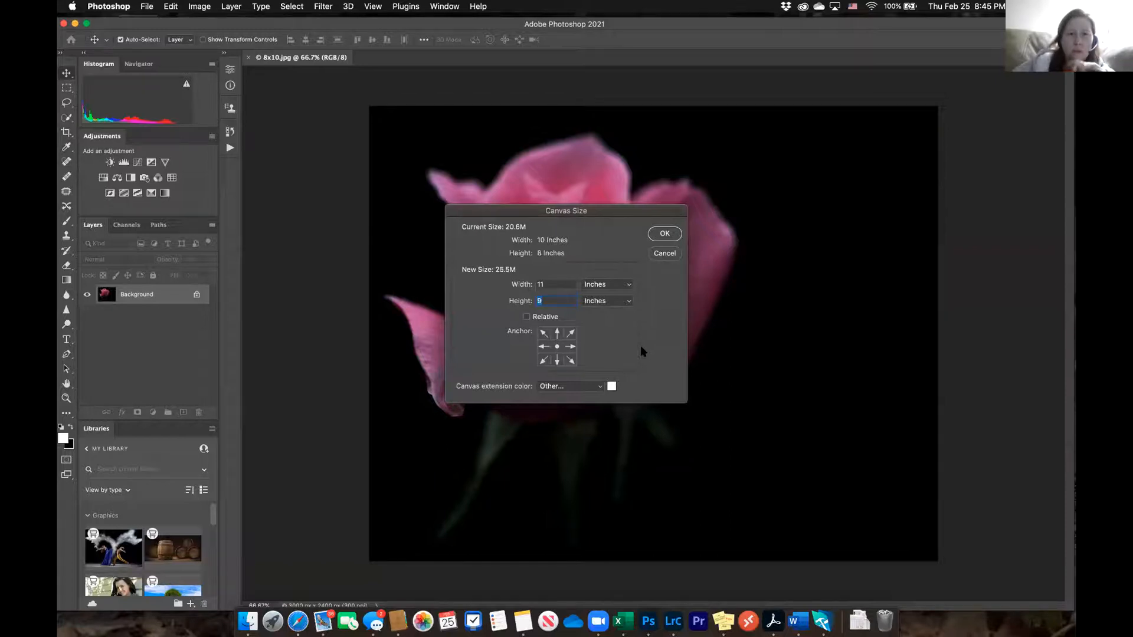
Set the new canvas size to 12 inches wide by 10 inches high and apply it to the pink rose
double_click(549, 284)
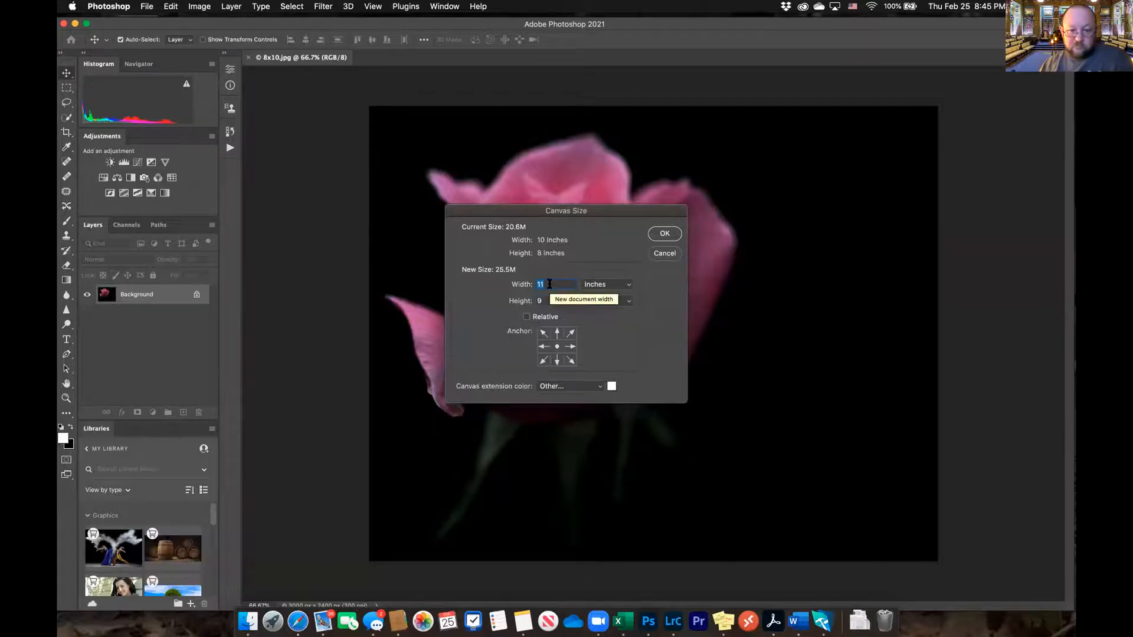
text(12)
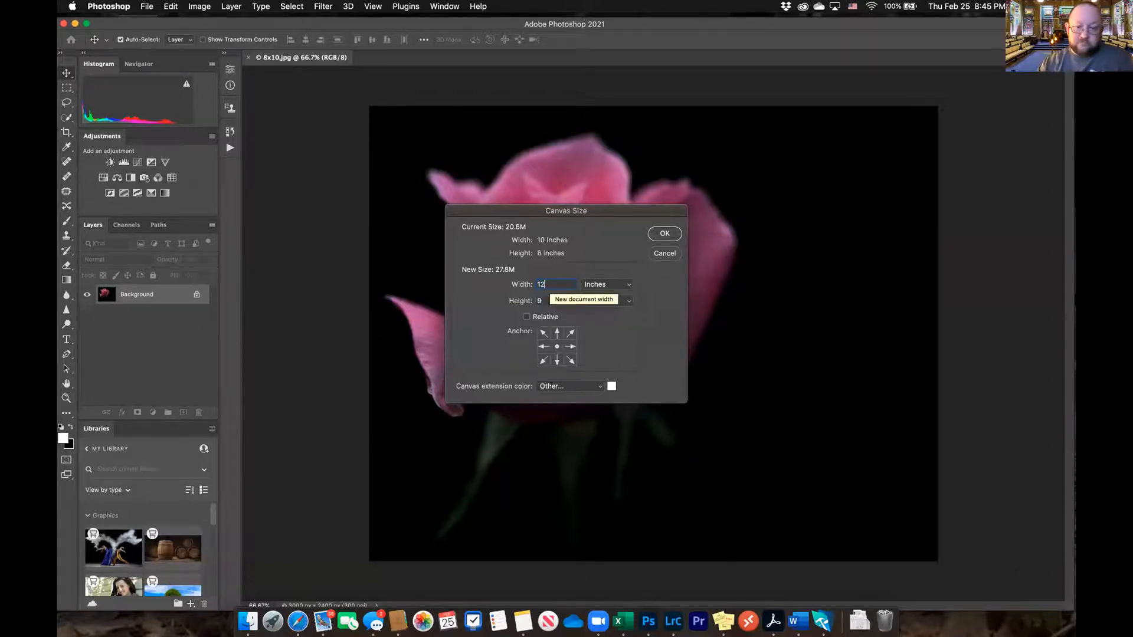
double_click(548, 298)
text(10)
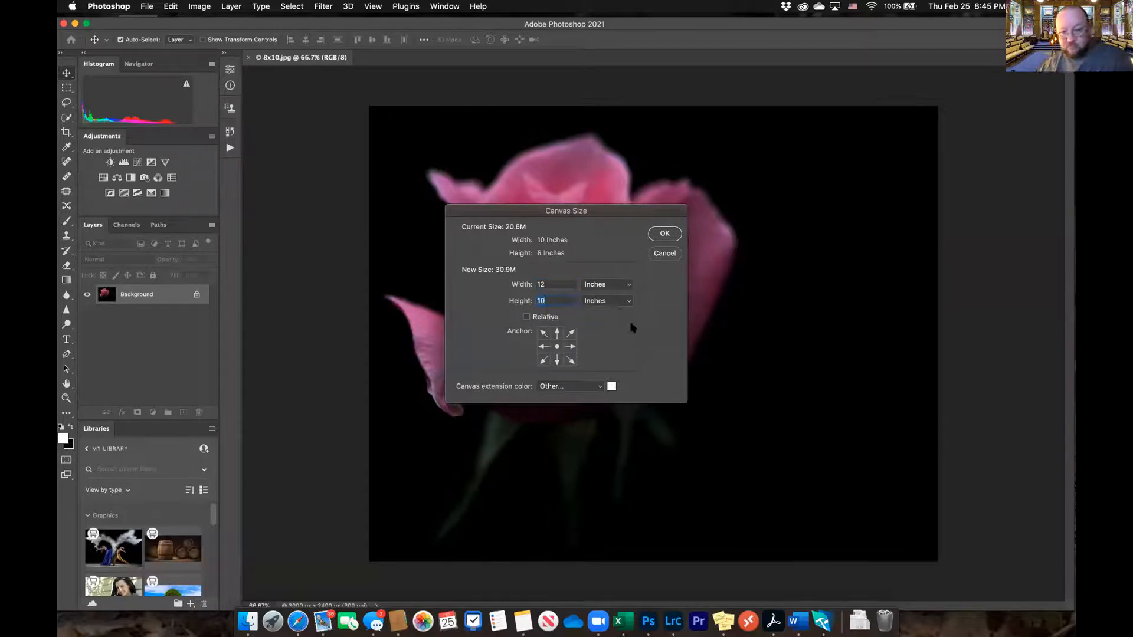
click(665, 234)
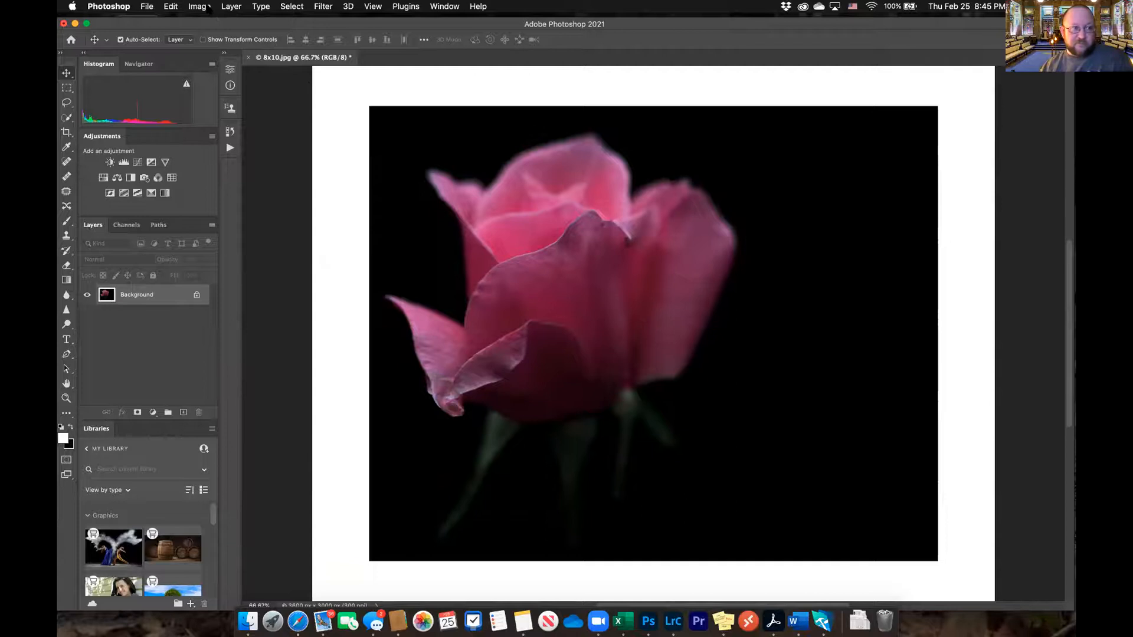
Open the Image Size settings for the bordered rose image, switch the dimension units to inches and set the width to 10
click(200, 6)
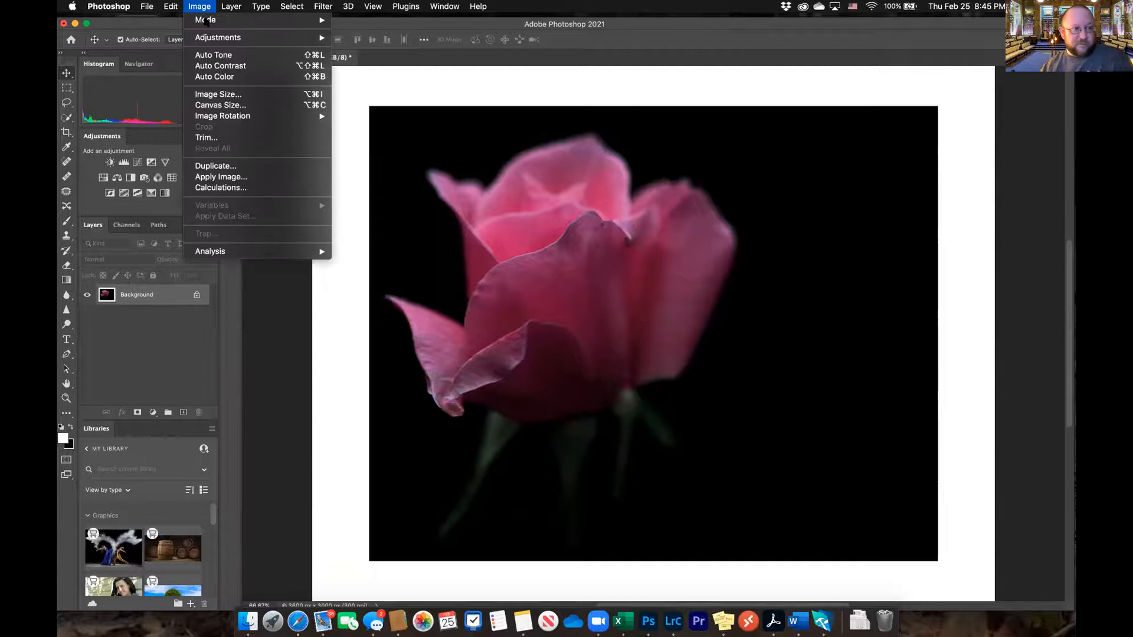
click(216, 94)
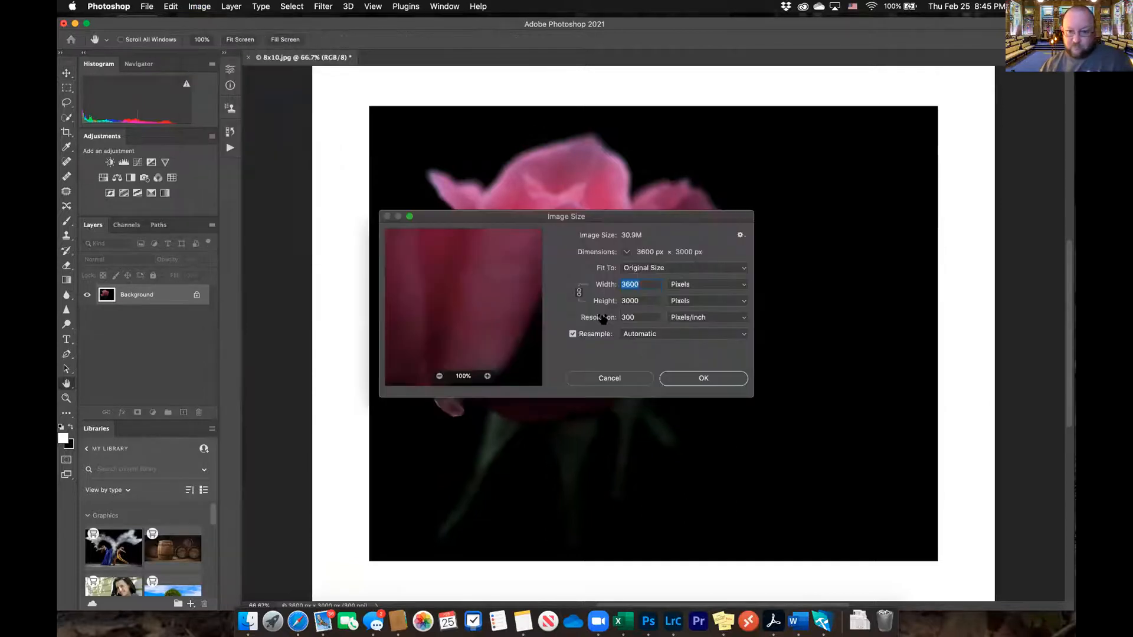
click(714, 287)
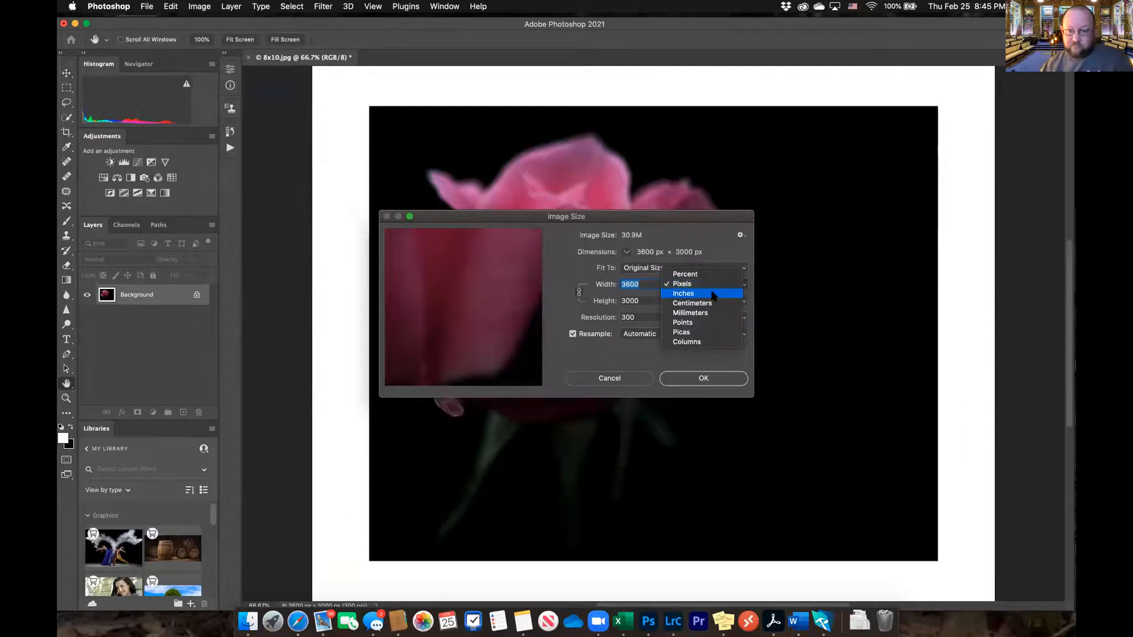
click(711, 293)
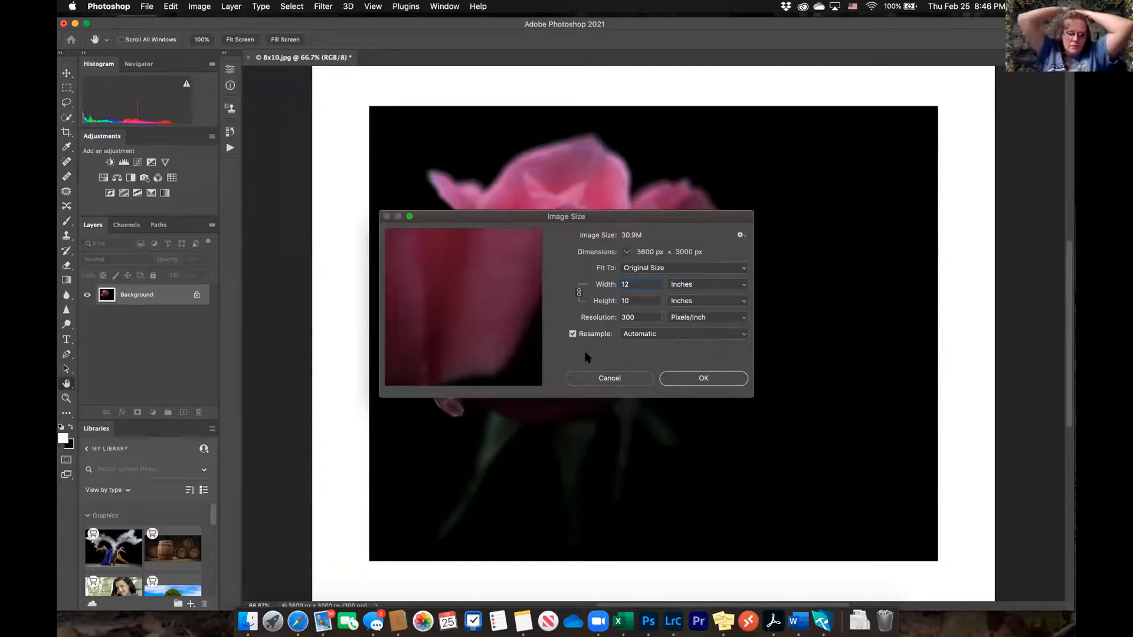
drag(635, 284, 618, 285)
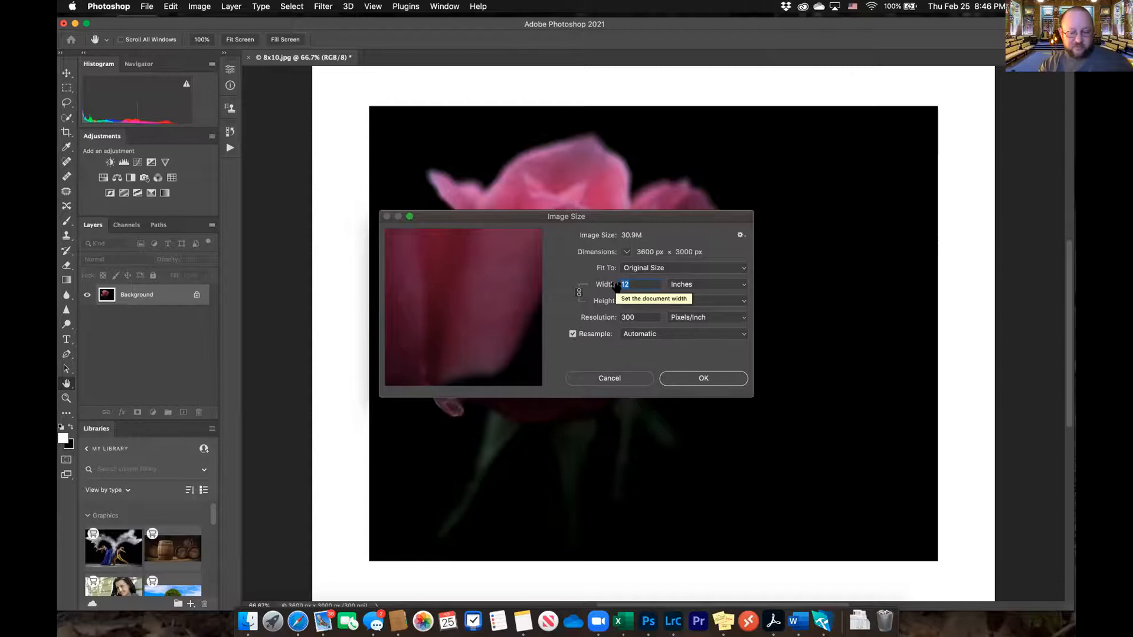
text(10)
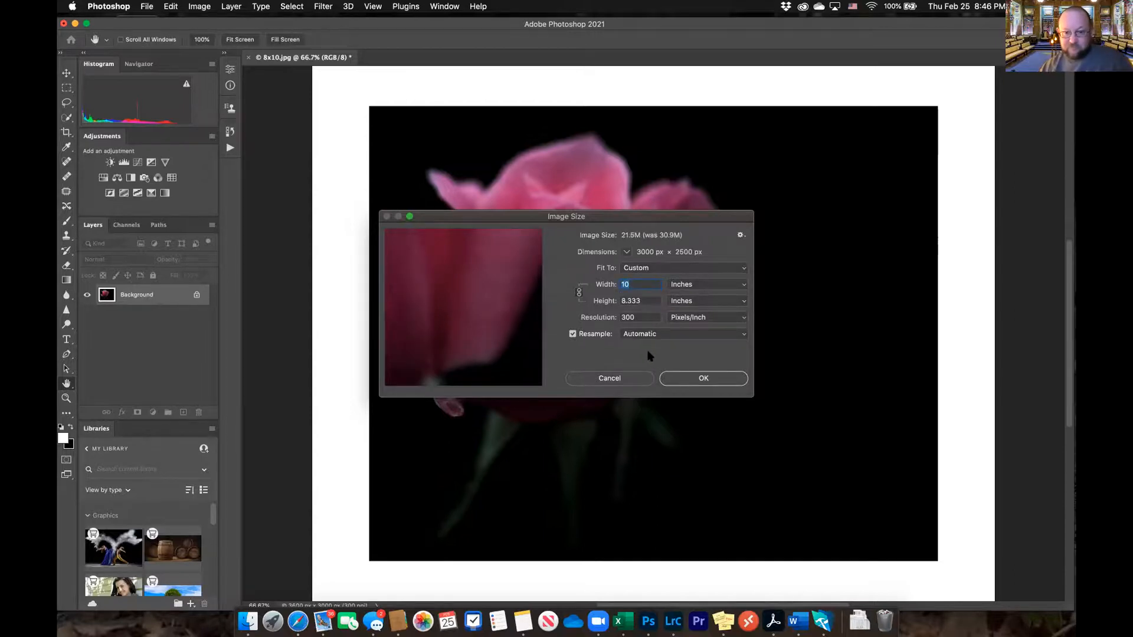
Resize the bordered rose image to 10 inches wide by 8 inches high with width and height unlinked
double_click(644, 301)
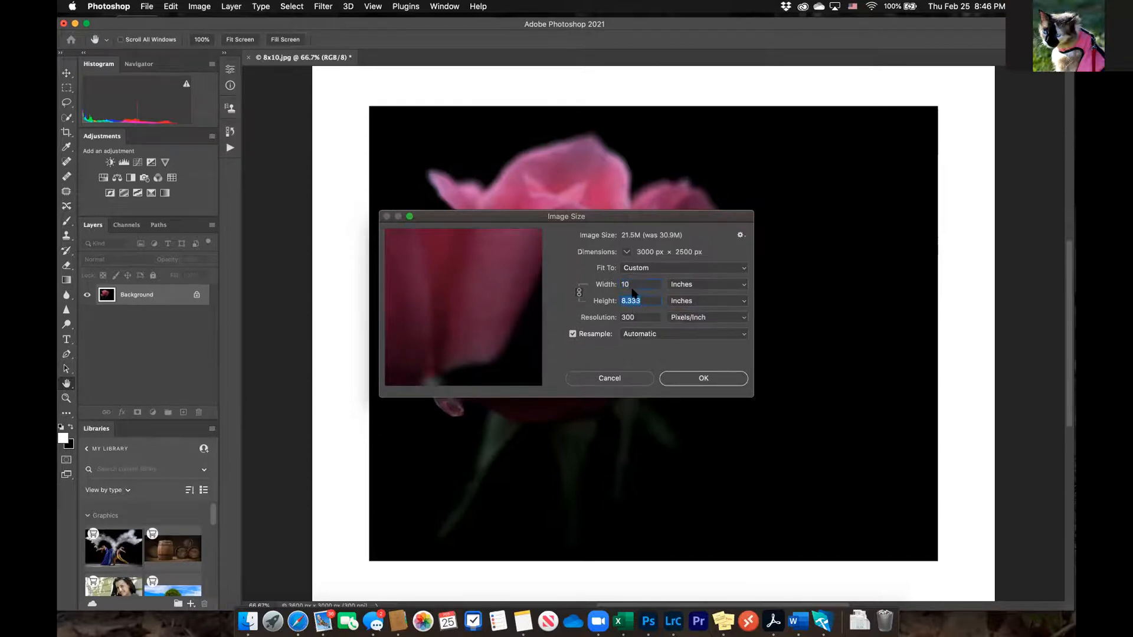
text(8)
double_click(636, 284)
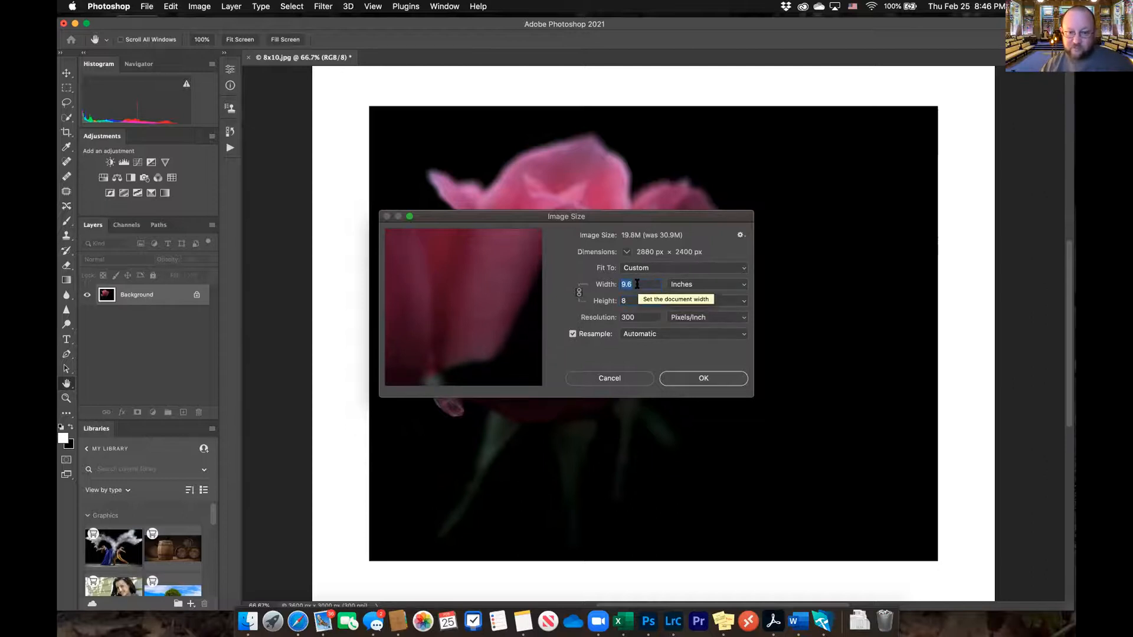
text(10)
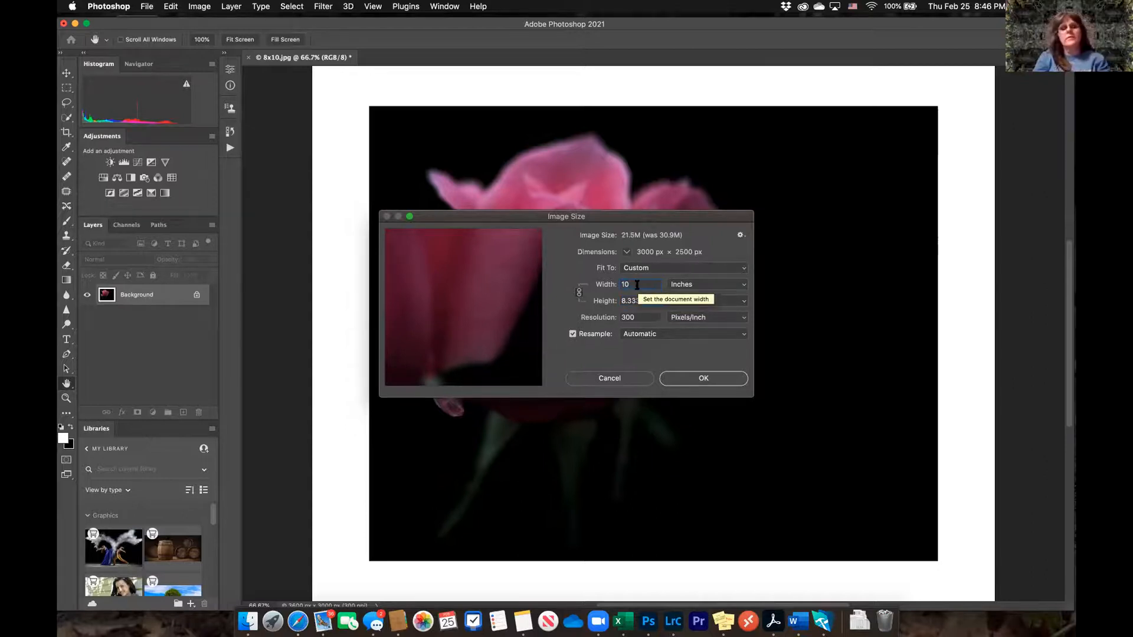
key(Tab)
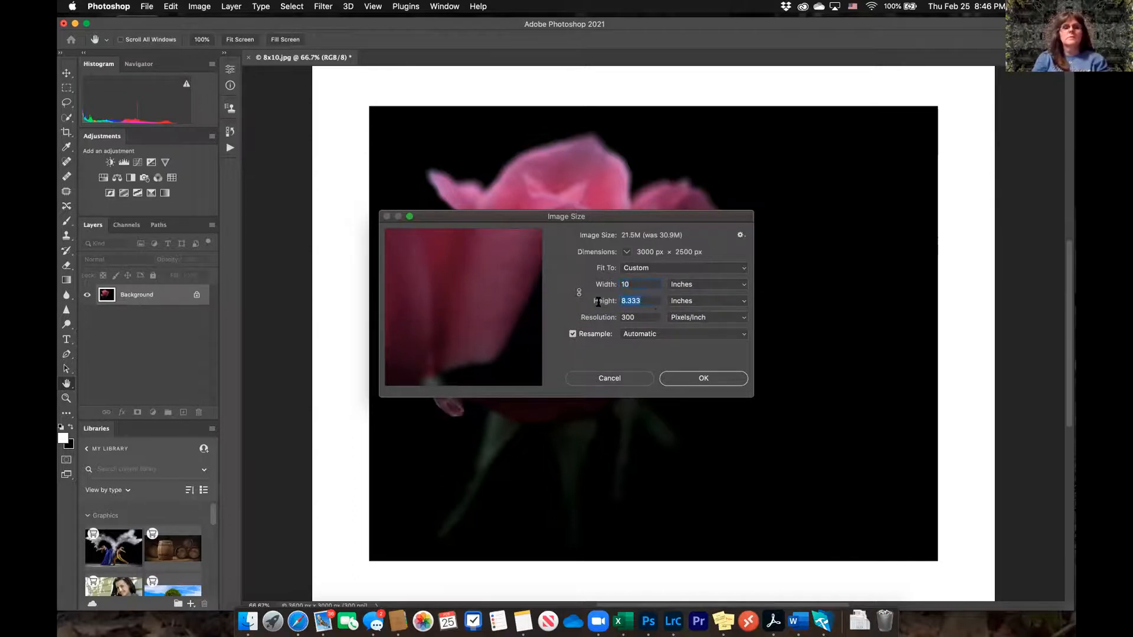
text(8)
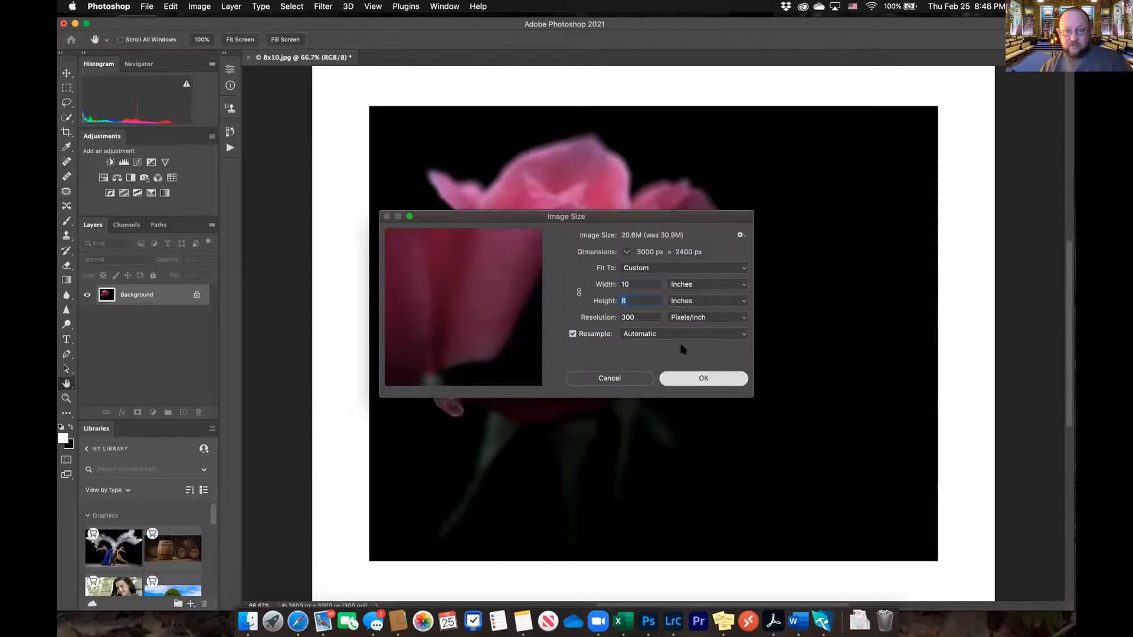
click(719, 380)
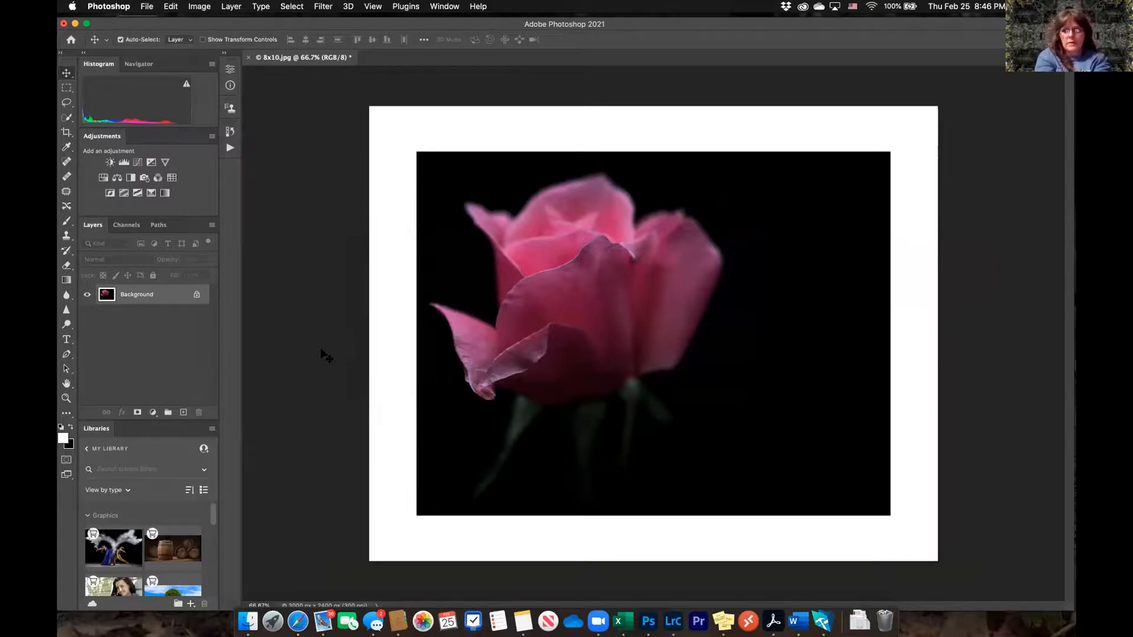
Undo the image resize and the white canvas extension on the rose
key(super+z)
key(super+z)
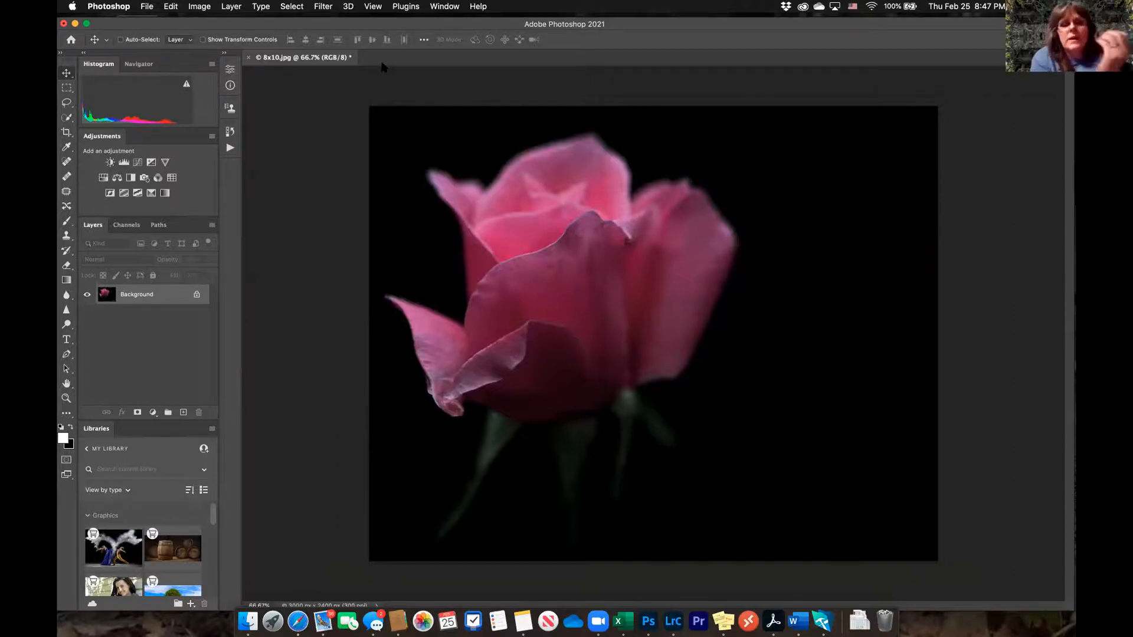
Inspect the new document preset details and the rose photo's Image Size dimensions without applying changes
key(super+n)
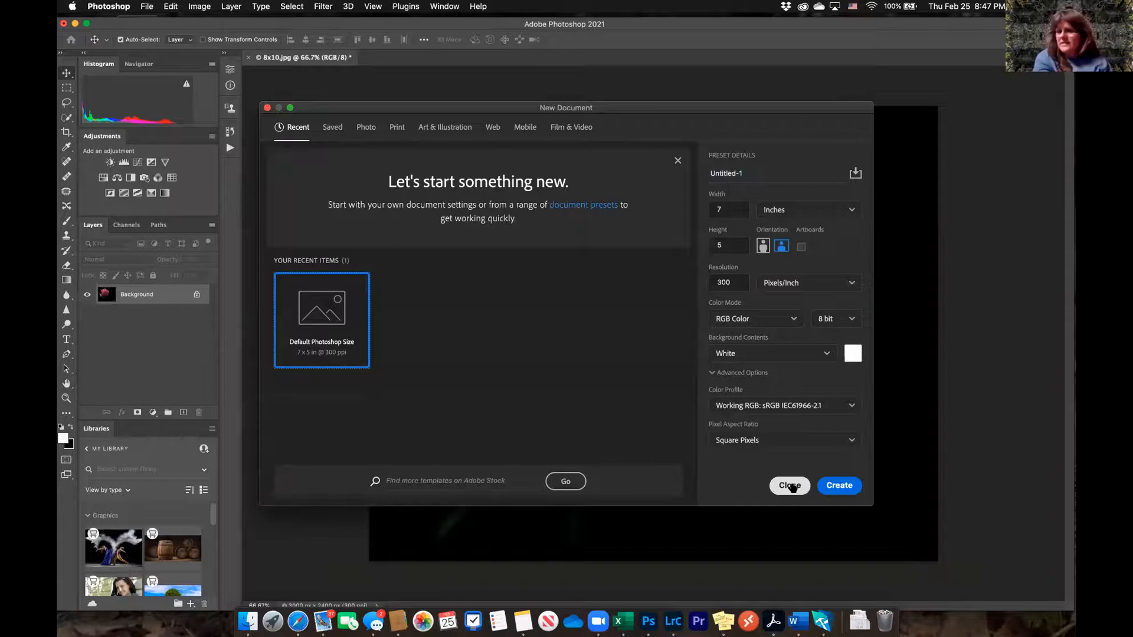
click(790, 485)
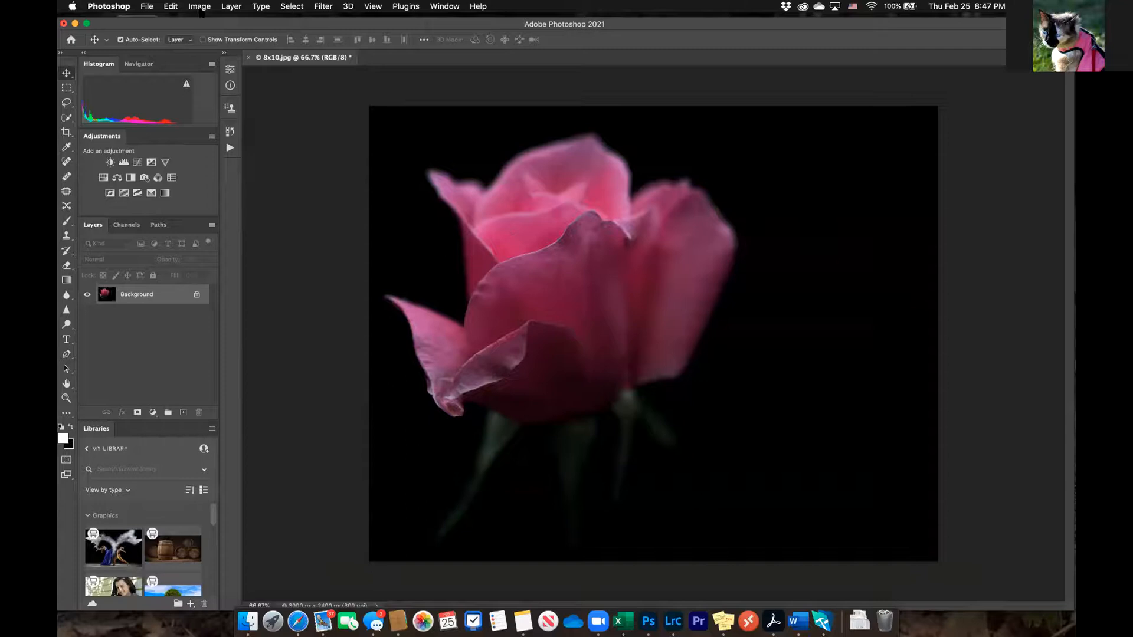
click(200, 6)
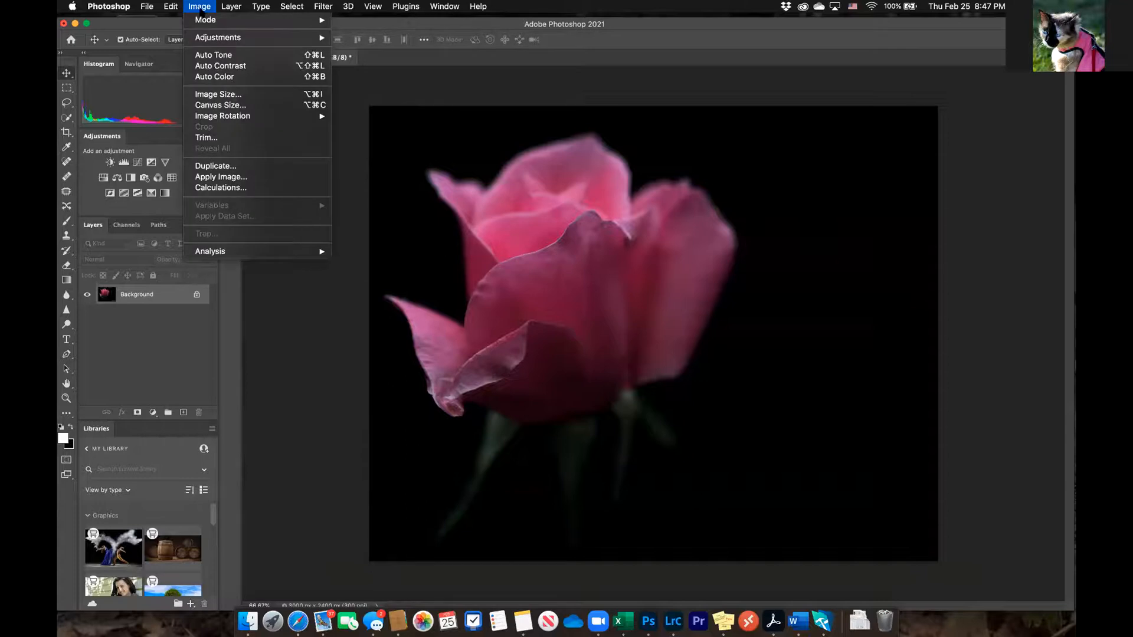
click(220, 95)
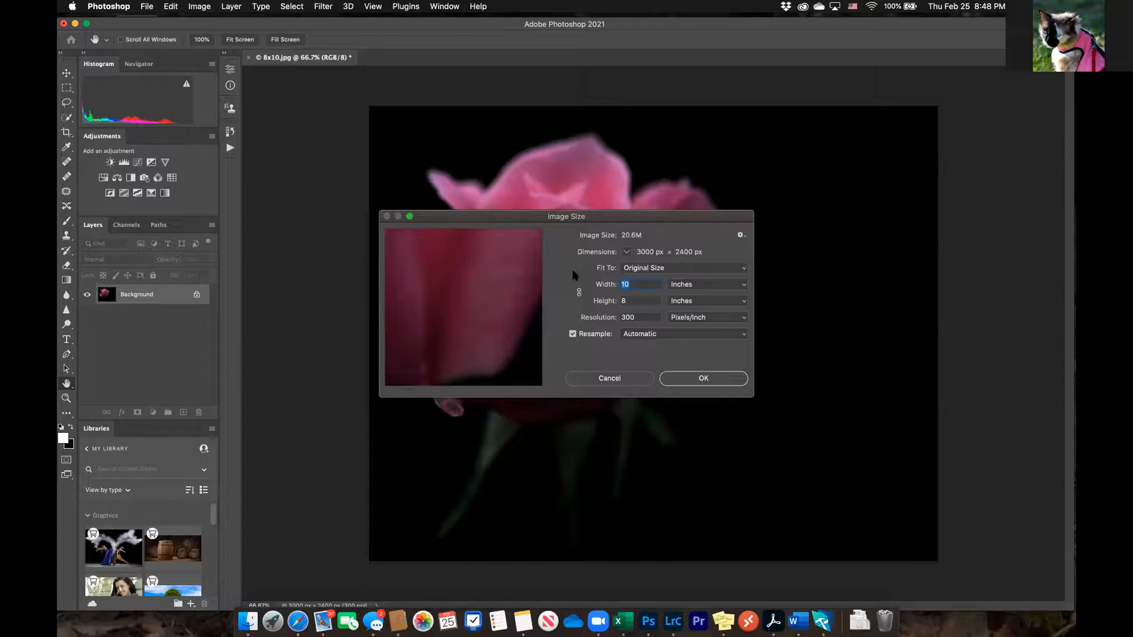
click(614, 379)
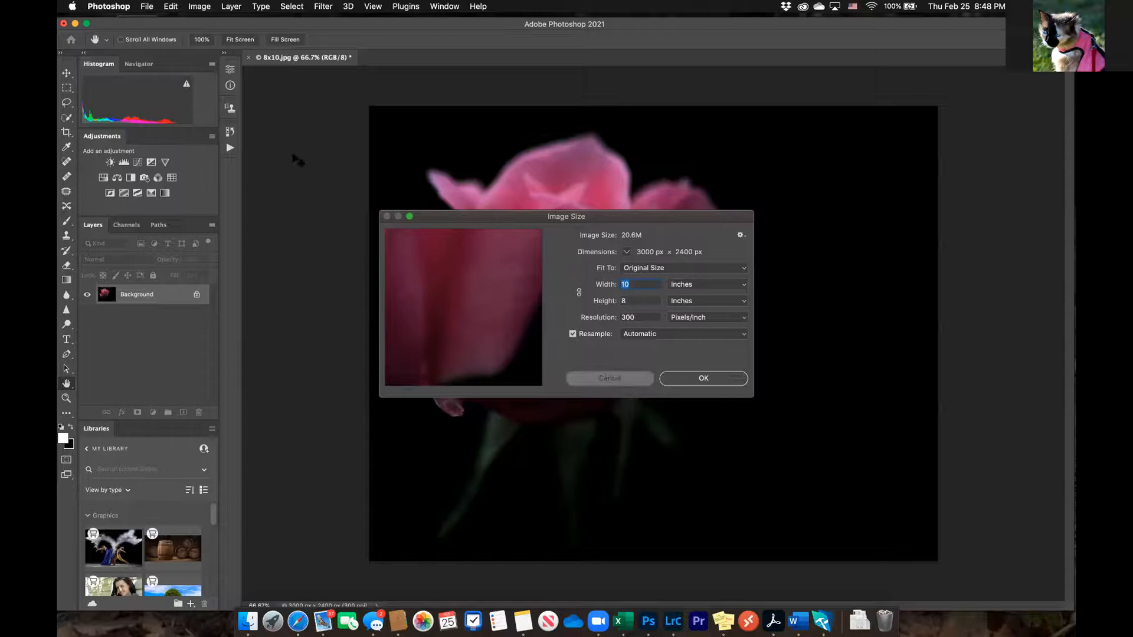
Revert the rose photo to its Open state in the history, before the crop
click(231, 69)
click(230, 69)
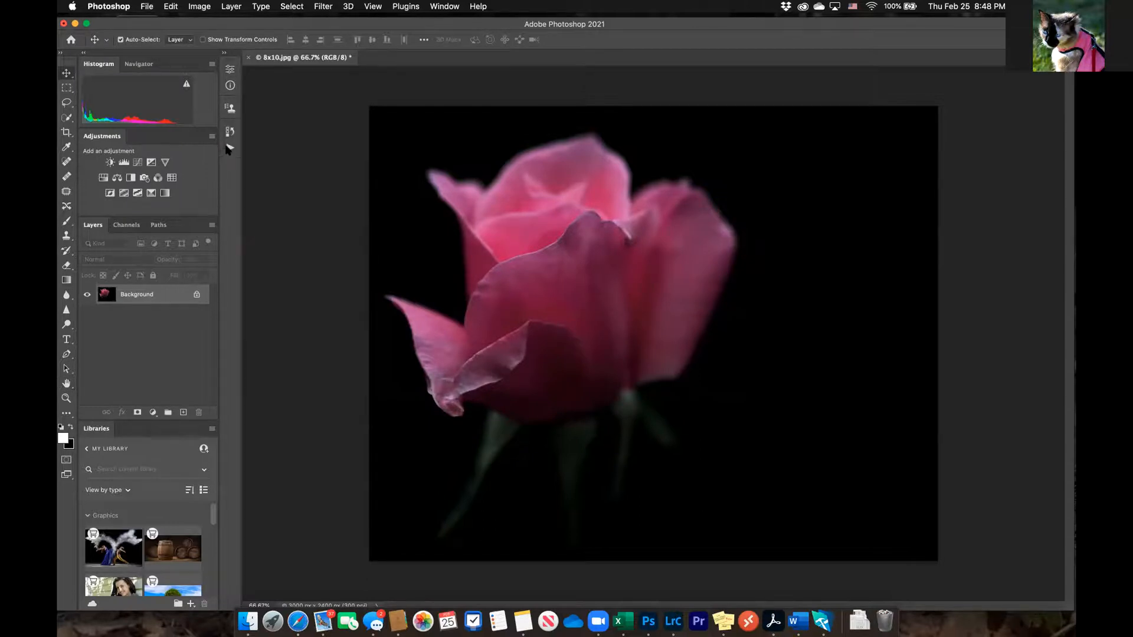
click(229, 131)
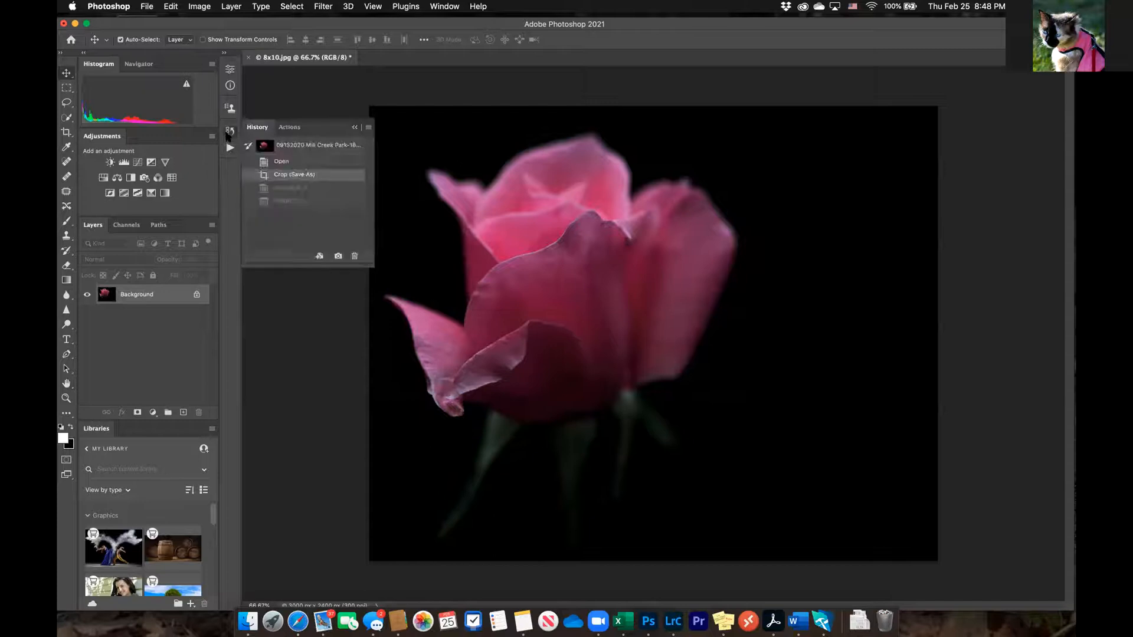
click(278, 162)
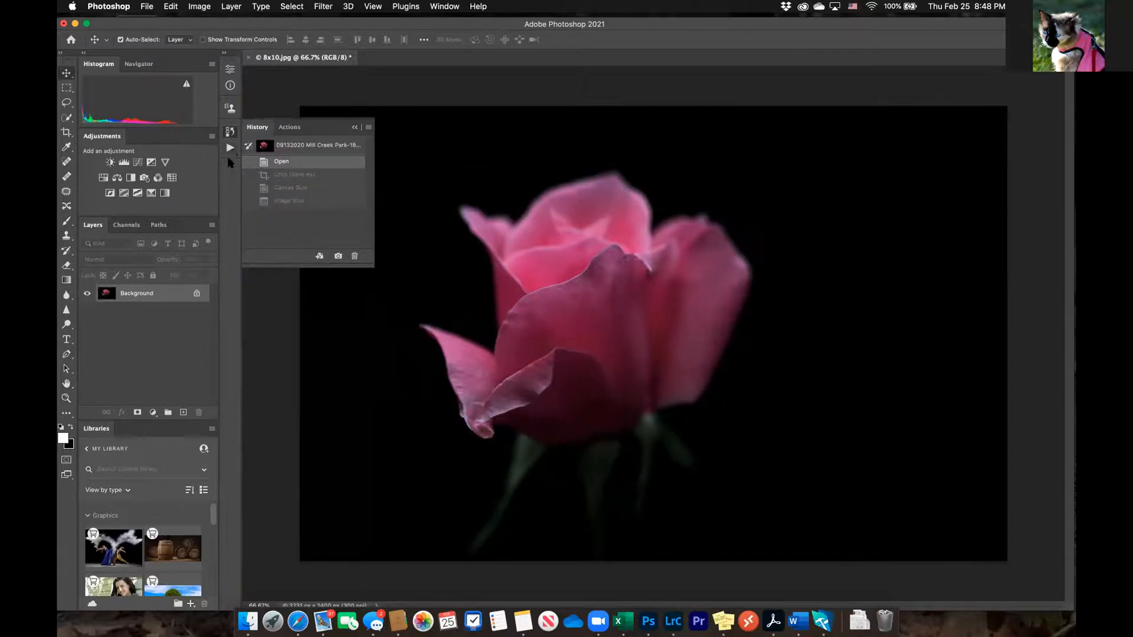
click(231, 131)
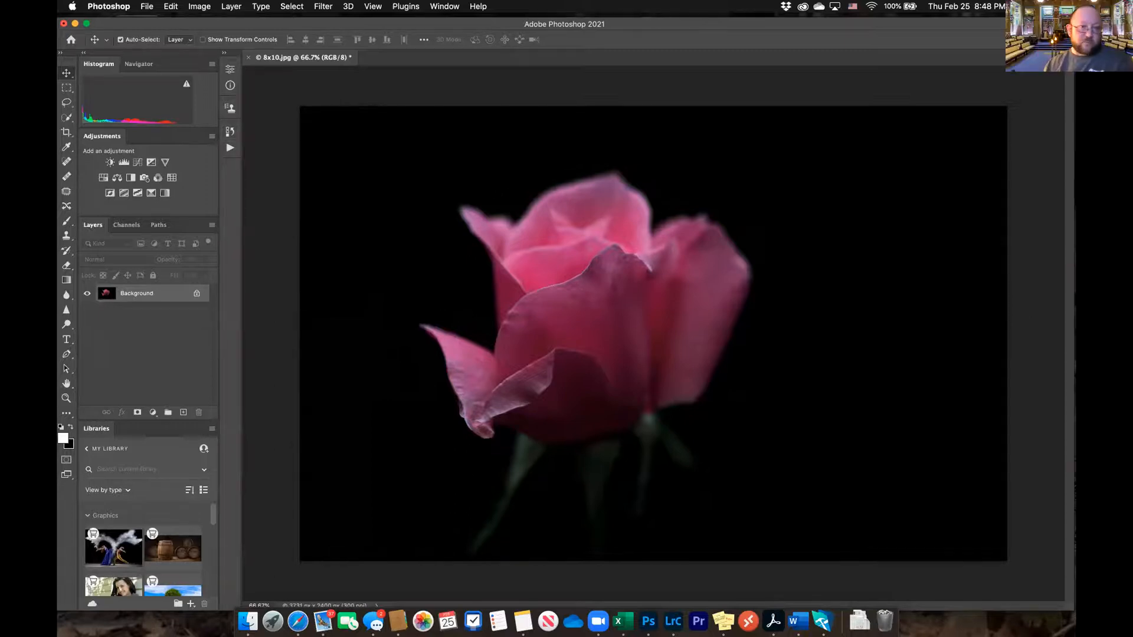
Open the Image Size settings for the uncropped rose and set the dimension units to pixels
click(197, 7)
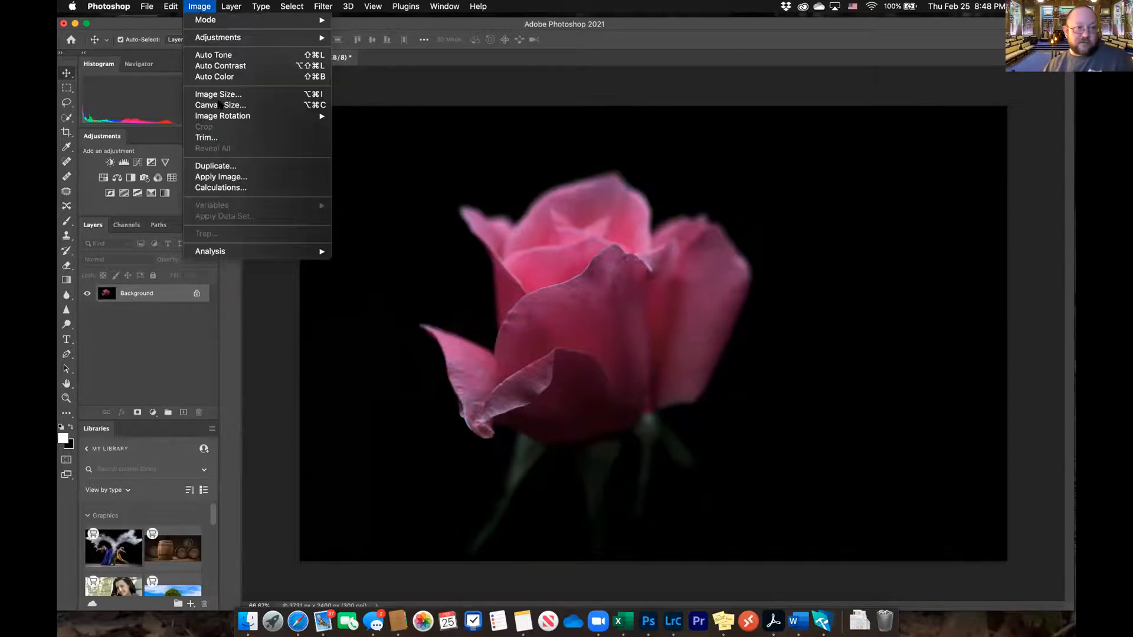
click(218, 95)
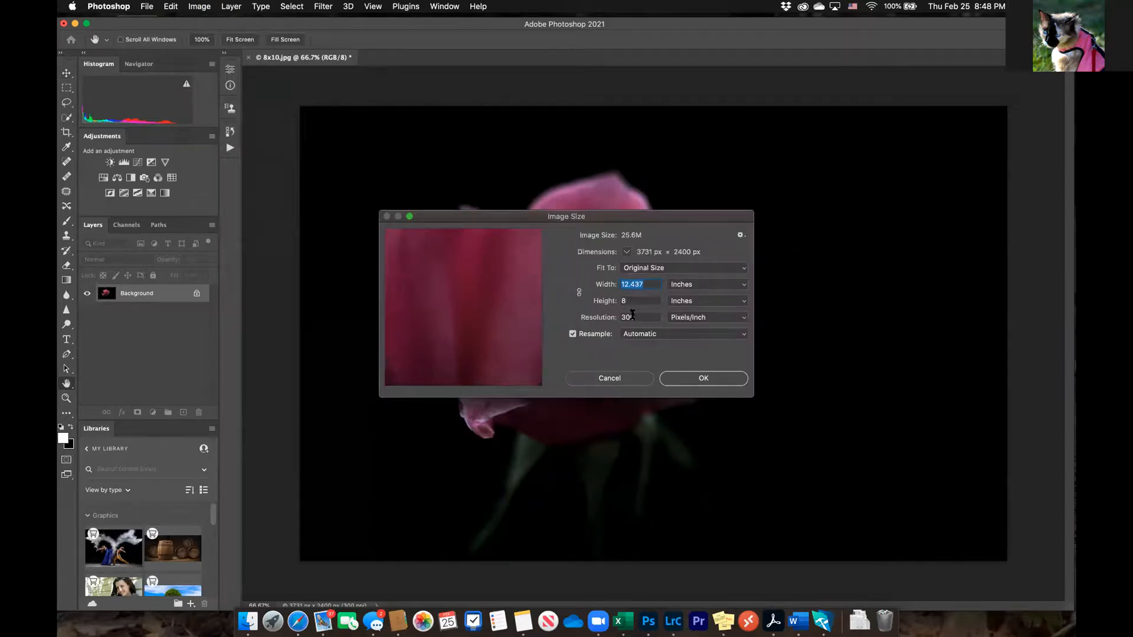
click(719, 286)
click(715, 274)
Try to resize the uncropped rose to a width of 2000 pixels with unlinked dimensions, and undo the resize
text(2000)
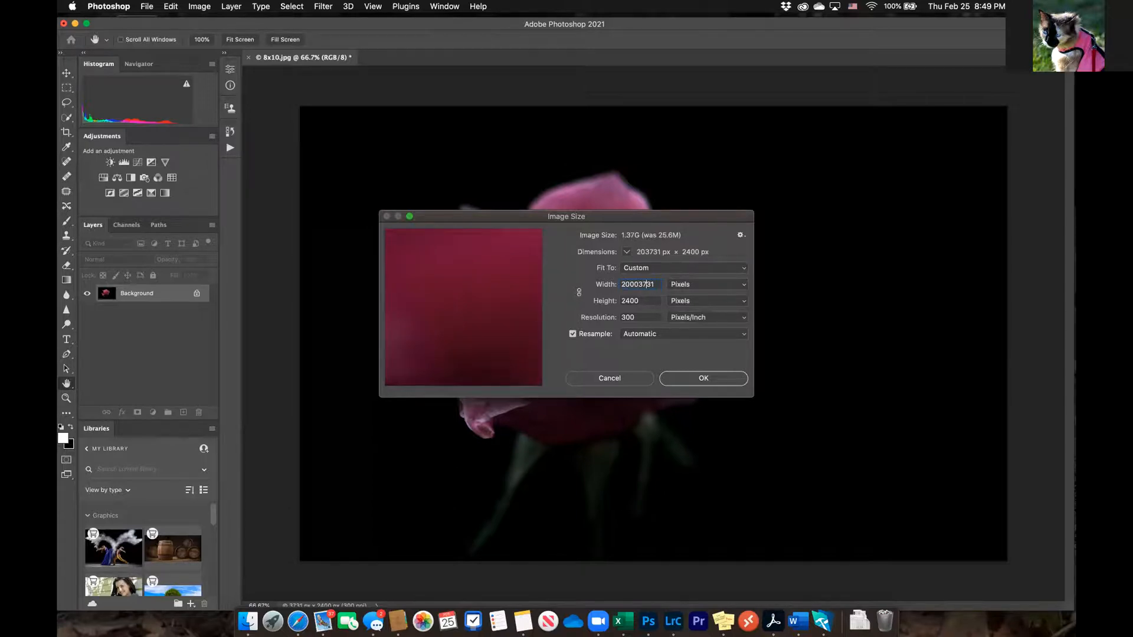
key(Delete)
key(Delete)
key(Delete)
key(Delete)
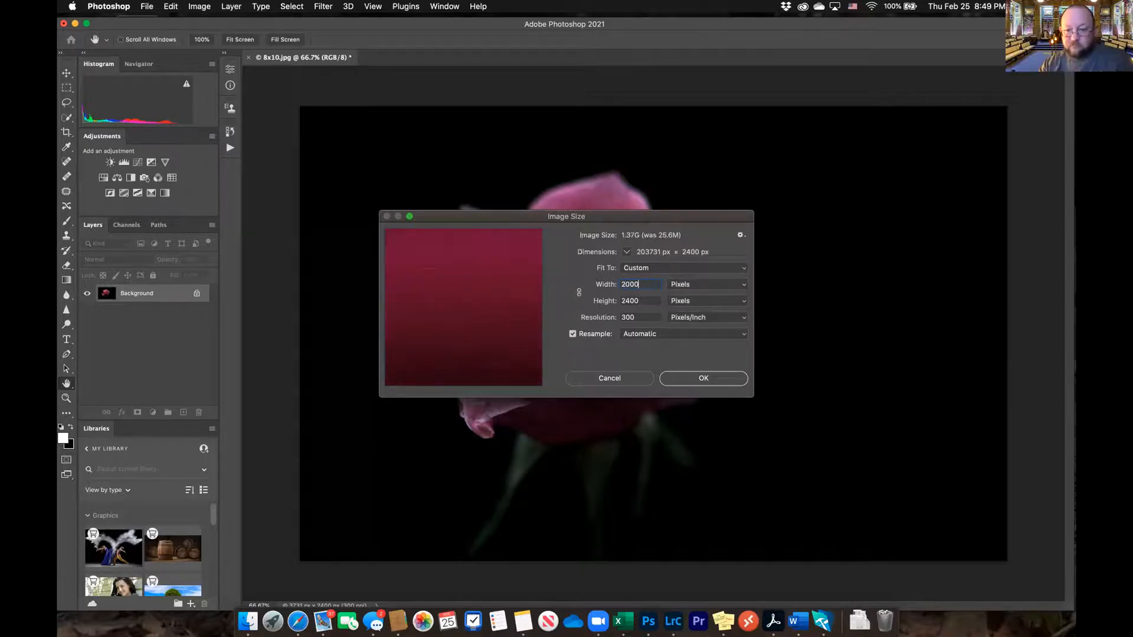
click(584, 359)
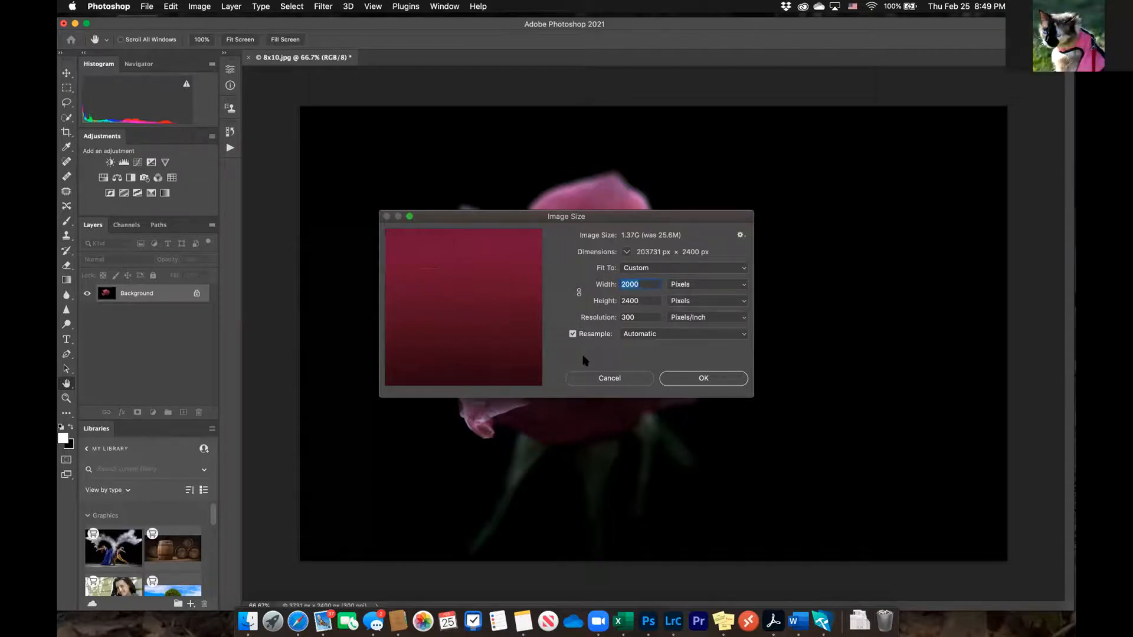
click(709, 380)
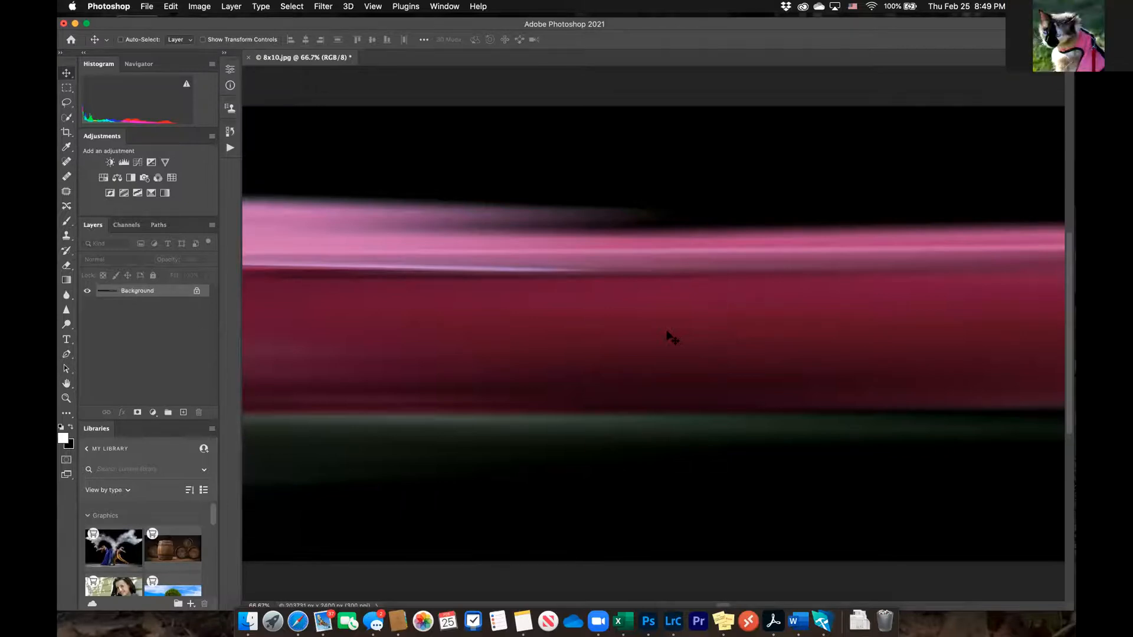
key(super+z)
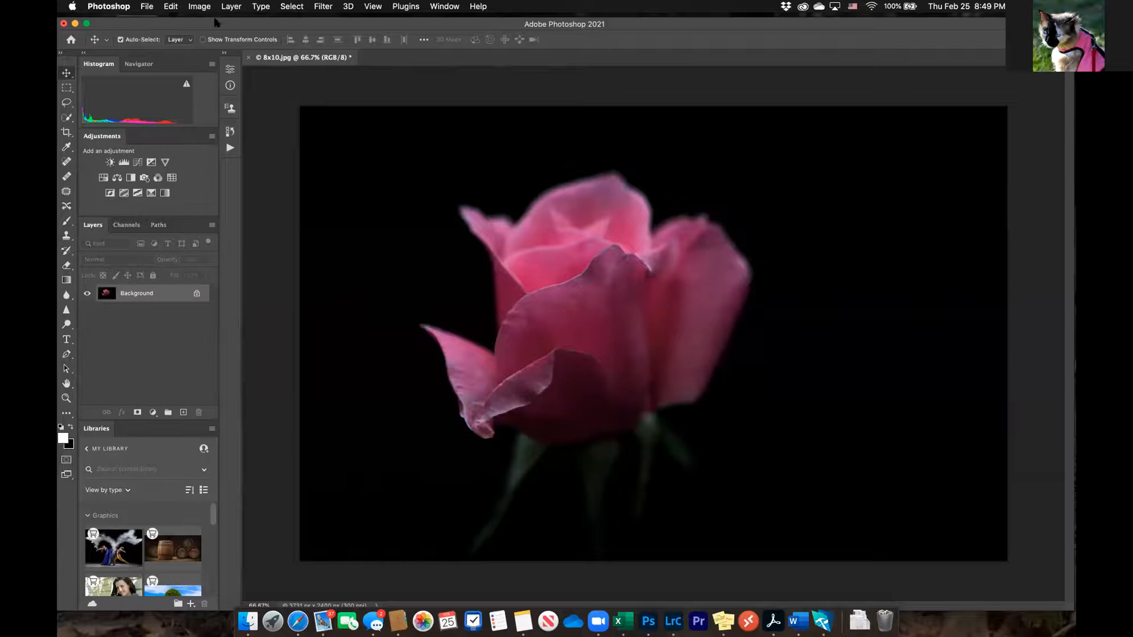
Resize the uncropped rose proportionally to a width of 2000 pixels, with width and height linked
click(200, 7)
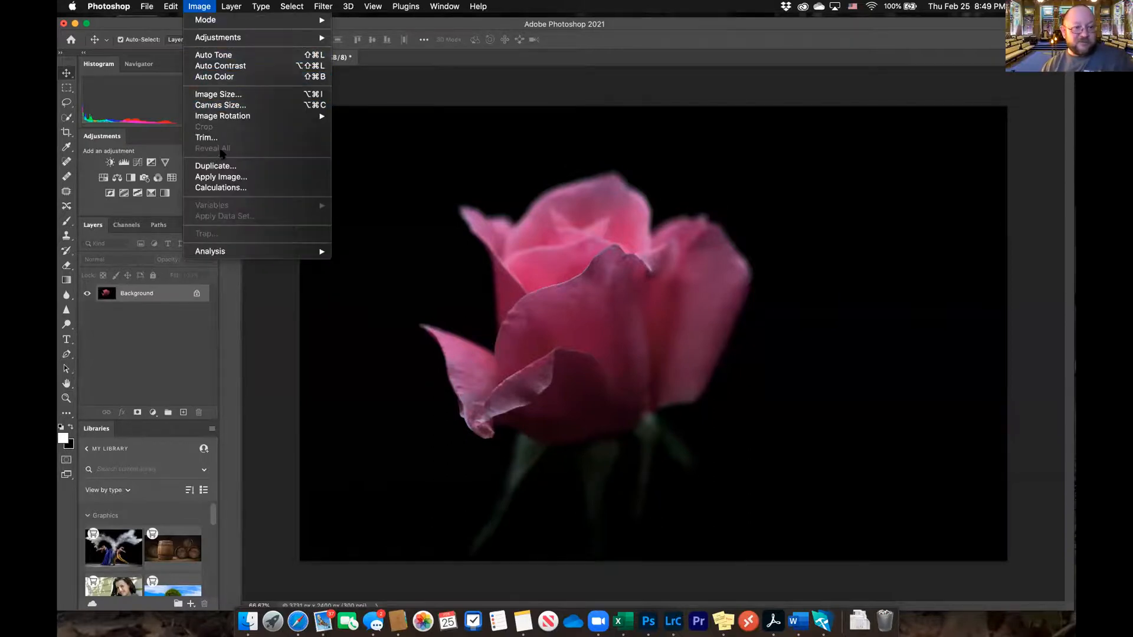
mouse_move(216, 41)
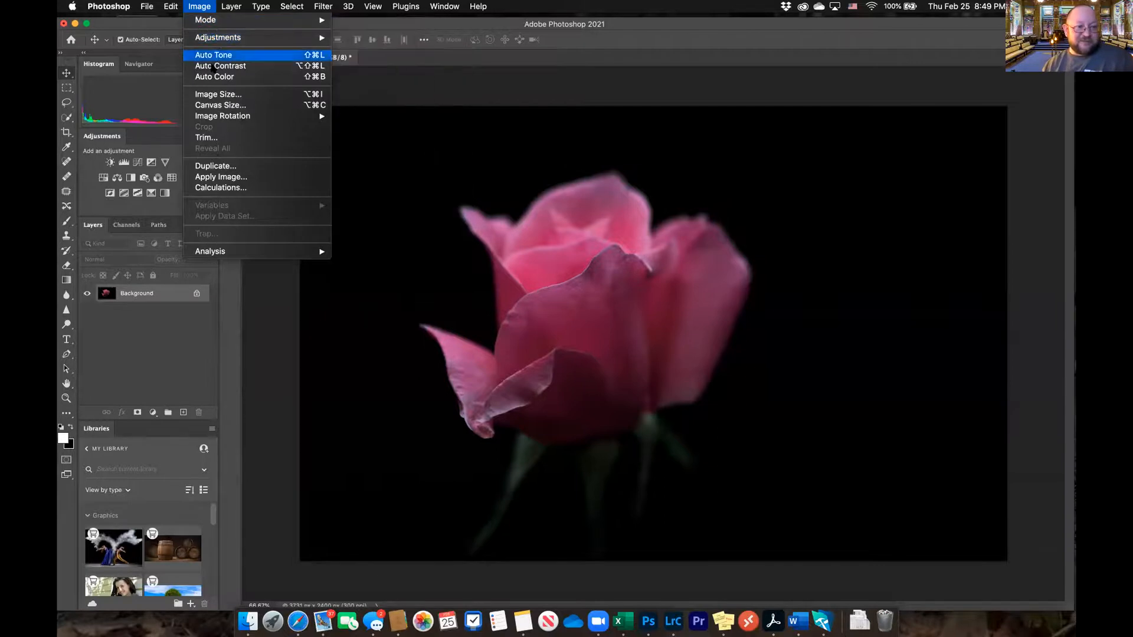
click(219, 94)
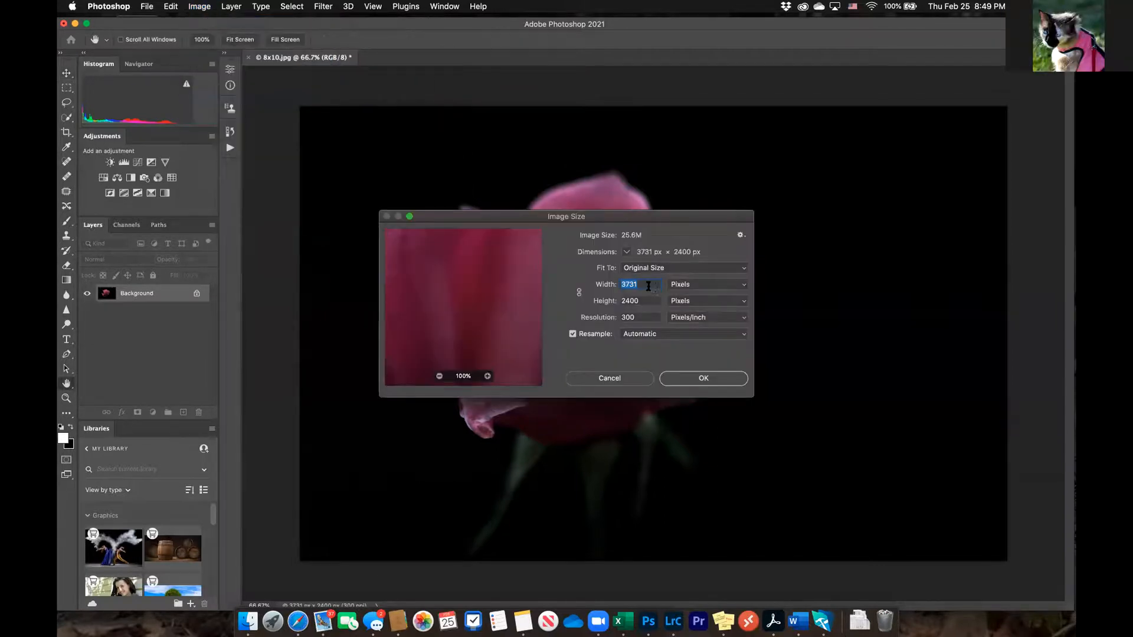
text(2000)
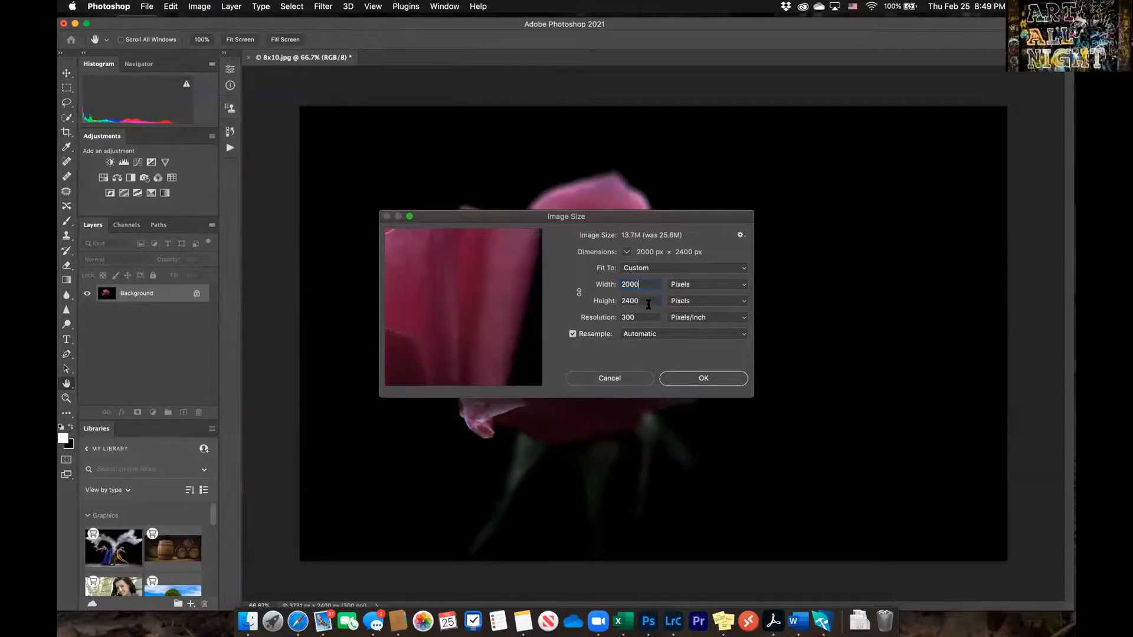
click(619, 353)
click(579, 292)
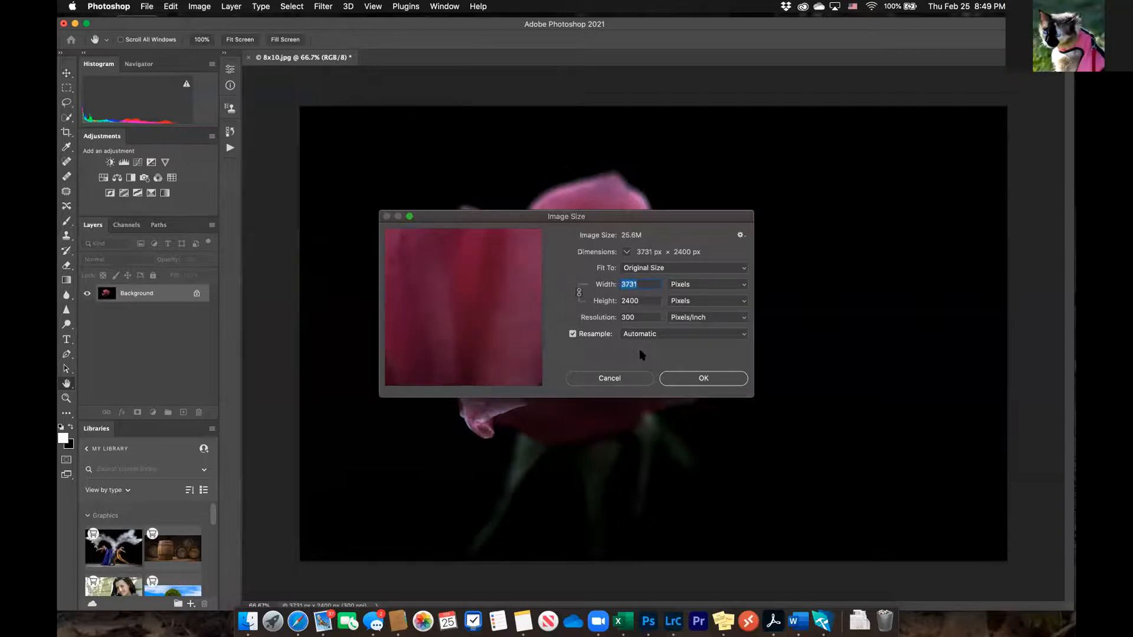
text(2000)
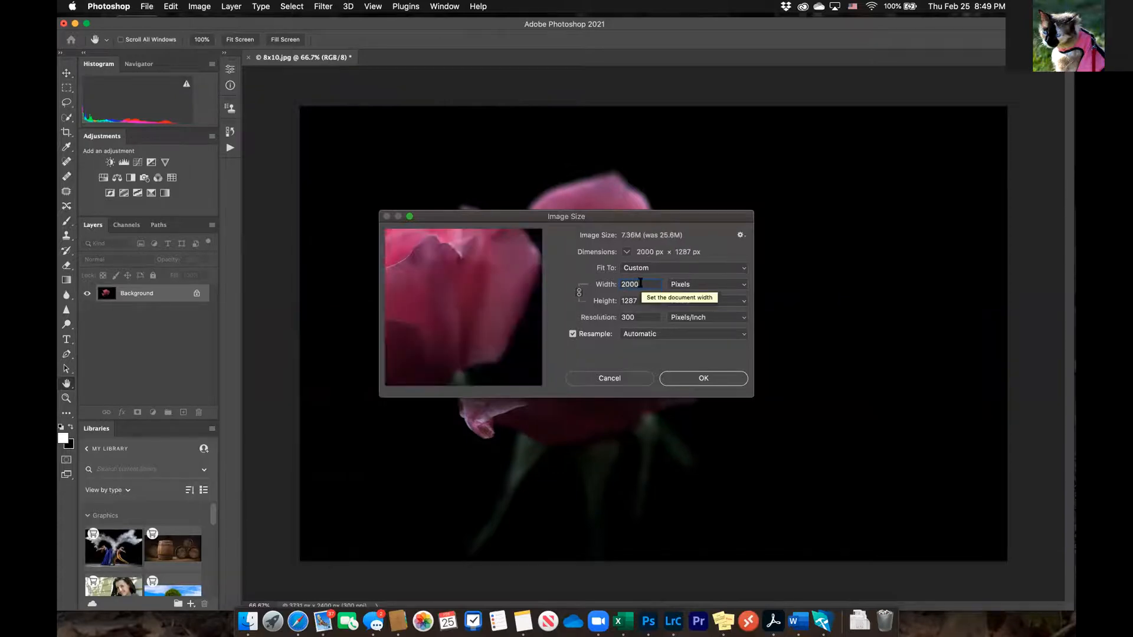
click(695, 379)
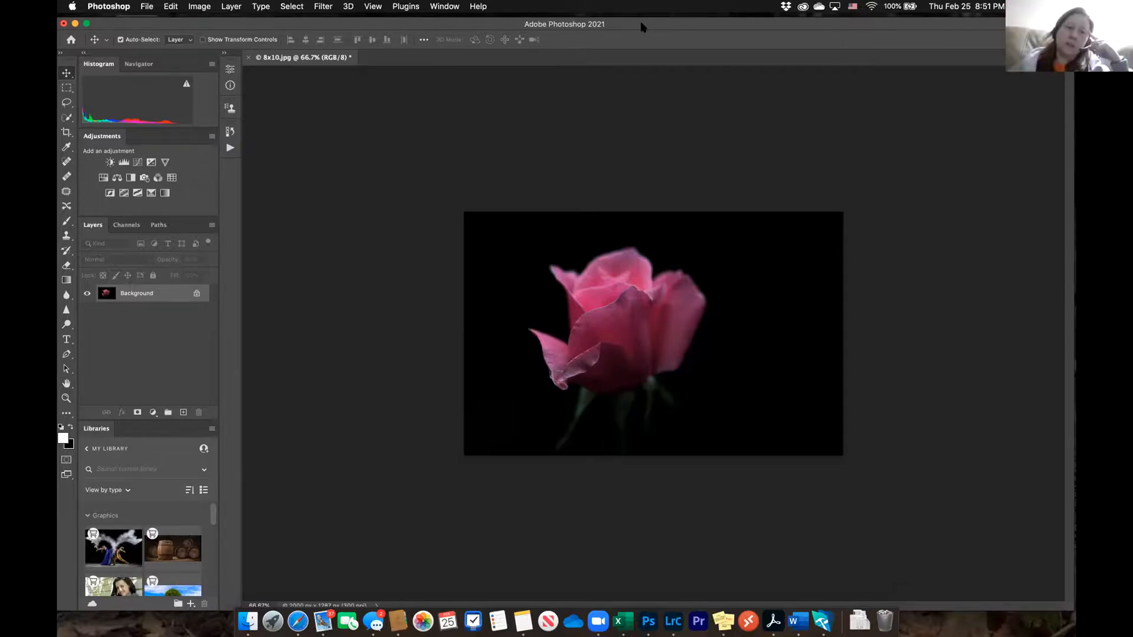
Switch to Lightroom Classic and view the commands available for the red rose photo without choosing any
drag(642, 25, 642, 16)
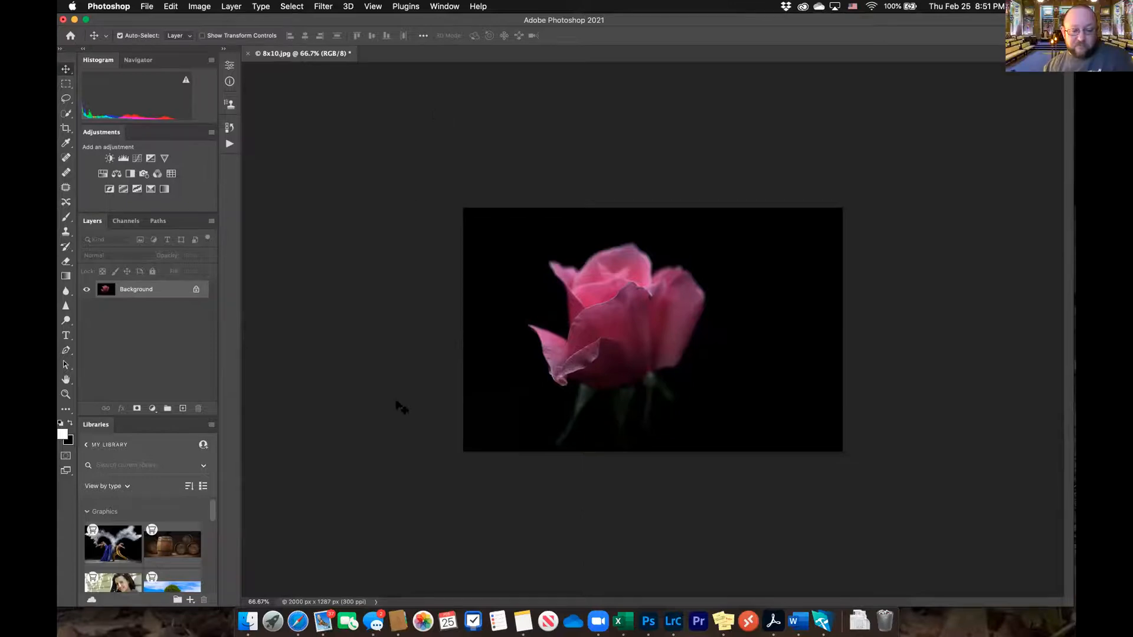
click(673, 621)
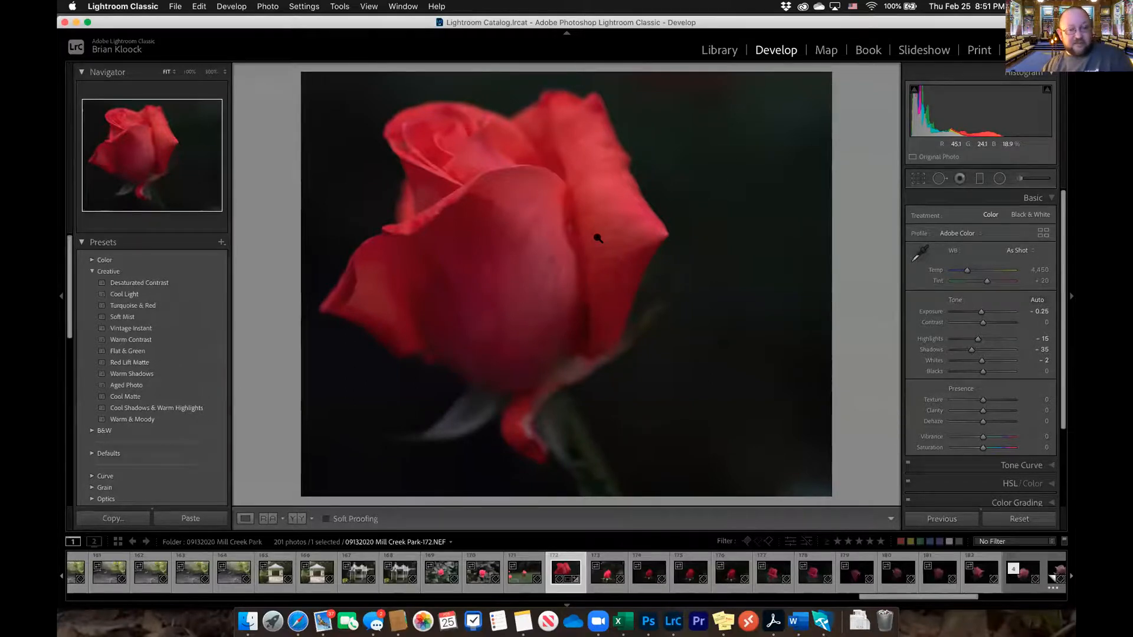
right_click(597, 176)
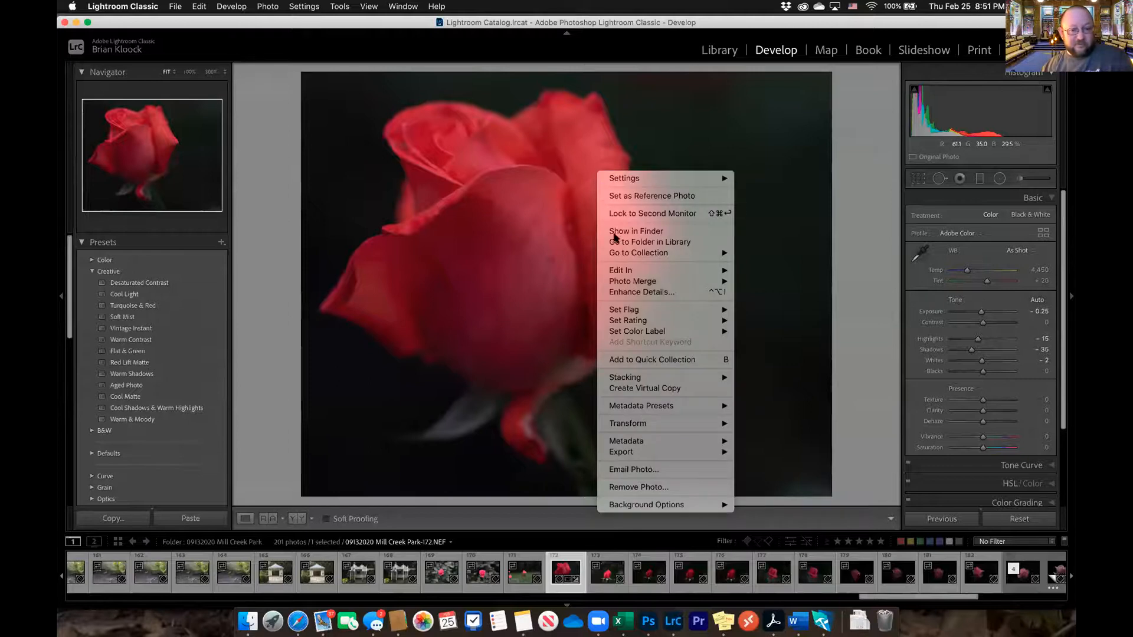
mouse_move(631, 271)
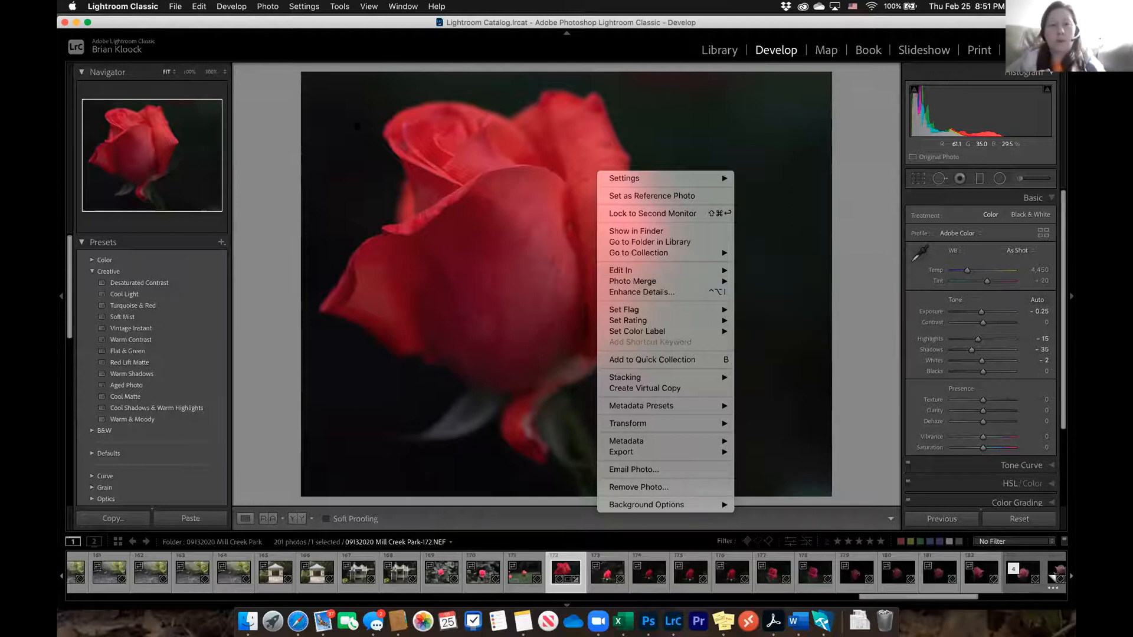
click(263, 102)
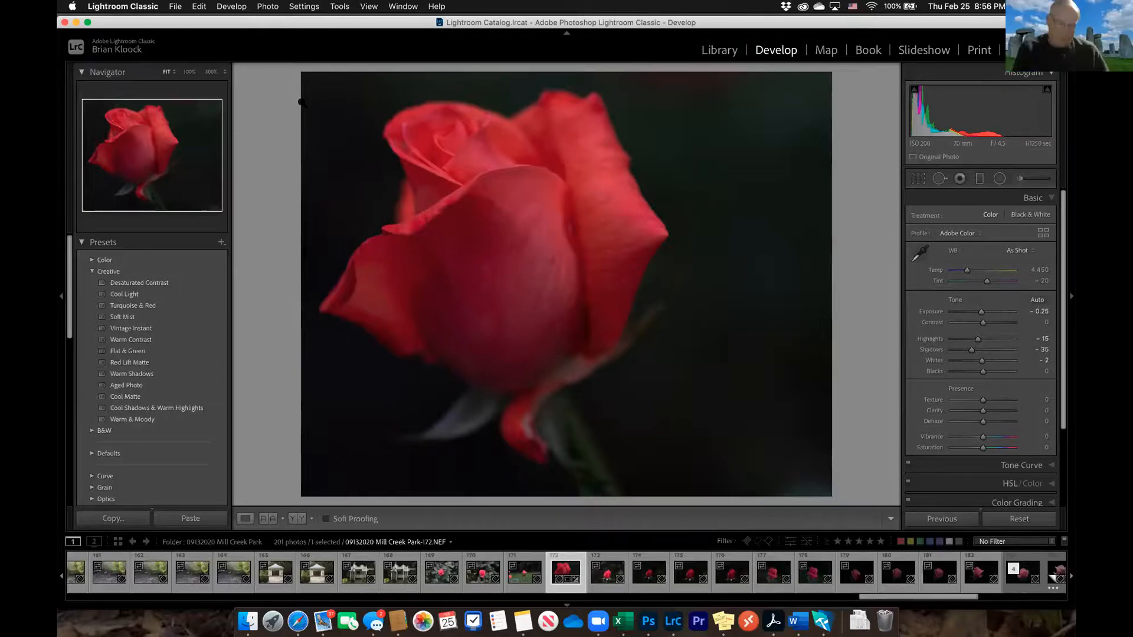
Move the Lightroom Classic window down to expose the Photoshop window behind it, and switch back to Photoshop
drag(346, 22, 344, 57)
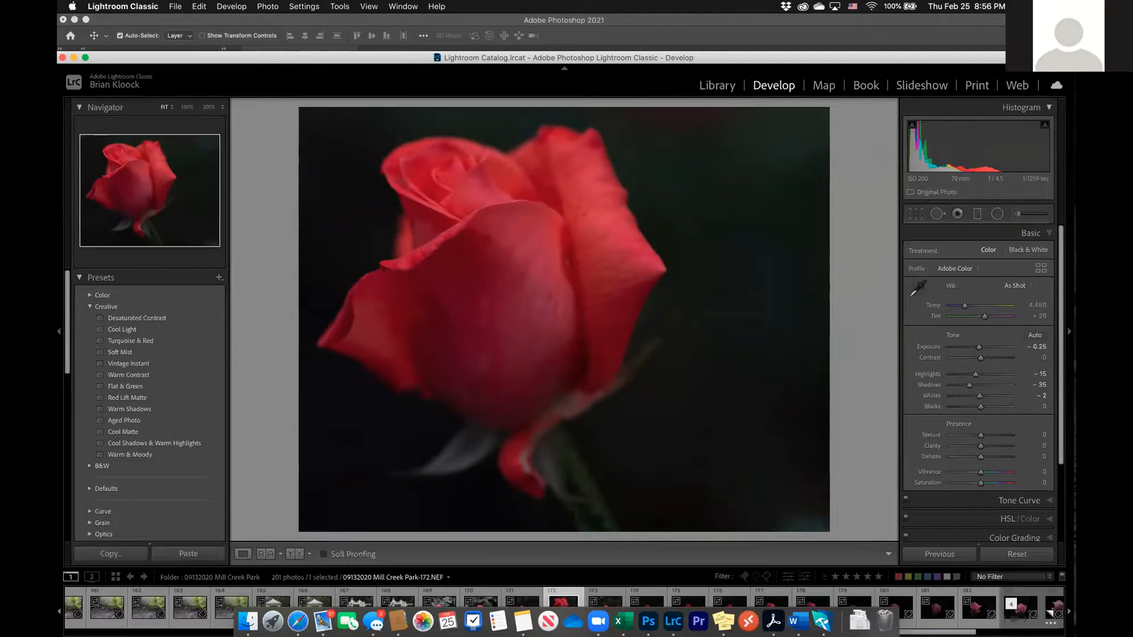
drag(345, 59, 348, 50)
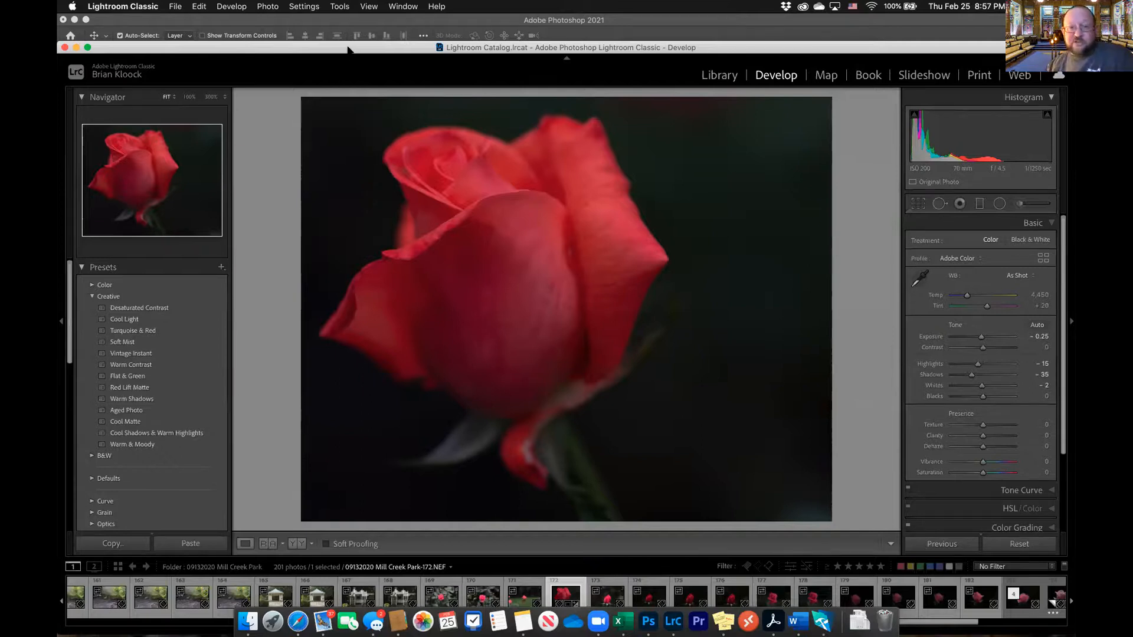
click(625, 18)
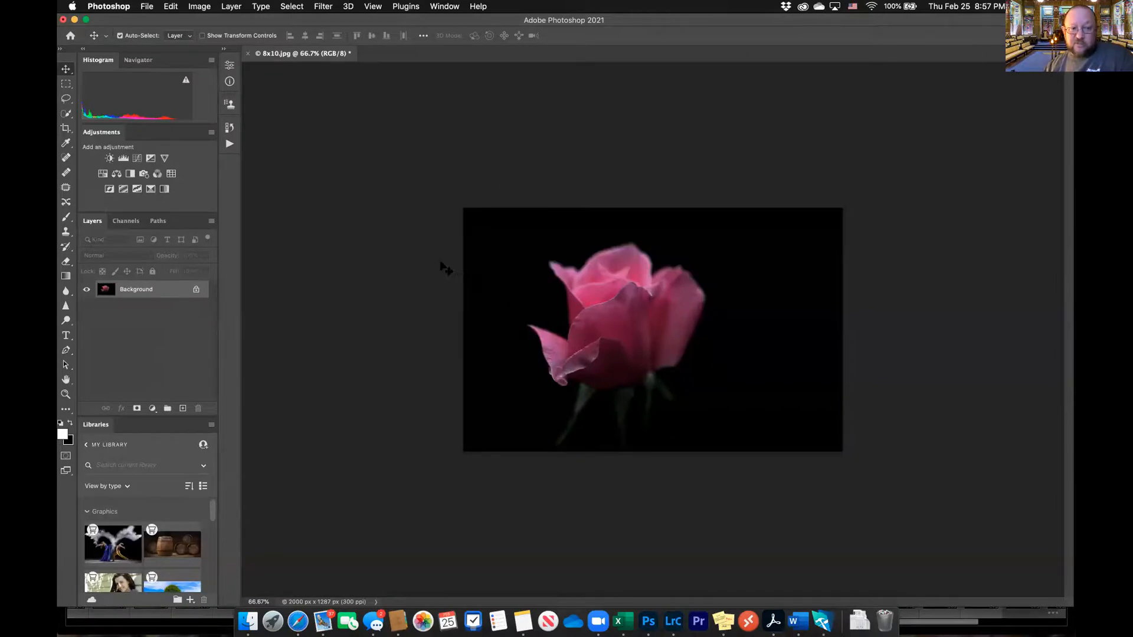
Review the resized rose's print settings, including position, scaled print size and color handling options, keep Printer Manages Colors, and cancel without printing
key(super+p)
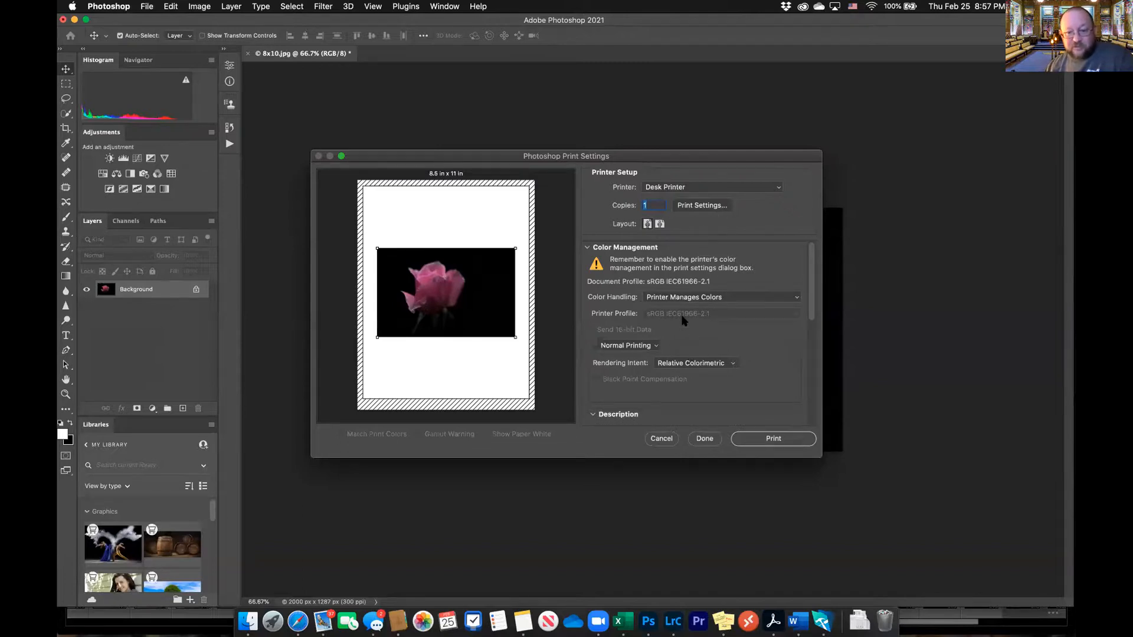
scroll(753, 321, down, 4)
scroll(753, 320, down, 4)
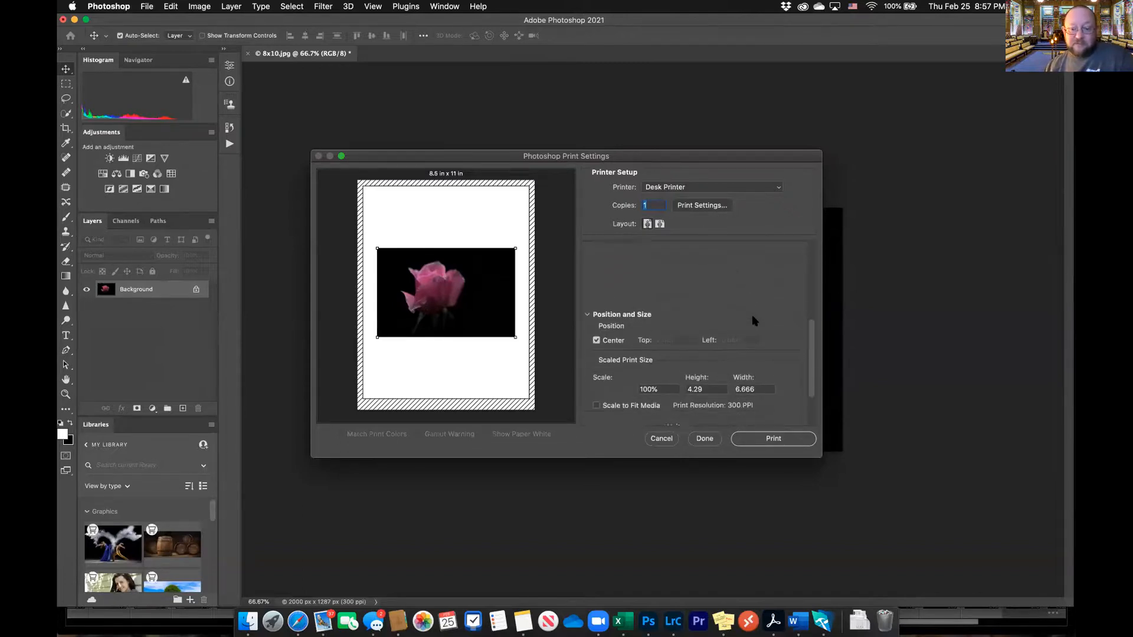
scroll(627, 345, up, 4)
scroll(627, 347, up, 3)
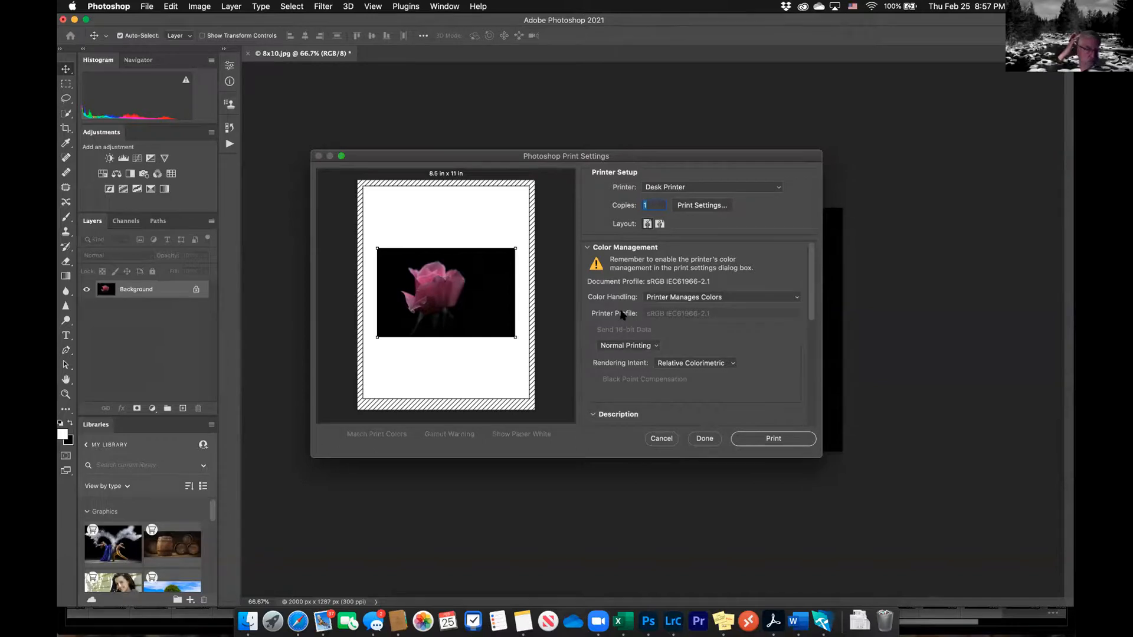
click(796, 298)
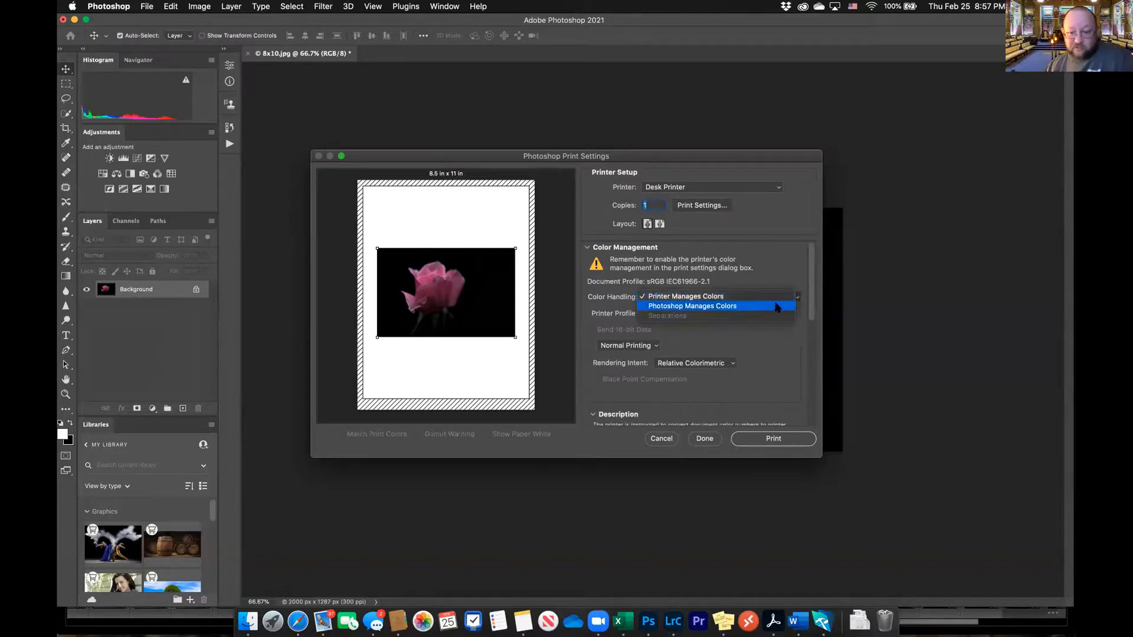
click(679, 297)
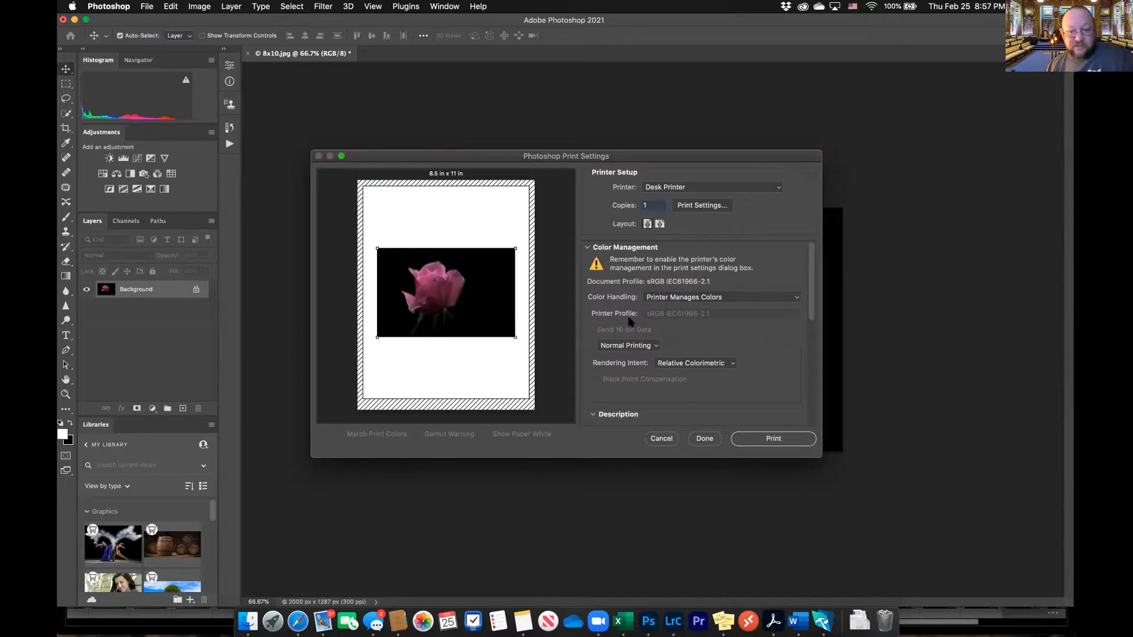
click(661, 440)
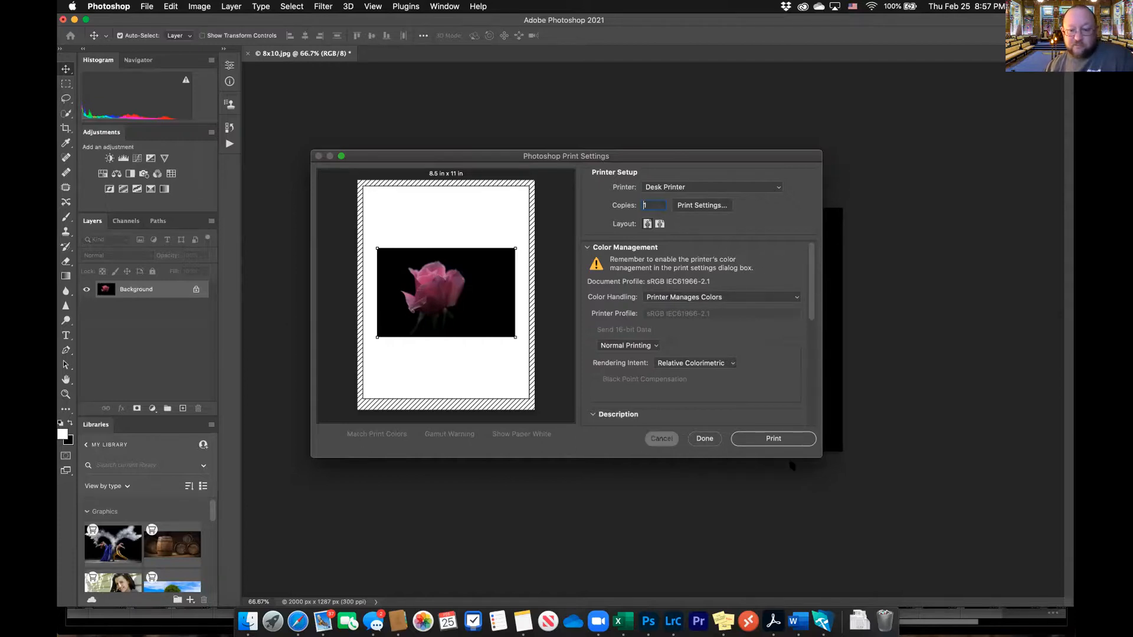